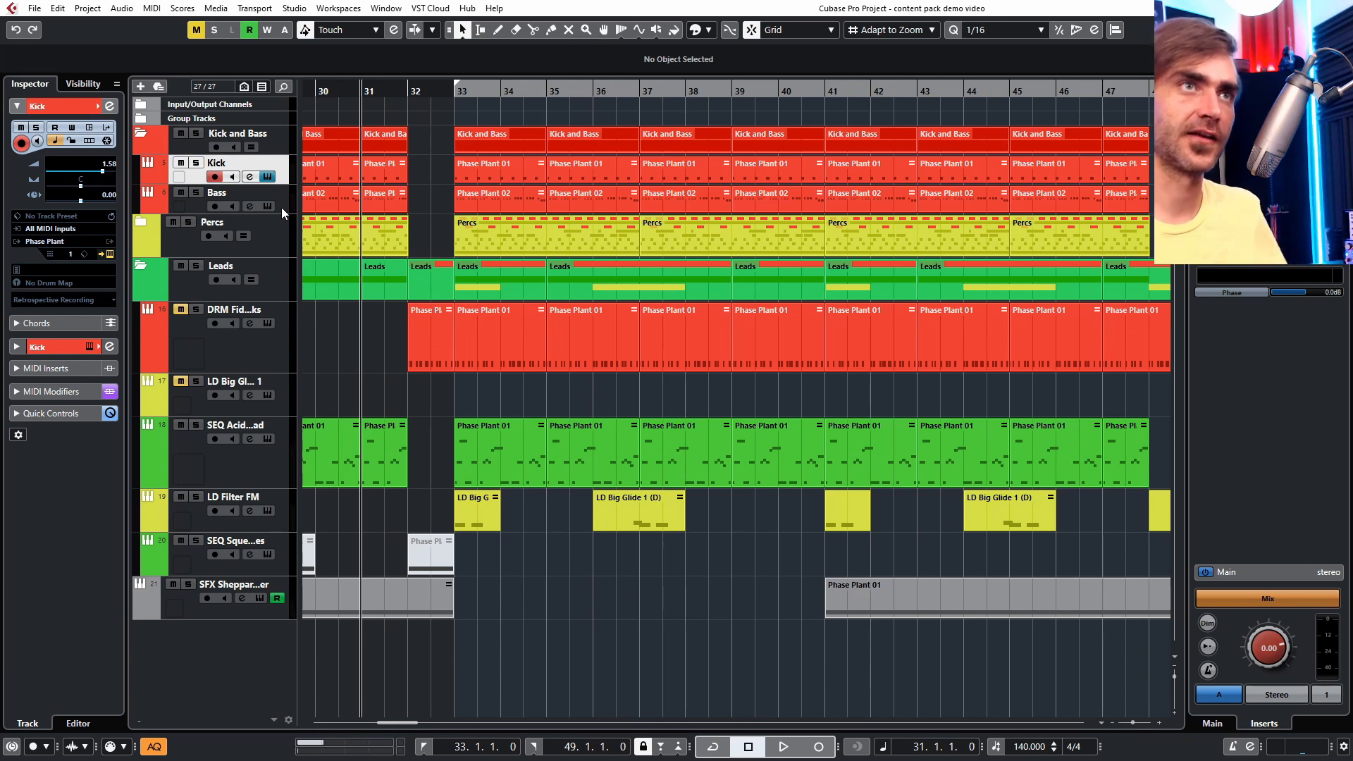
# - Open the Kick track's Phase Plant instrument and move its window up beside the oscilloscope
pyautogui.click(111, 254)
pyautogui.moveTo(391, 273); pyautogui.dragTo(392, 86)
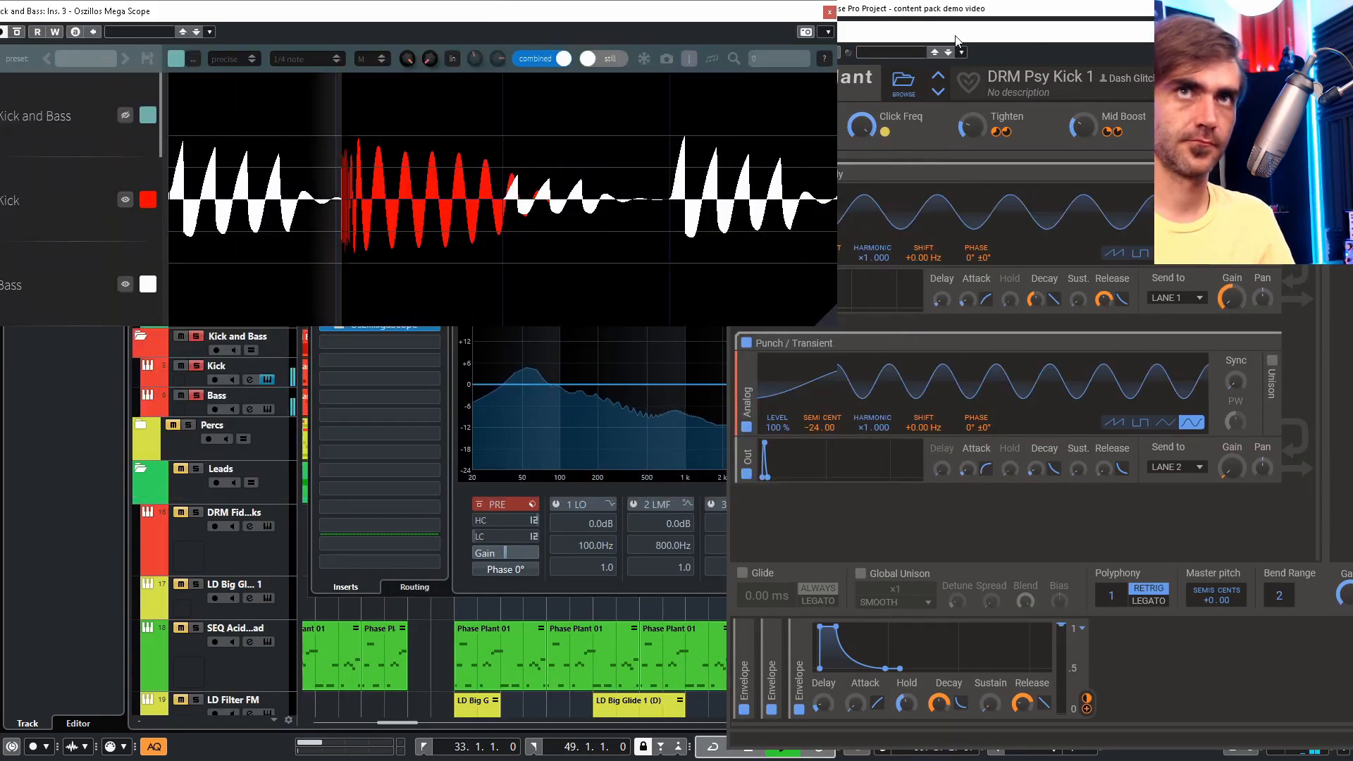
pyautogui.moveTo(956, 35); pyautogui.dragTo(382, 360)
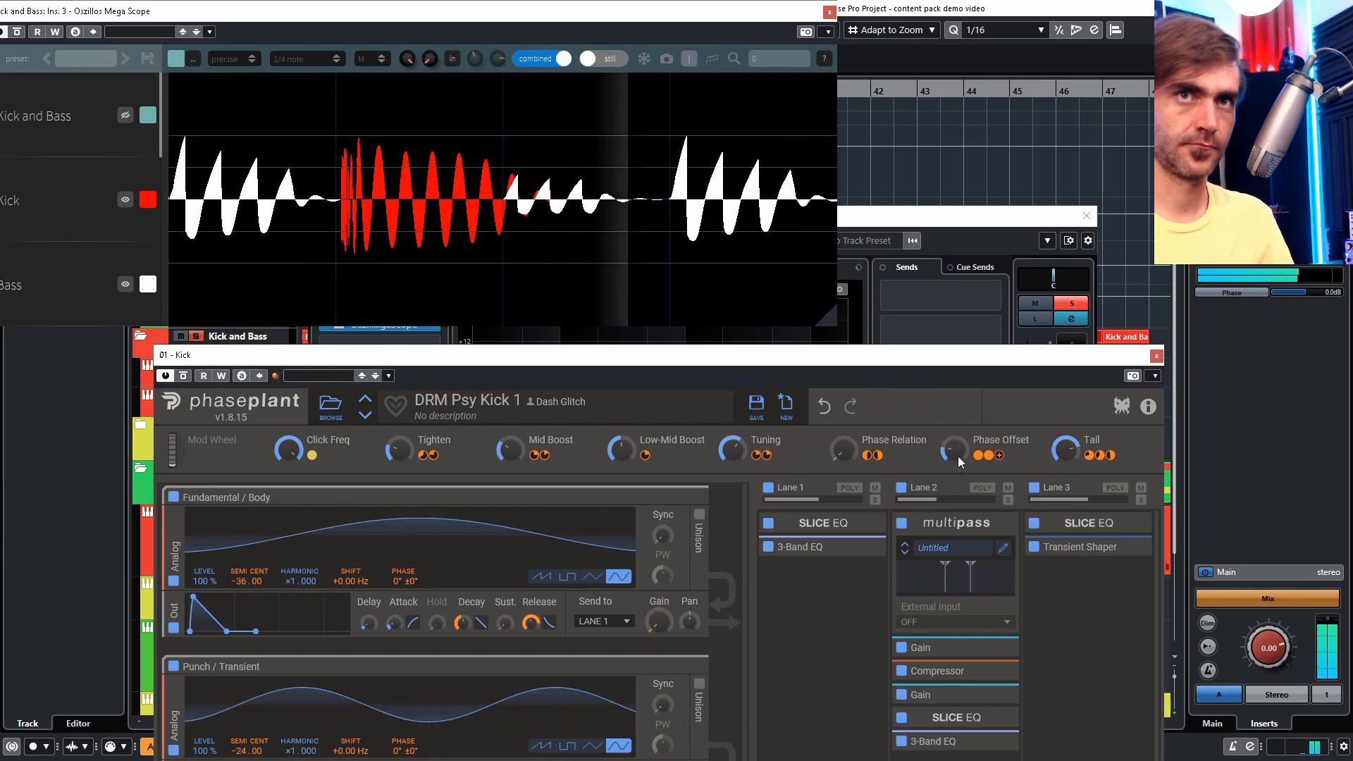
pyautogui.press('space')
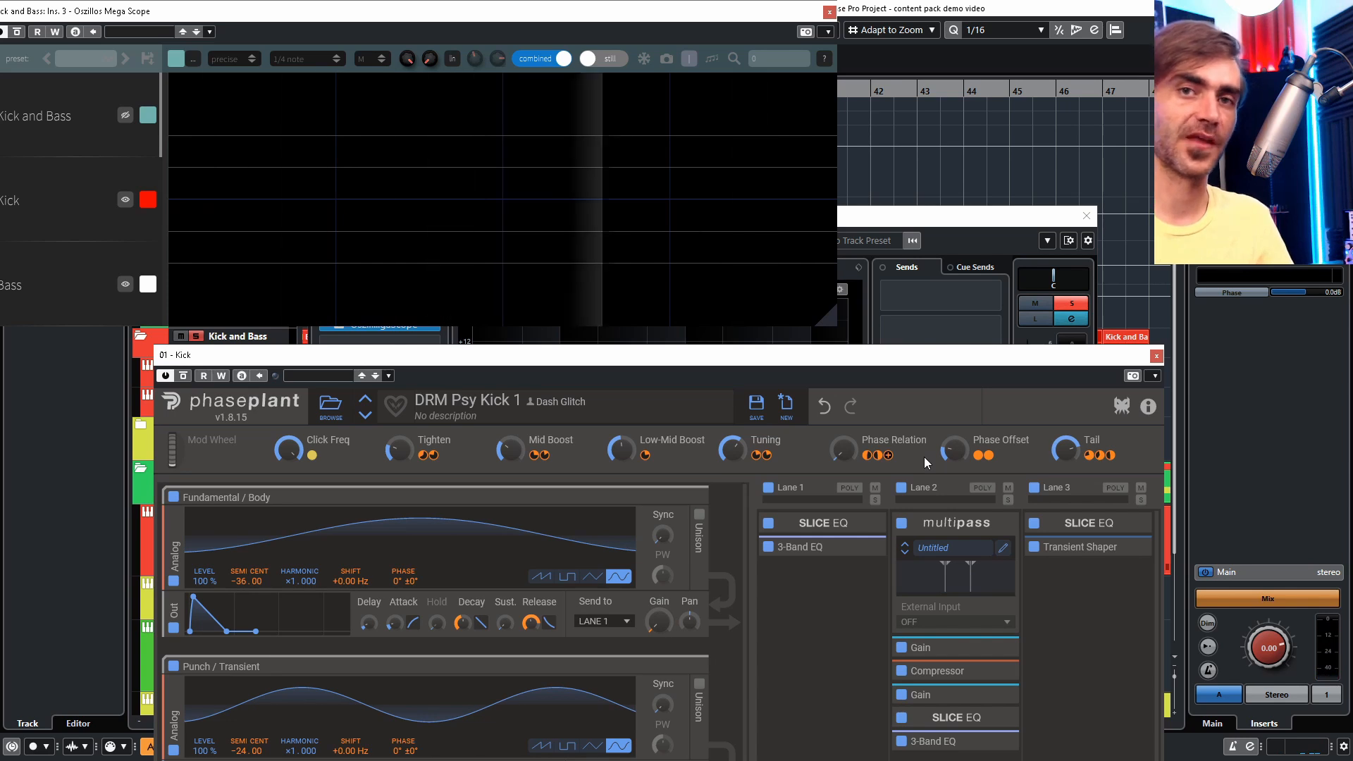
pyautogui.moveTo(955, 452)
pyautogui.mouseDown()
pyautogui.moveTo(954, 425)
pyautogui.moveTo(957, 454)
pyautogui.mouseUp()
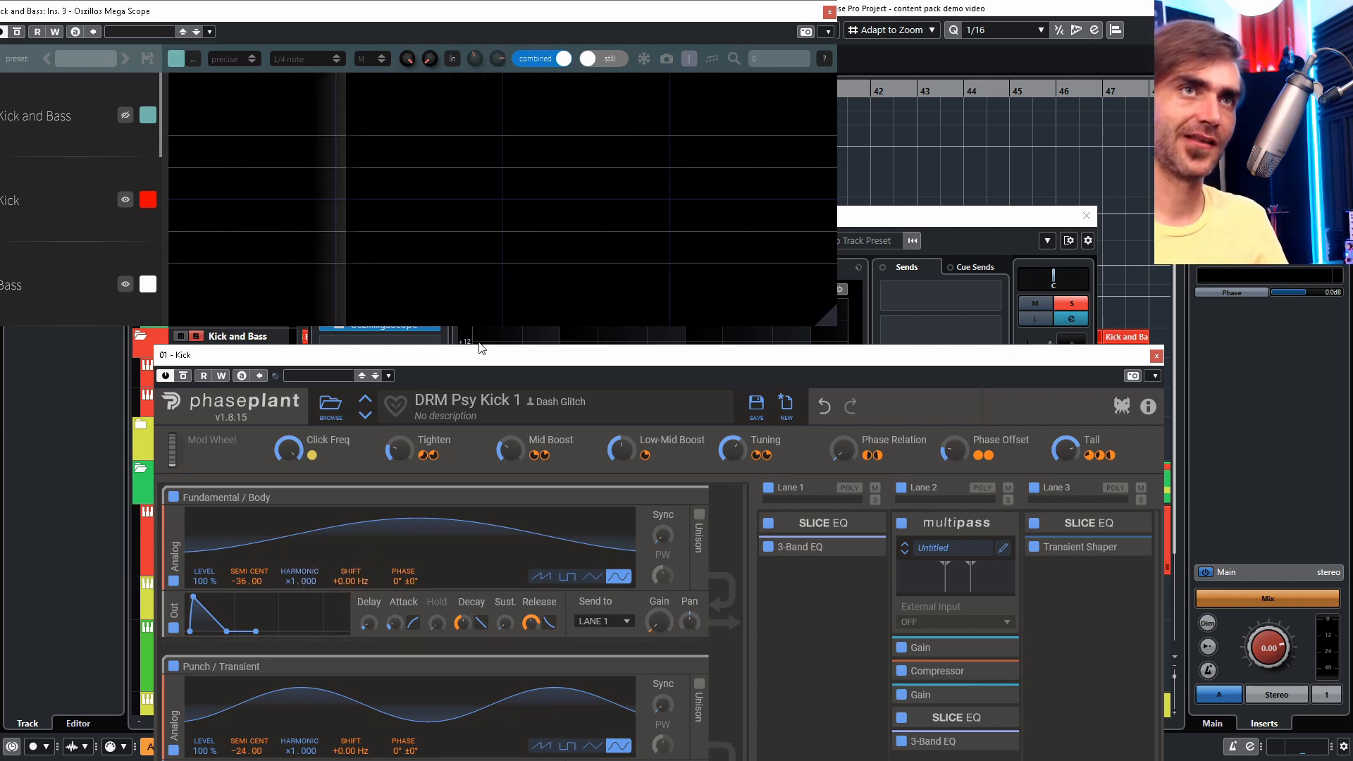
pyautogui.moveTo(481, 348); pyautogui.dragTo(396, 12)
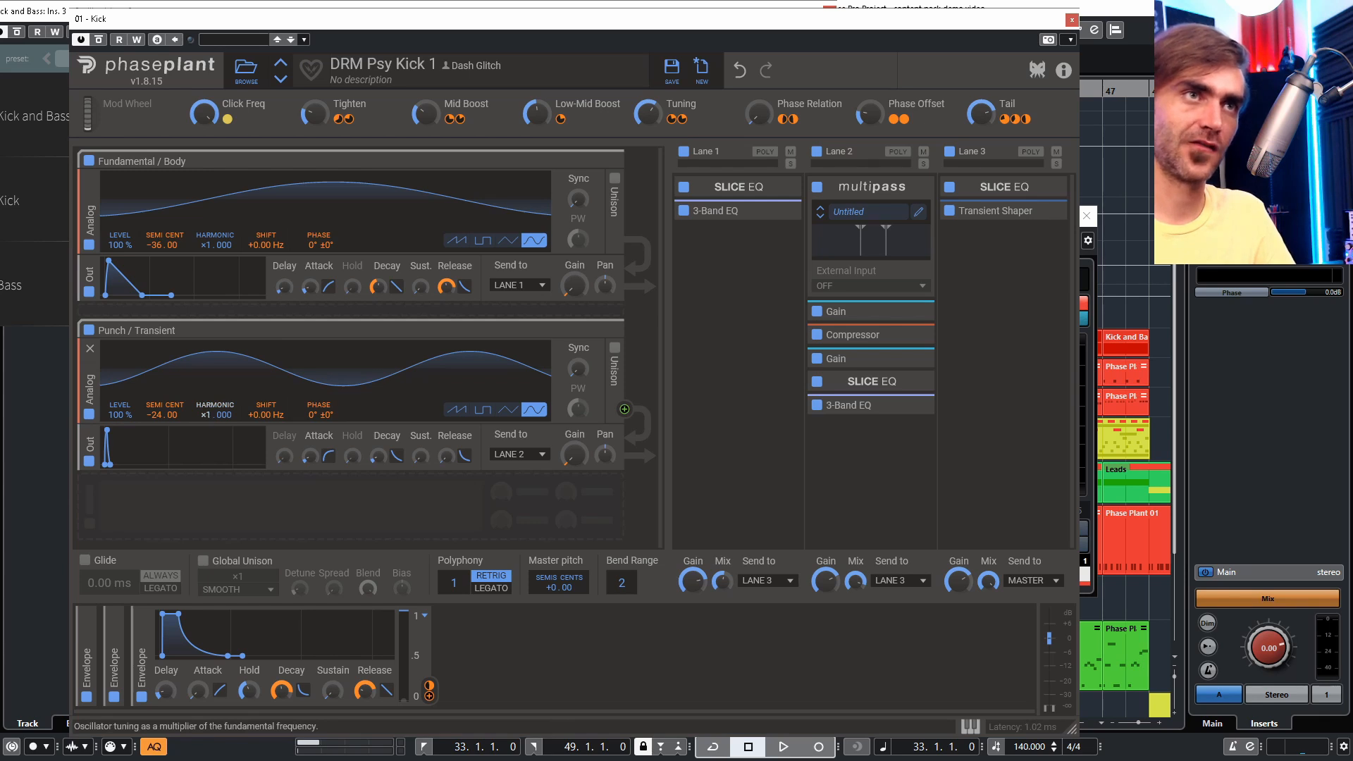
# - Try shifting the Punch / Transient oscillator's harmonic and frequency shift, then reset both to defaults
pyautogui.moveTo(210, 416); pyautogui.dragTo(272, 416)
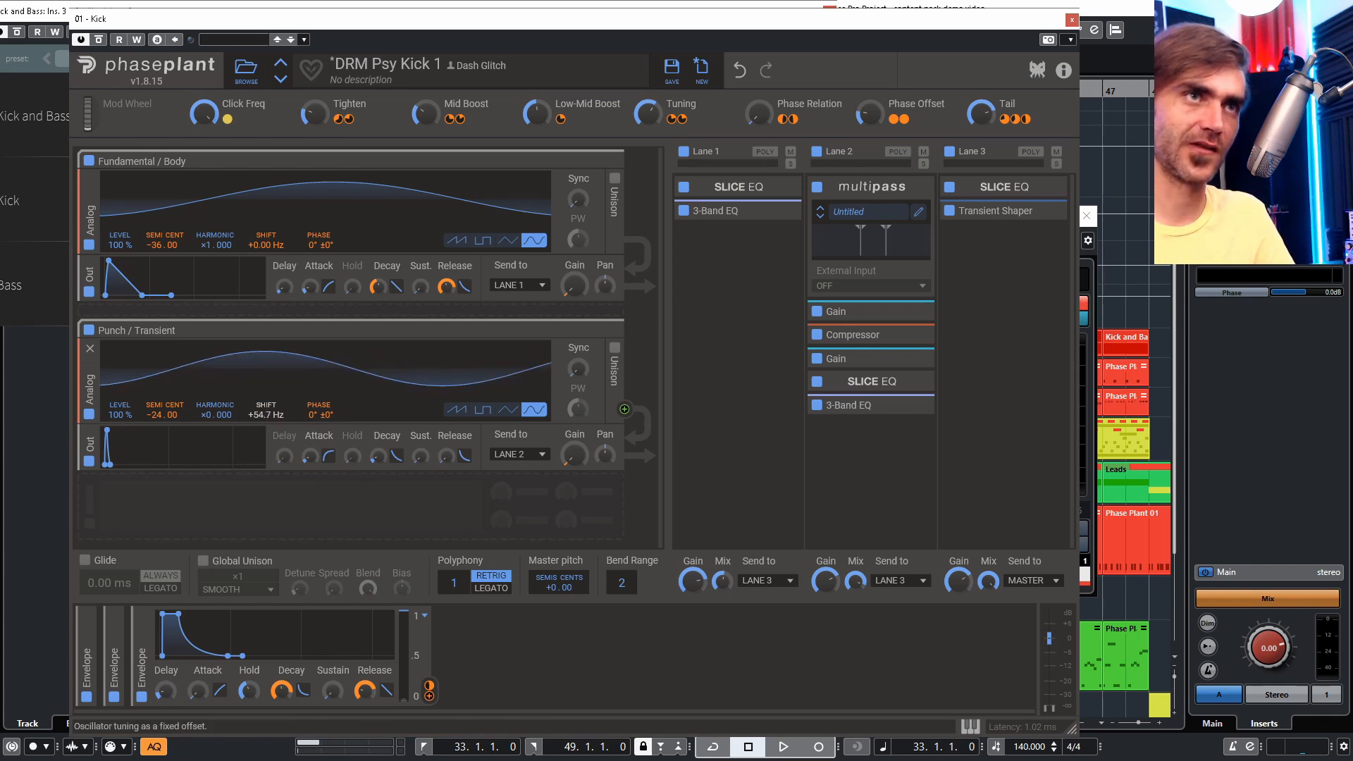
pyautogui.doubleClick(271, 415)
pyautogui.doubleClick(212, 416)
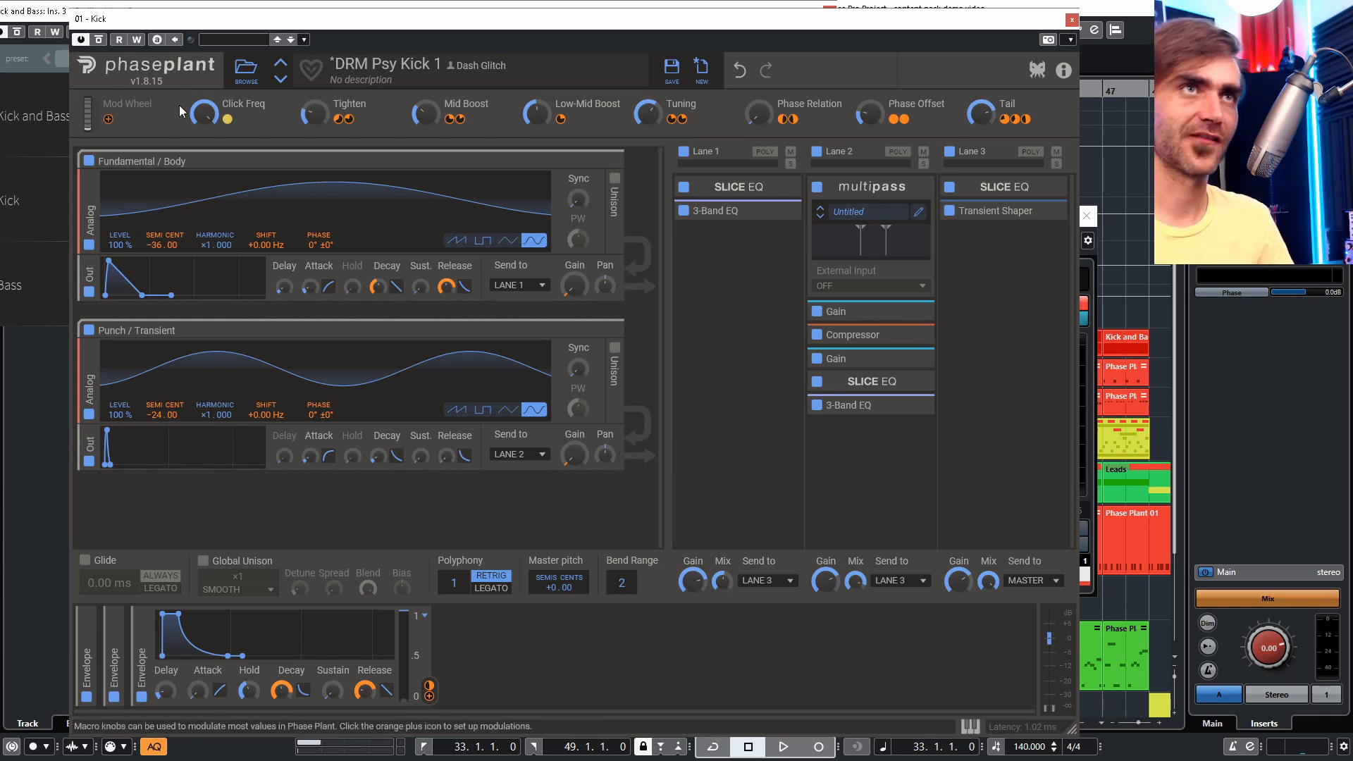
# - Turn down the Click Freq macro while auditioning the kick
pyautogui.moveTo(205, 114); pyautogui.dragTo(204, 172)
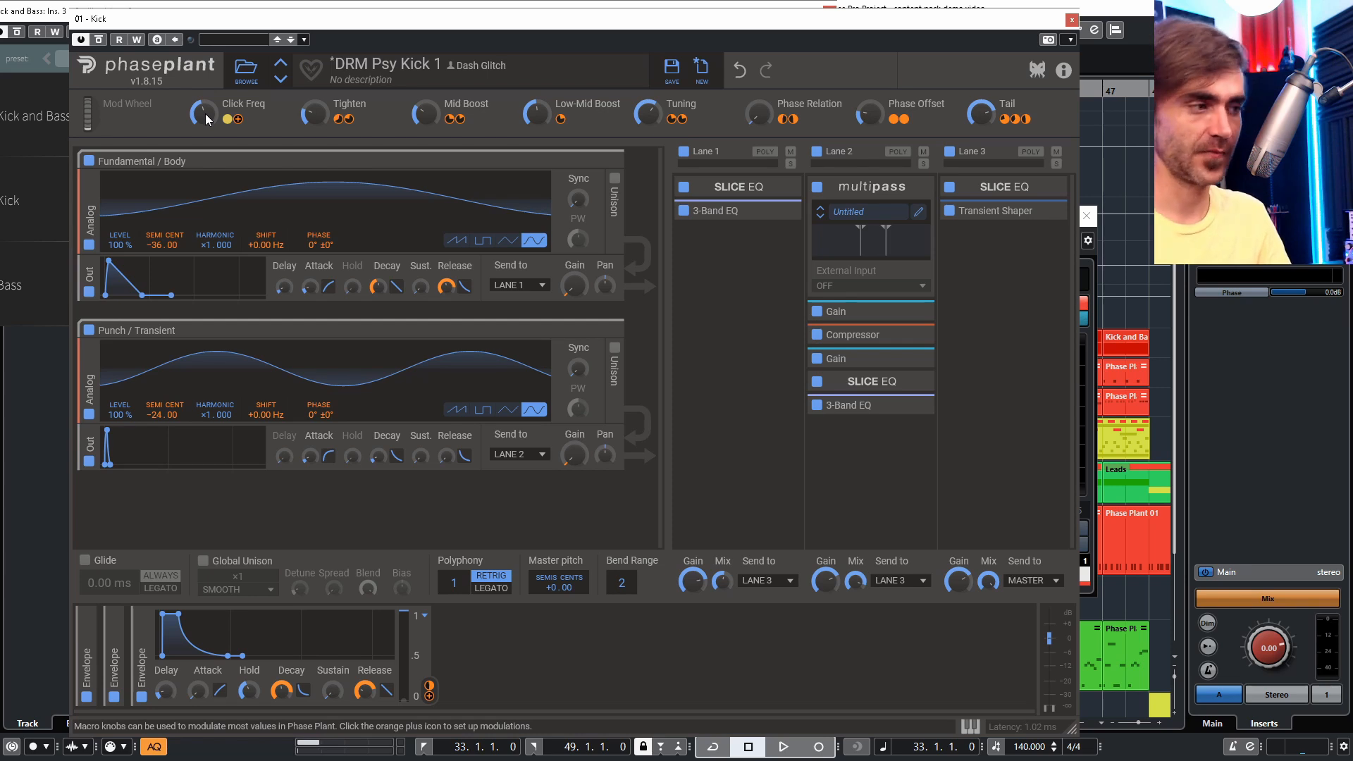
pyautogui.press('space')
pyautogui.moveTo(207, 118)
pyautogui.mouseDown()
pyautogui.moveTo(207, 83)
pyautogui.moveTo(208, 119)
pyautogui.mouseUp()
pyautogui.press('space')
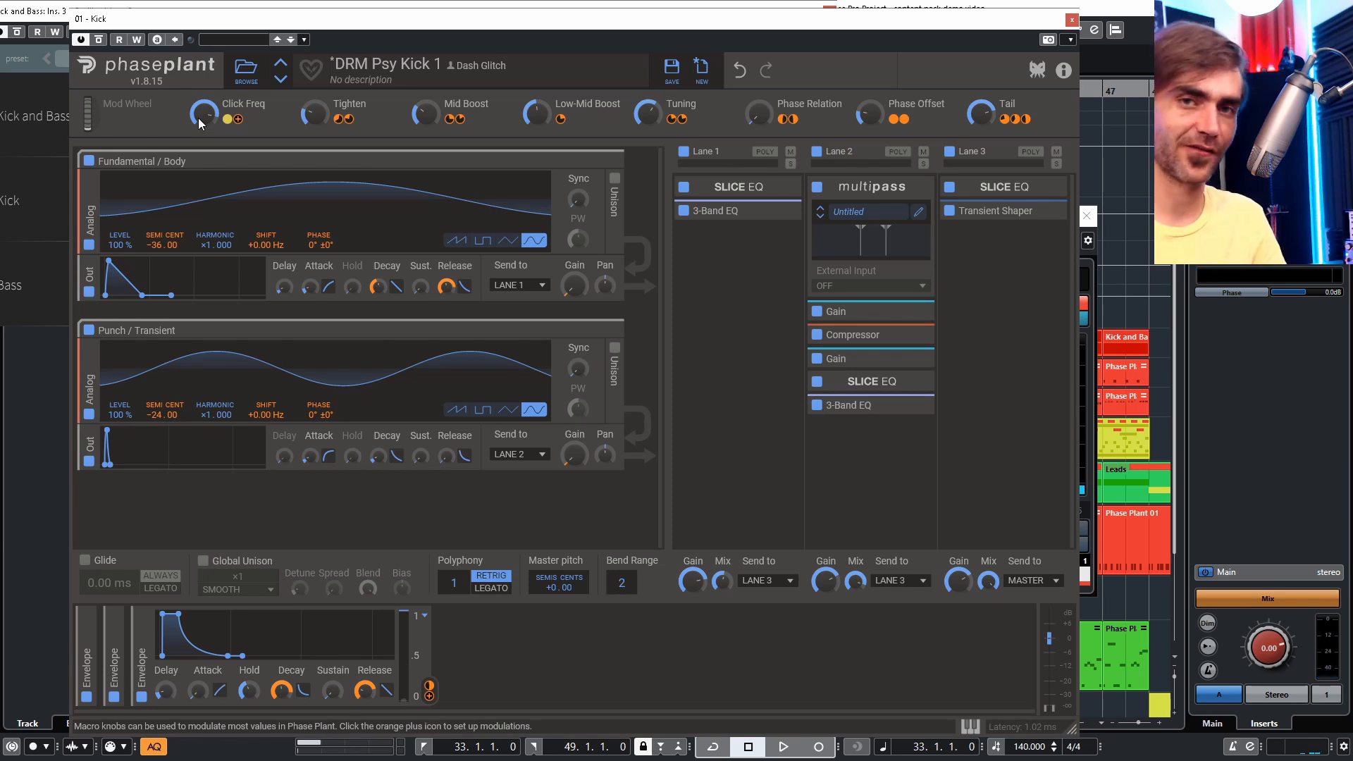
# - Readjust the Click Freq macro to about 98 % and audition the kick again
pyautogui.moveTo(201, 123); pyautogui.dragTo(201, 123)
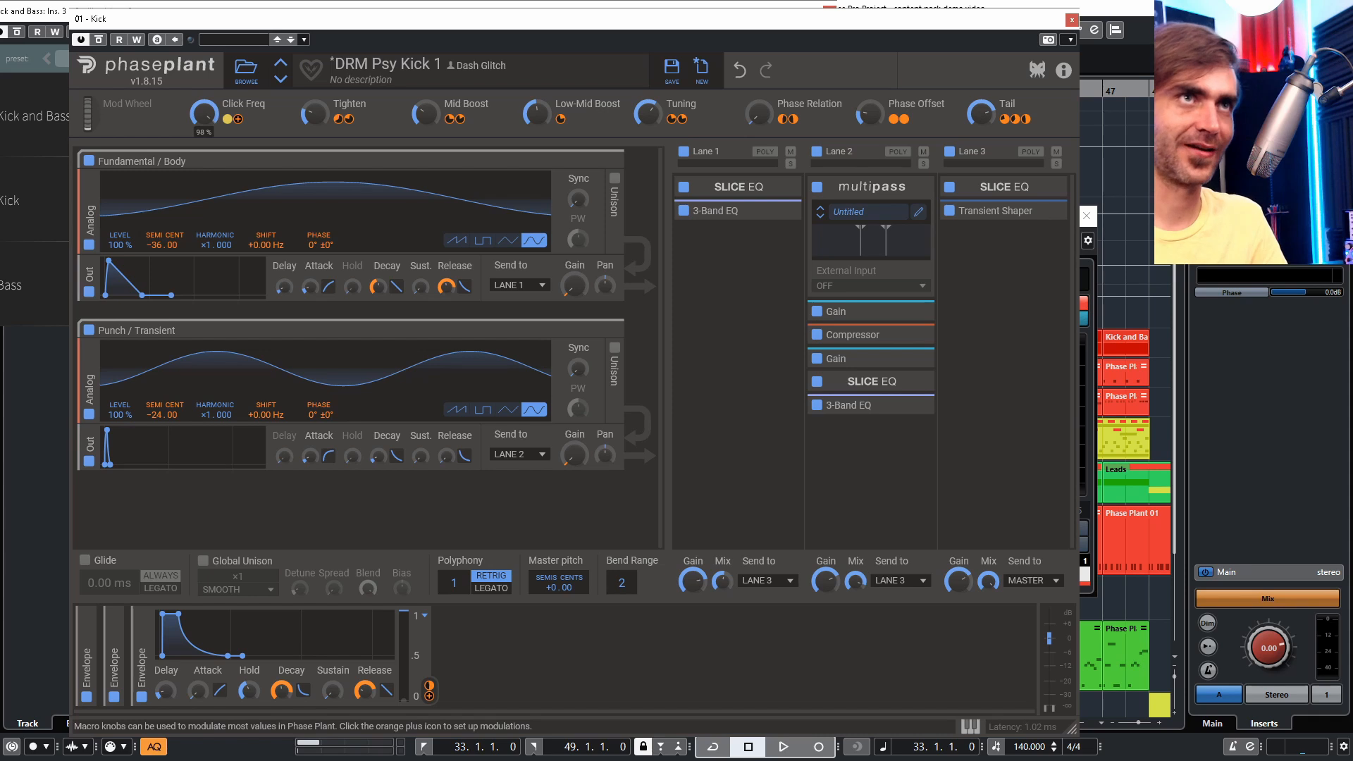
pyautogui.moveTo(201, 124); pyautogui.dragTo(201, 124)
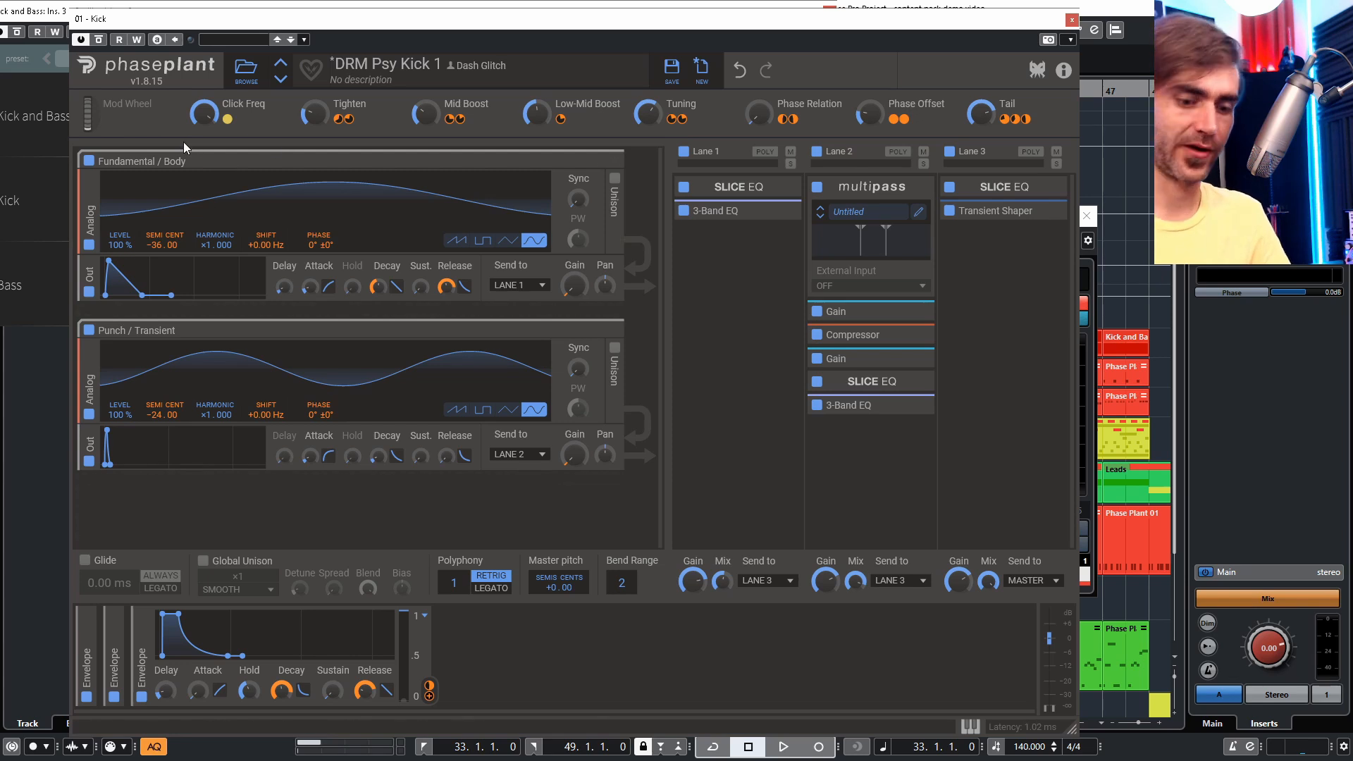
pyautogui.press('space')
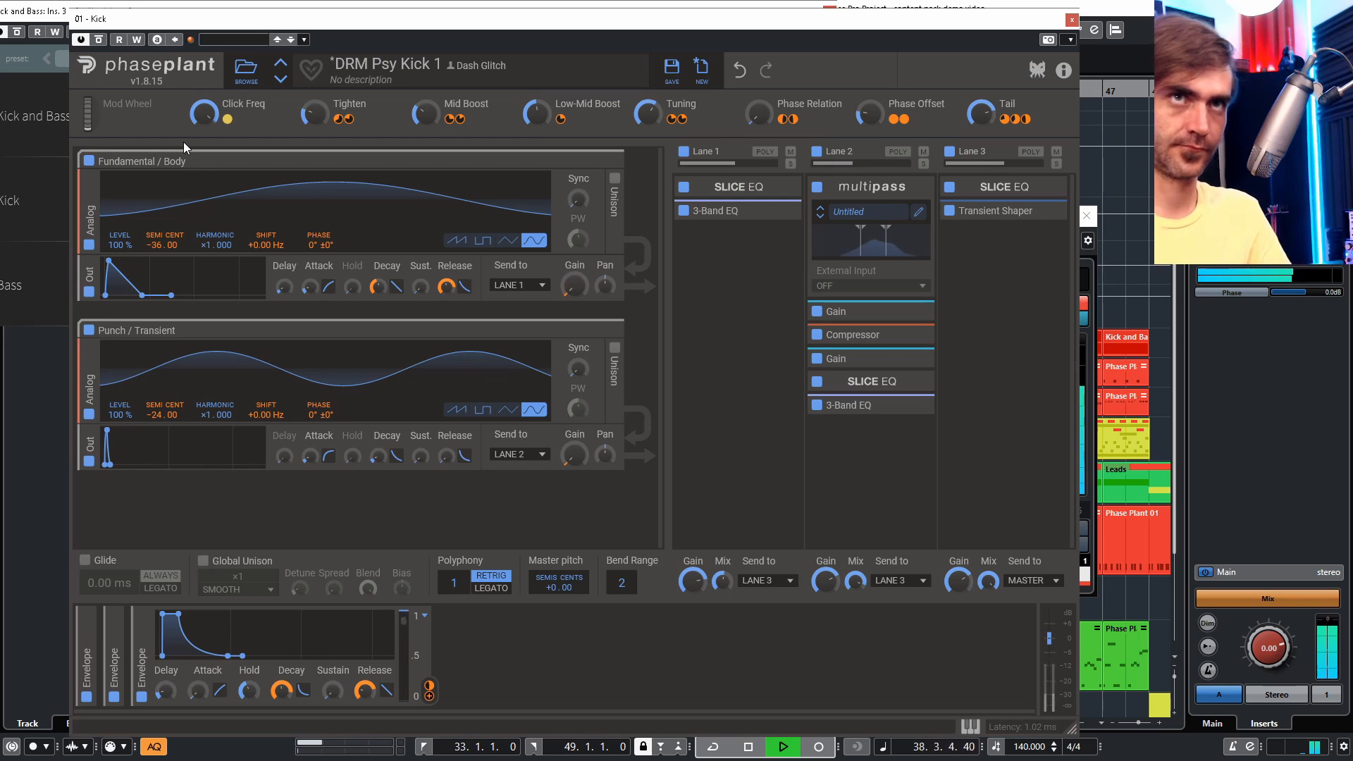
pyautogui.press('space')
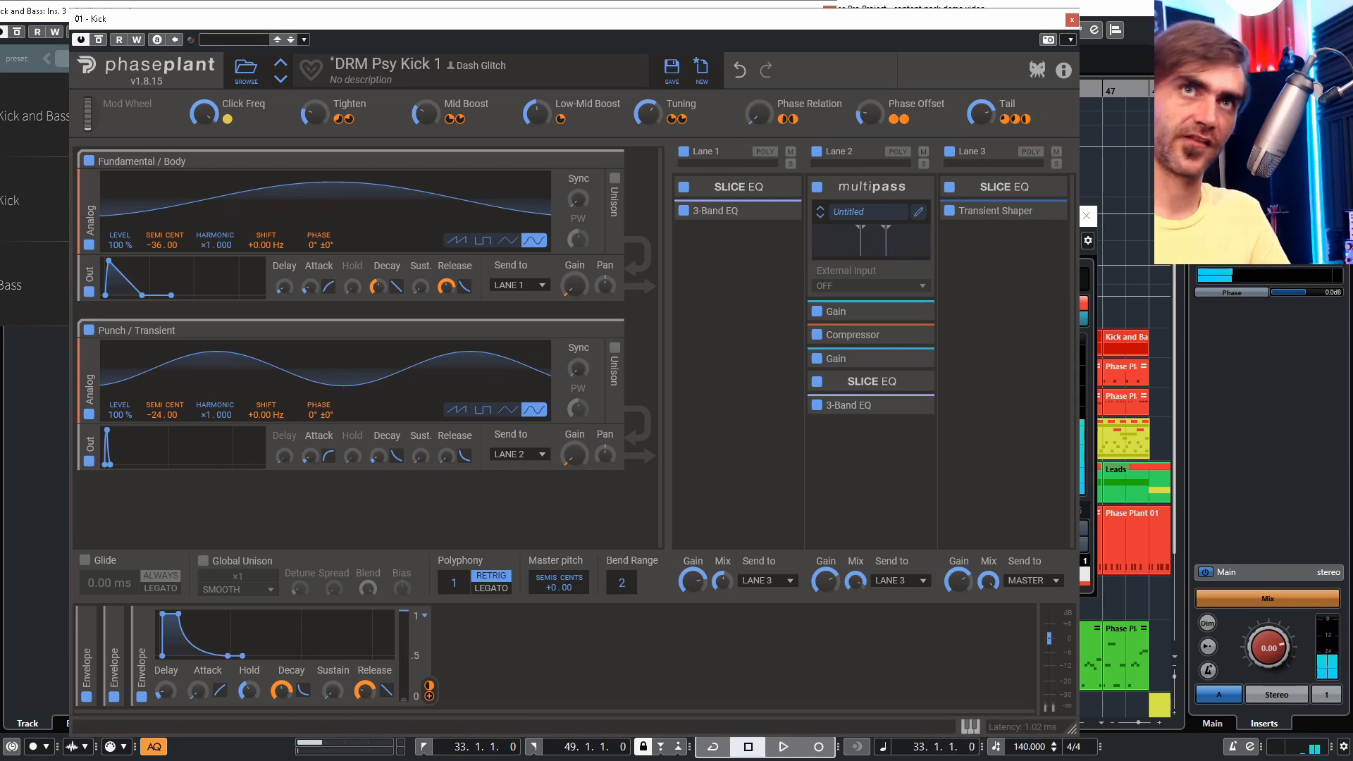
# - Close the Kick's Phase Plant and expand the collapsed second Group generator in the Bass's Phase Plant
pyautogui.click(1072, 19)
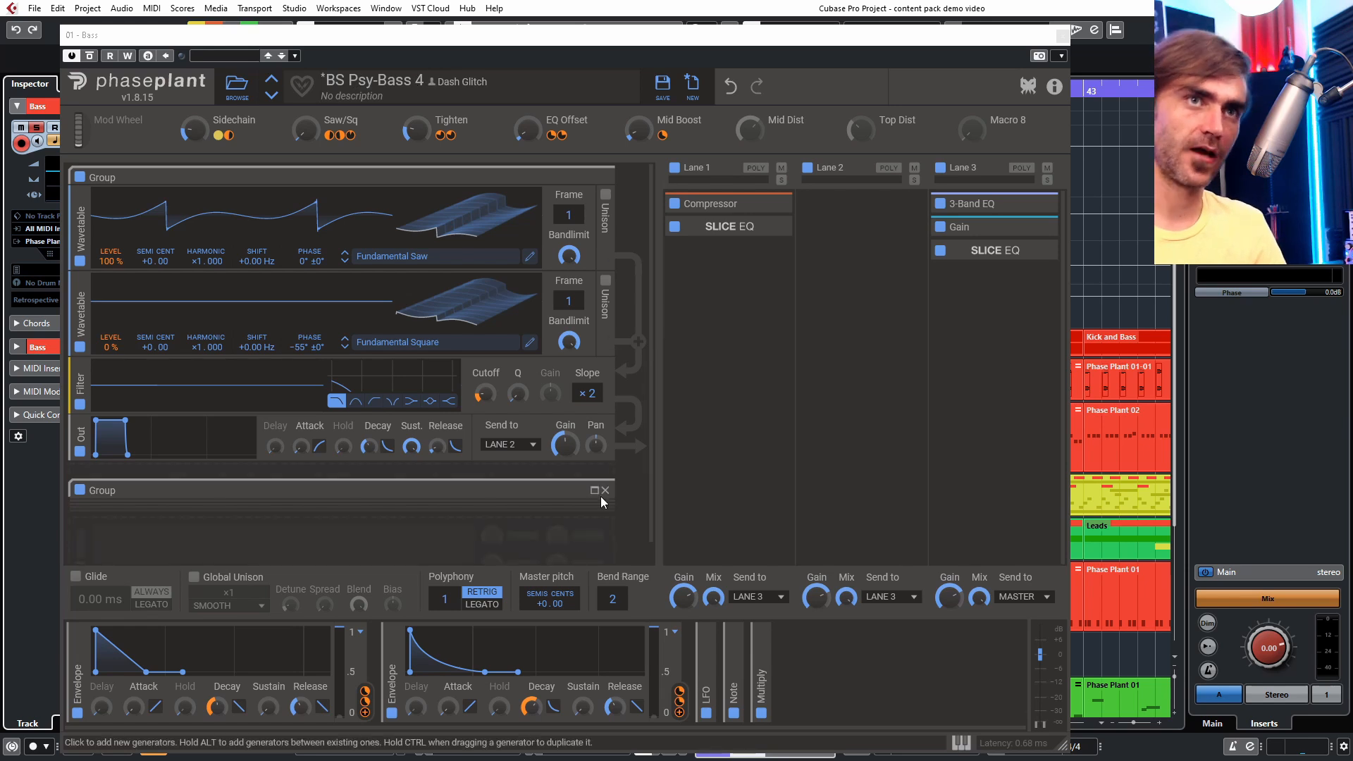
pyautogui.click(594, 491)
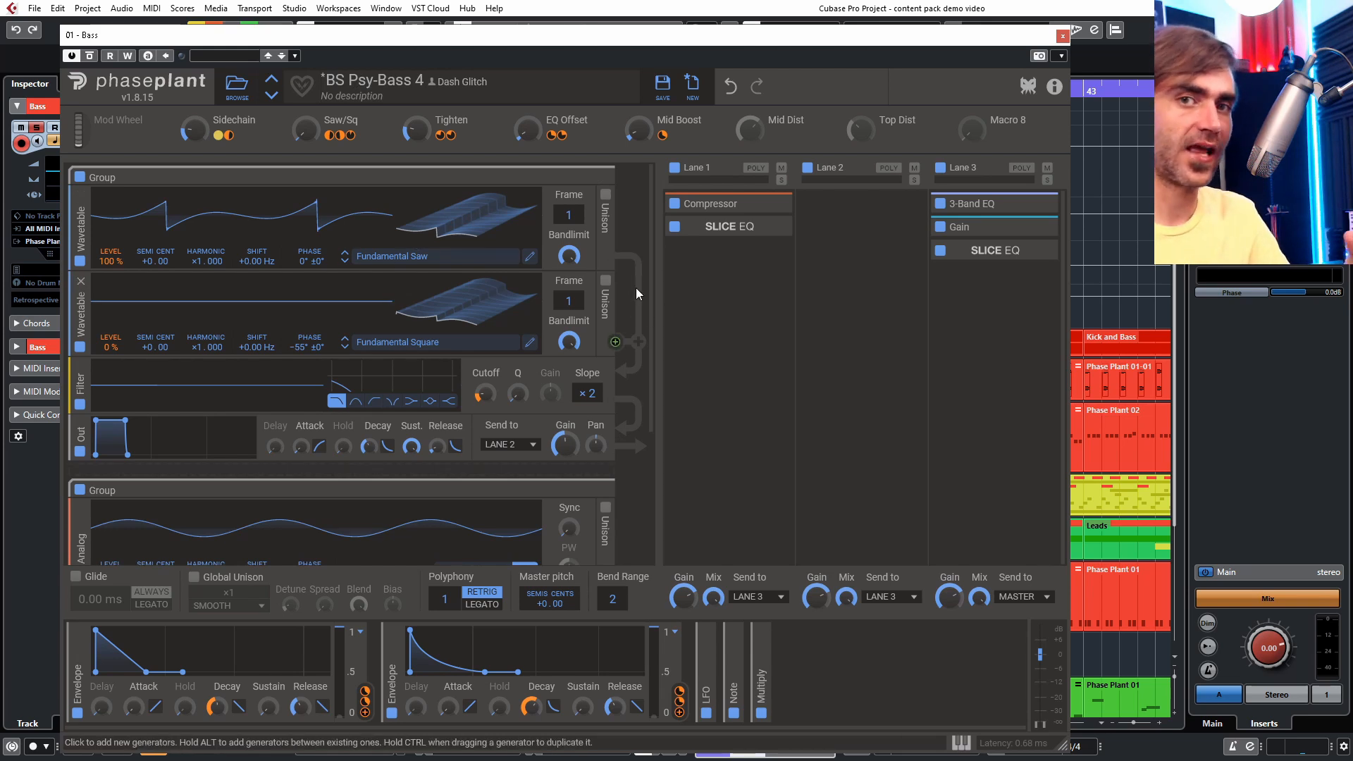
pyautogui.scroll(-3, 634, 280)
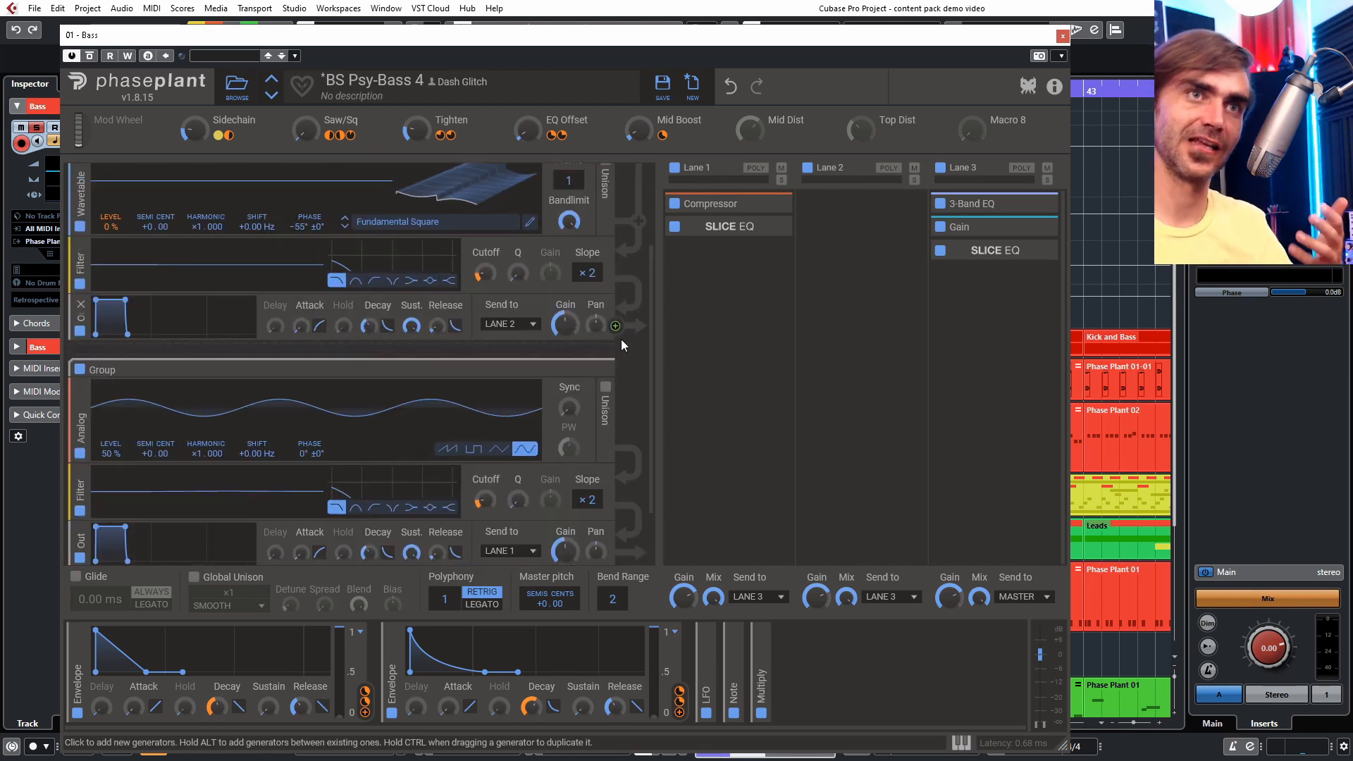
pyautogui.scroll(-1, 638, 469)
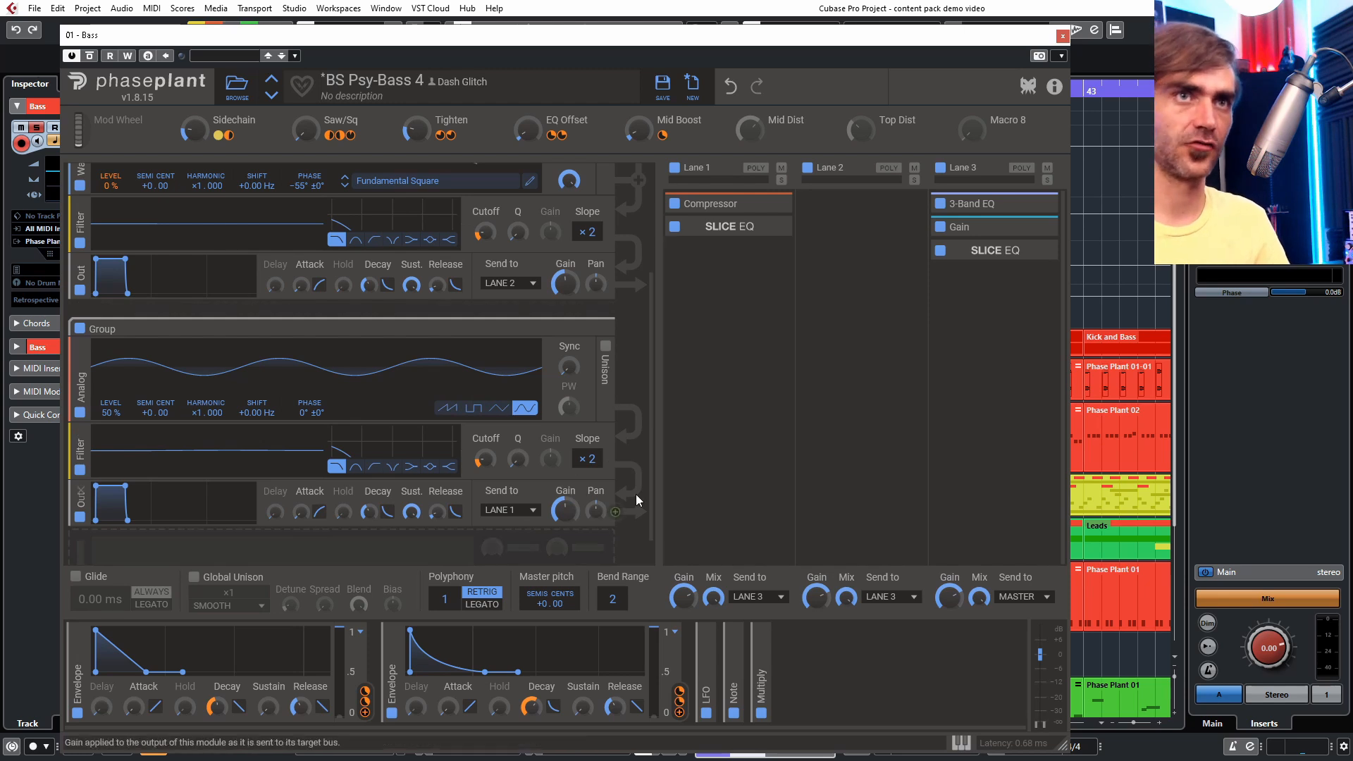
pyautogui.moveTo(565, 512)
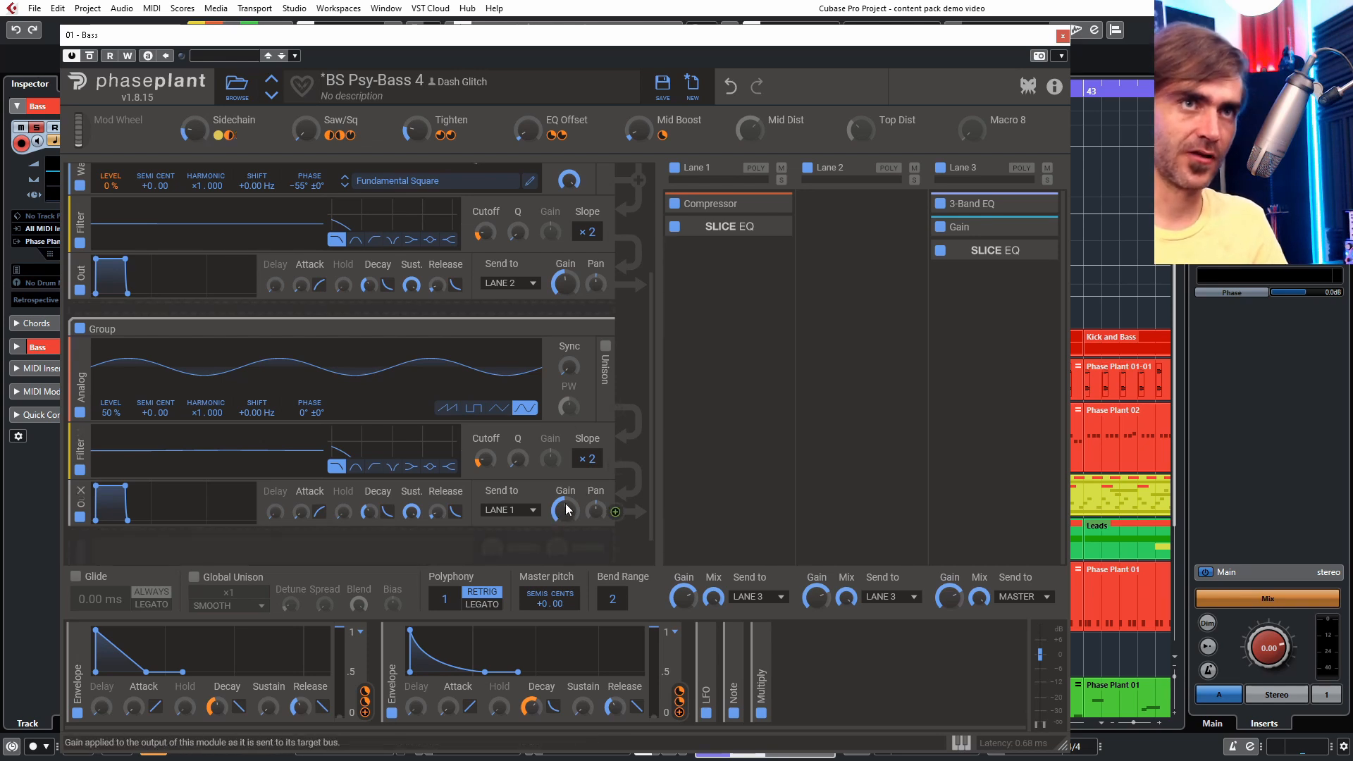
# - Arrange the Bass Phase Plant window next to the CurveEQ analyzer
pyautogui.moveTo(374, 38); pyautogui.dragTo(789, 50)
pyautogui.moveTo(0, 144); pyautogui.dragTo(724, 118)
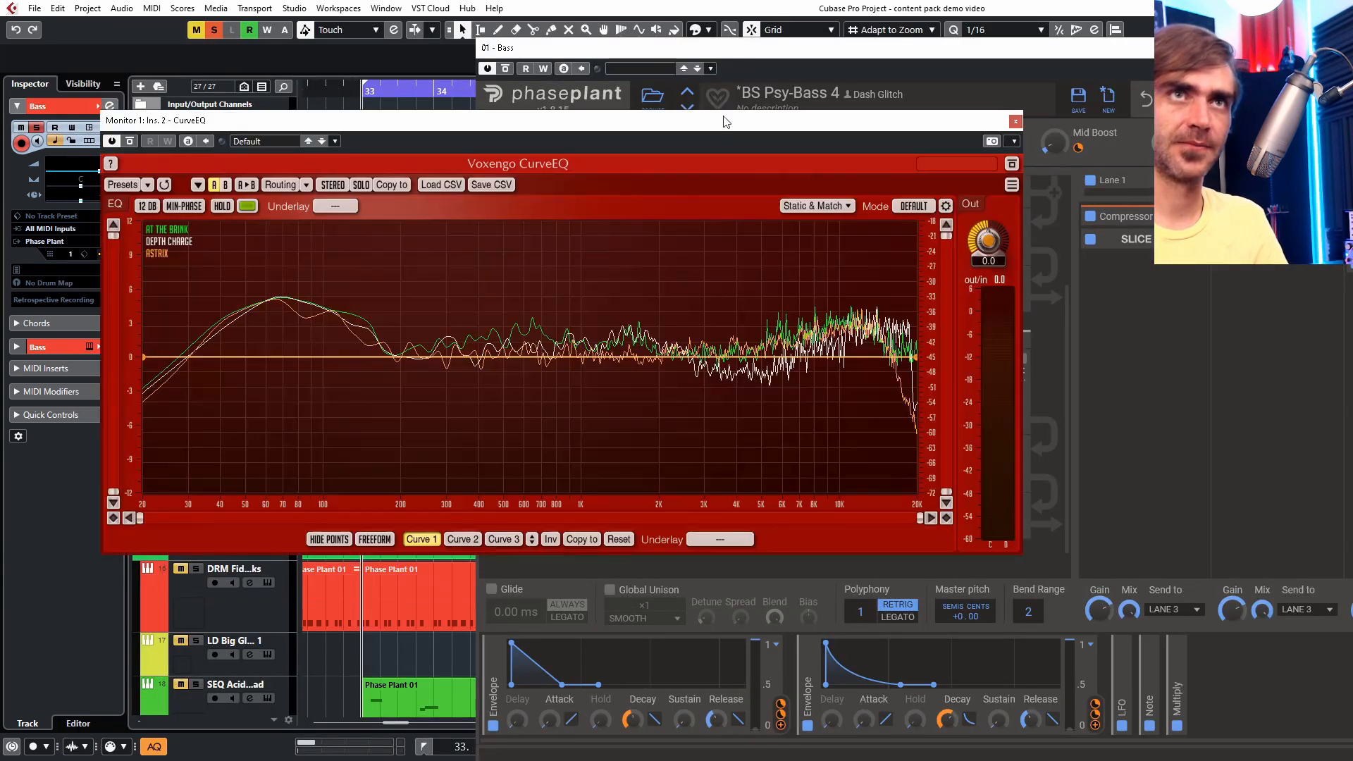
pyautogui.moveTo(776, 48); pyautogui.dragTo(602, 31)
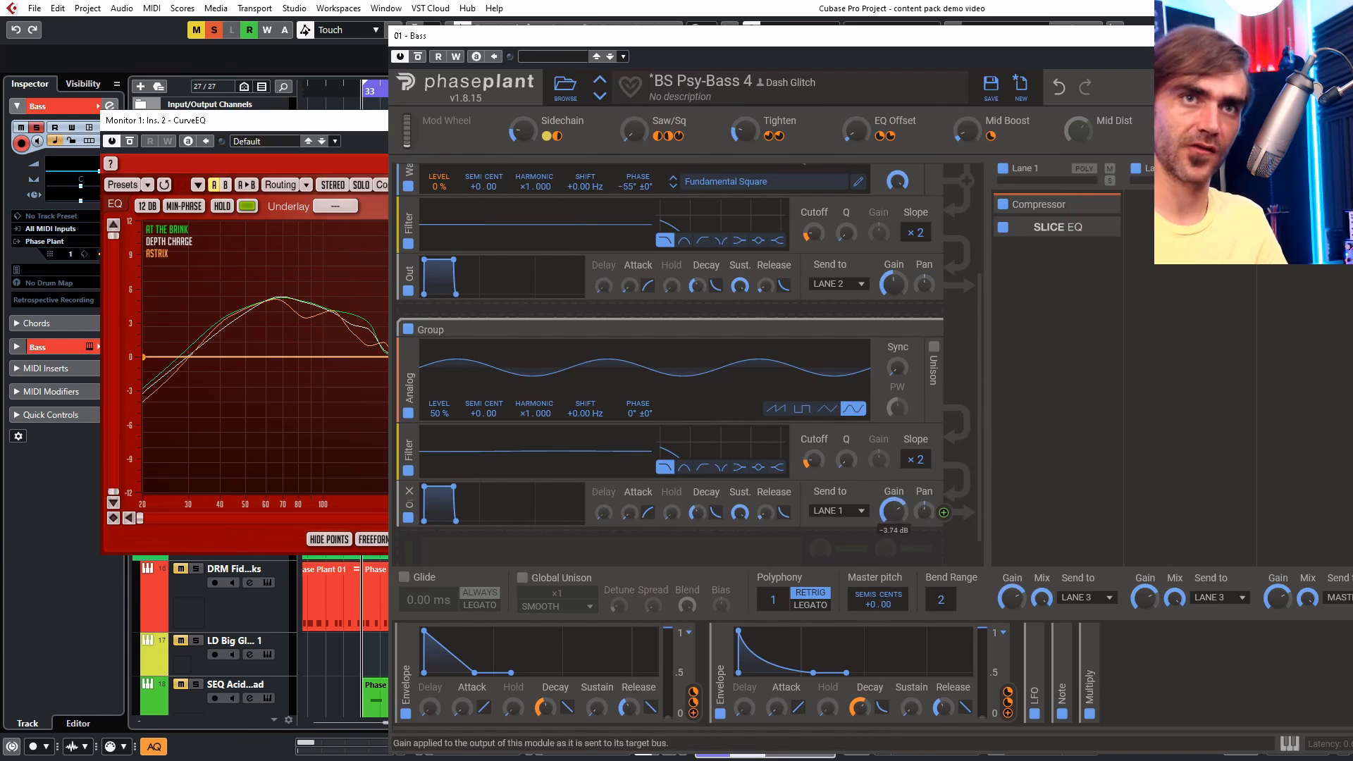
# - Lower the analog Group generator's output gain while the bass plays
pyautogui.press('space')
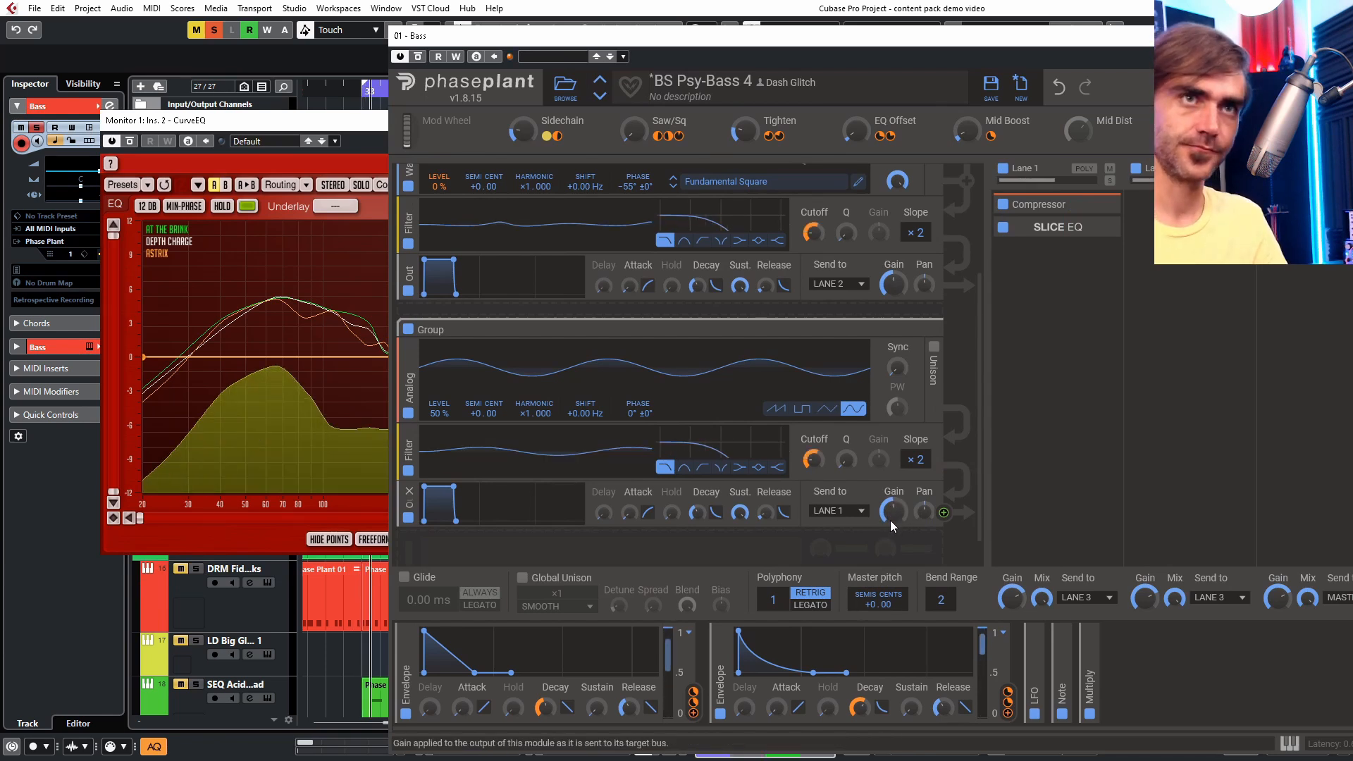
pyautogui.moveTo(894, 511)
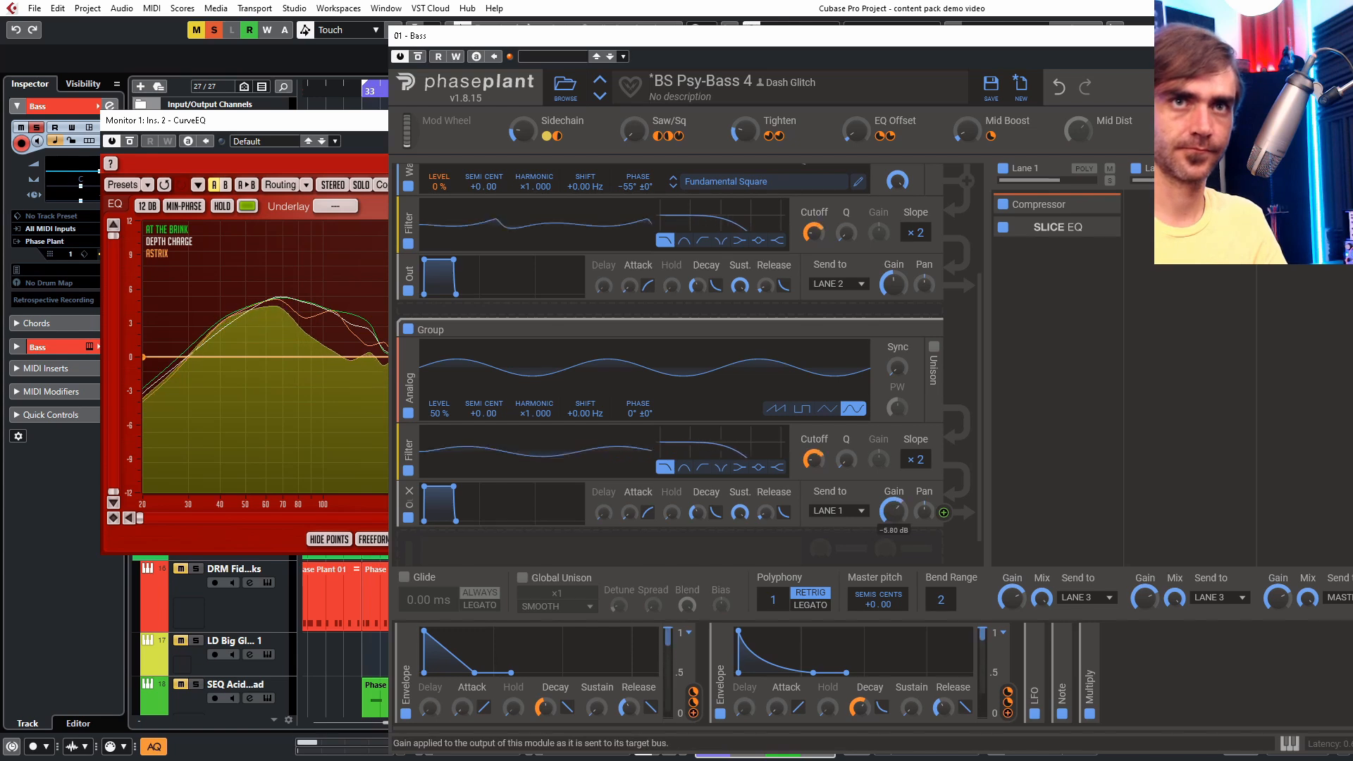
pyautogui.moveTo(894, 511)
pyautogui.mouseDown()
pyautogui.moveTo(894, 491)
pyautogui.moveTo(894, 524)
pyautogui.mouseUp()
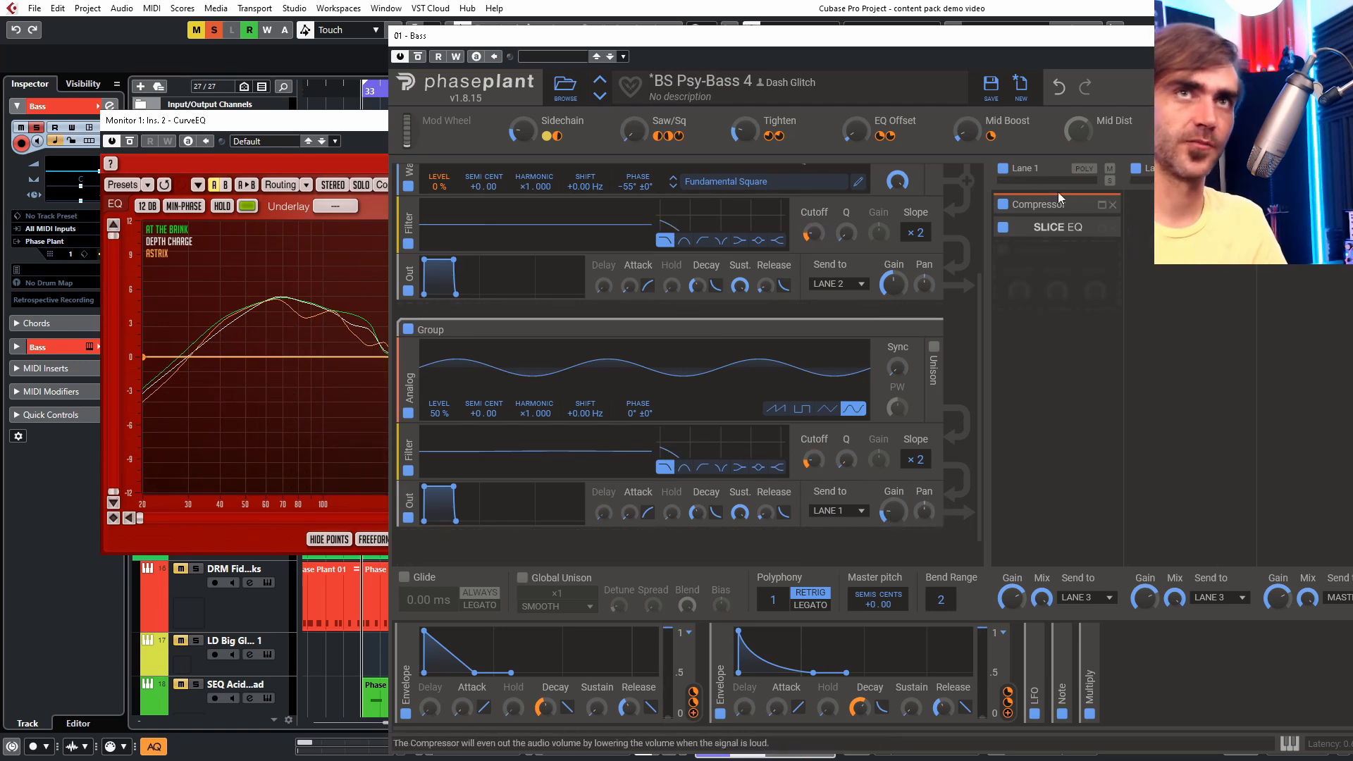
# - Raise the Bass Phase Plant's master gain to about +2.8 dB and stop playback
pyautogui.moveTo(1008, 42); pyautogui.dragTo(755, 12)
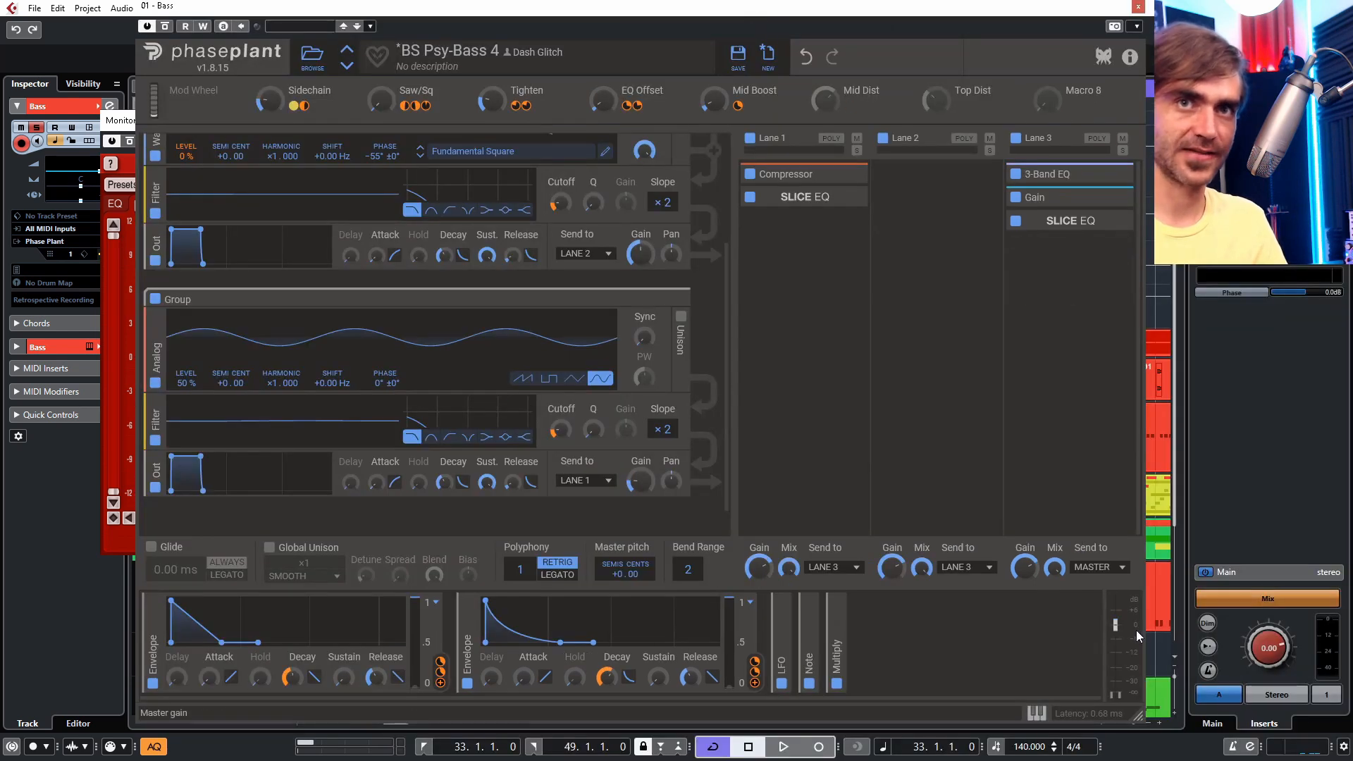
pyautogui.moveTo(1122, 627); pyautogui.dragTo(1127, 621)
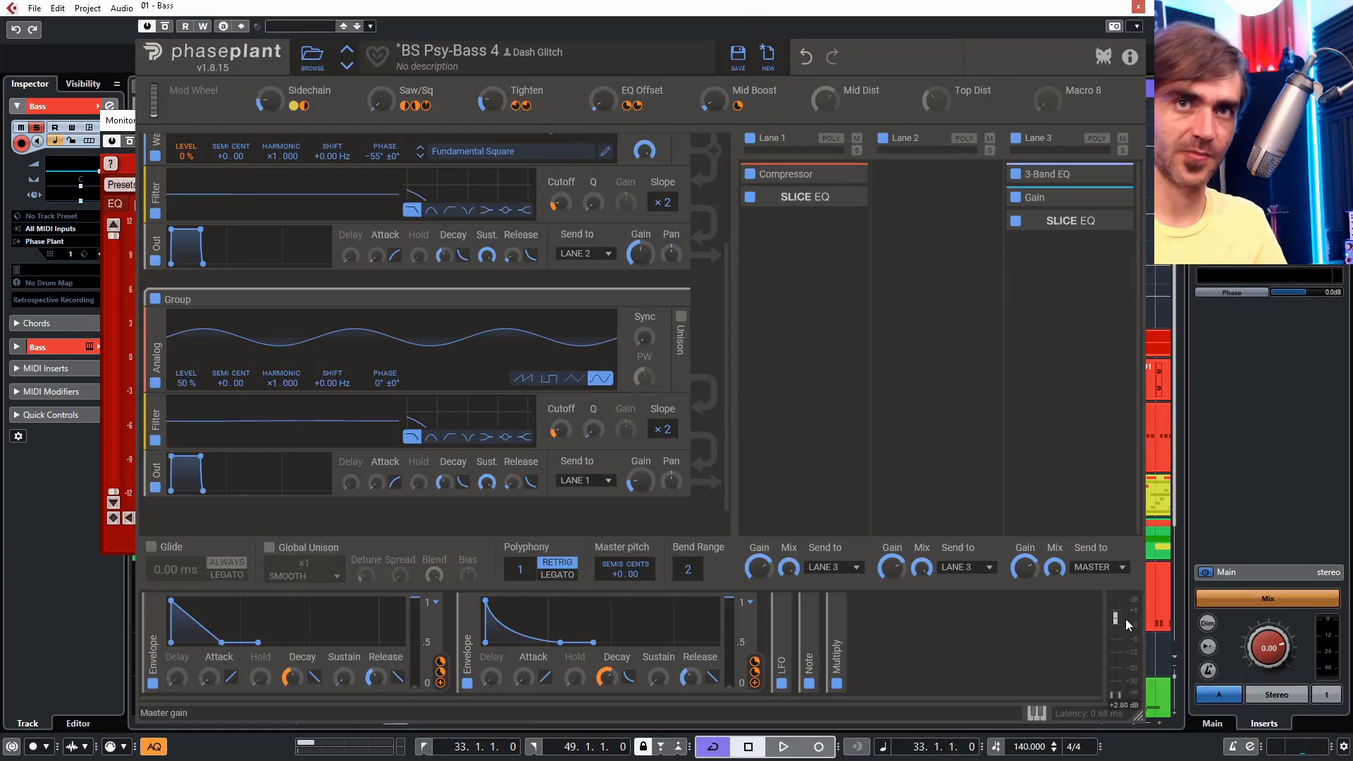
pyautogui.press('space')
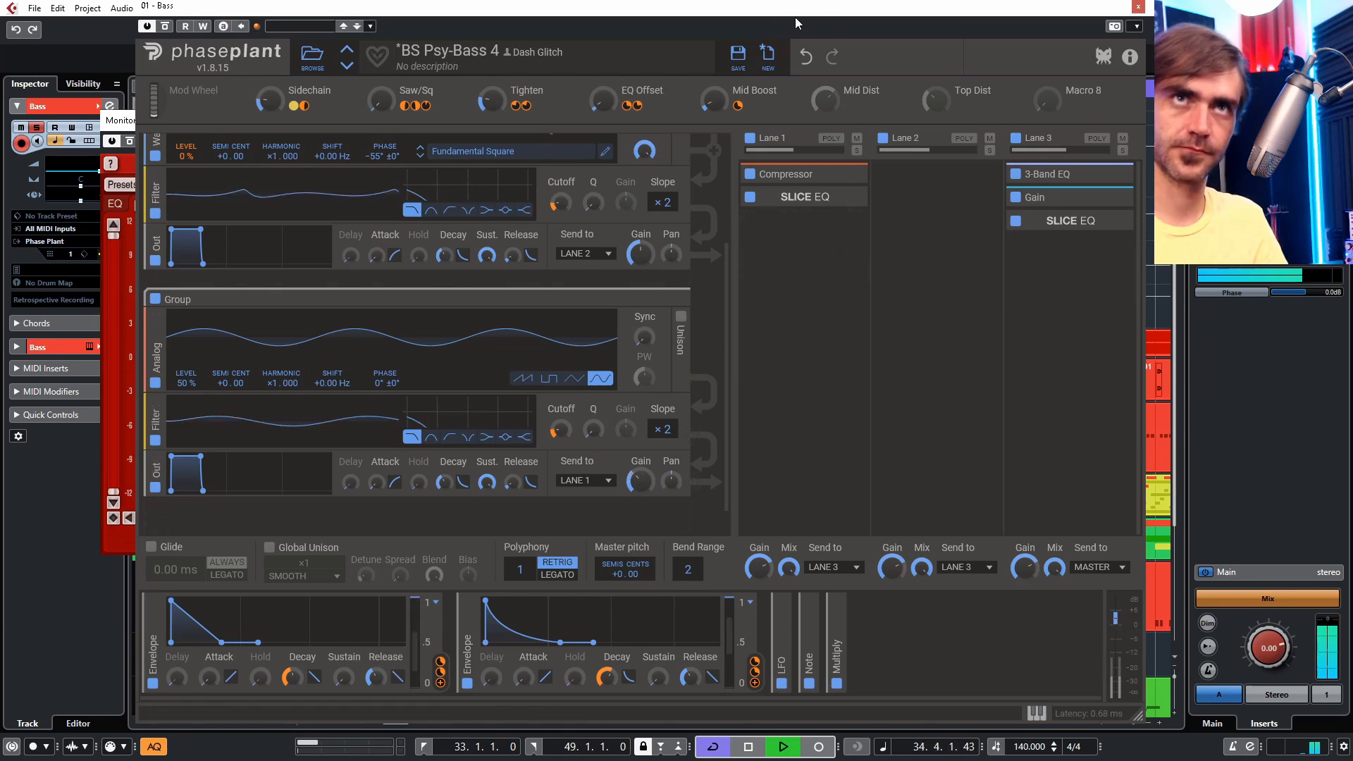
# - Reposition the Bass Phase Plant window and raise the Tighten macro
pyautogui.moveTo(795, 16); pyautogui.dragTo(1007, 39)
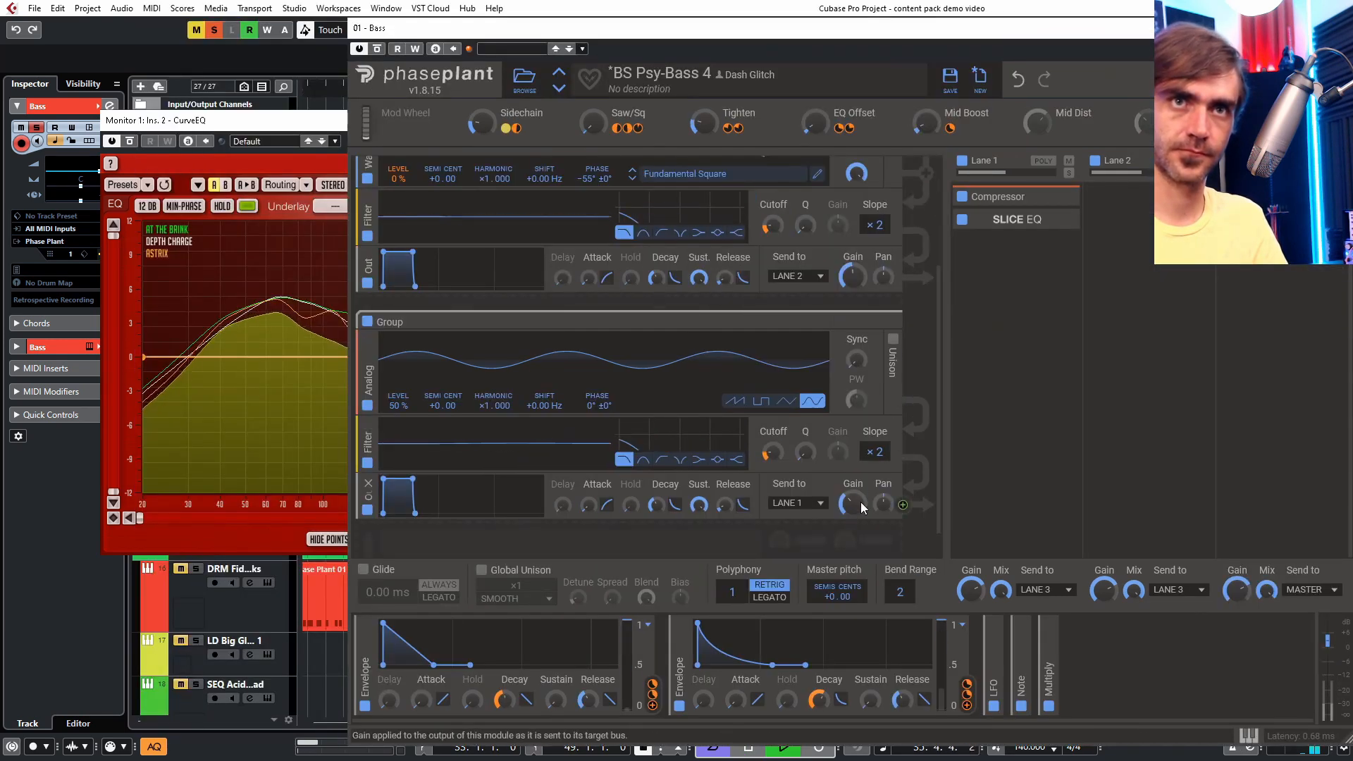
pyautogui.moveTo(876, 33); pyautogui.dragTo(780, 24)
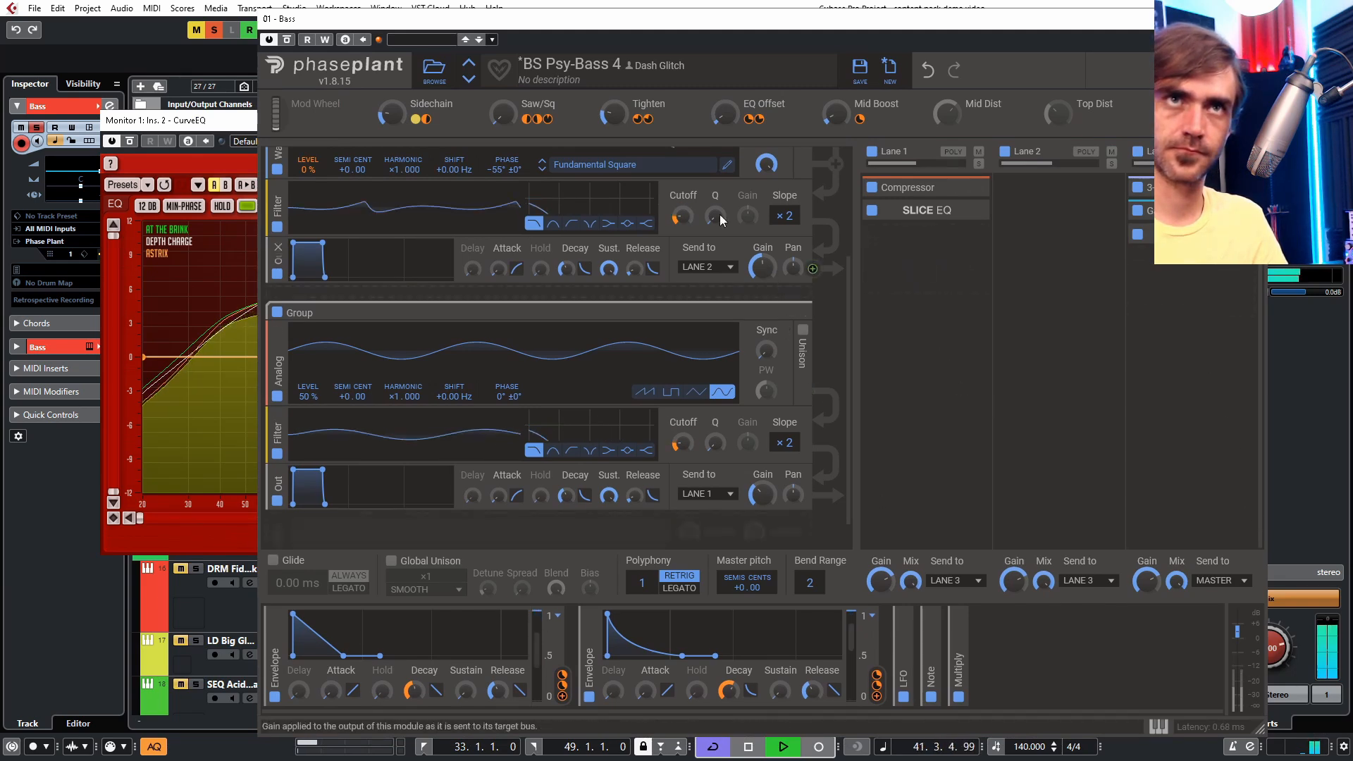
pyautogui.moveTo(614, 113); pyautogui.dragTo(614, 98)
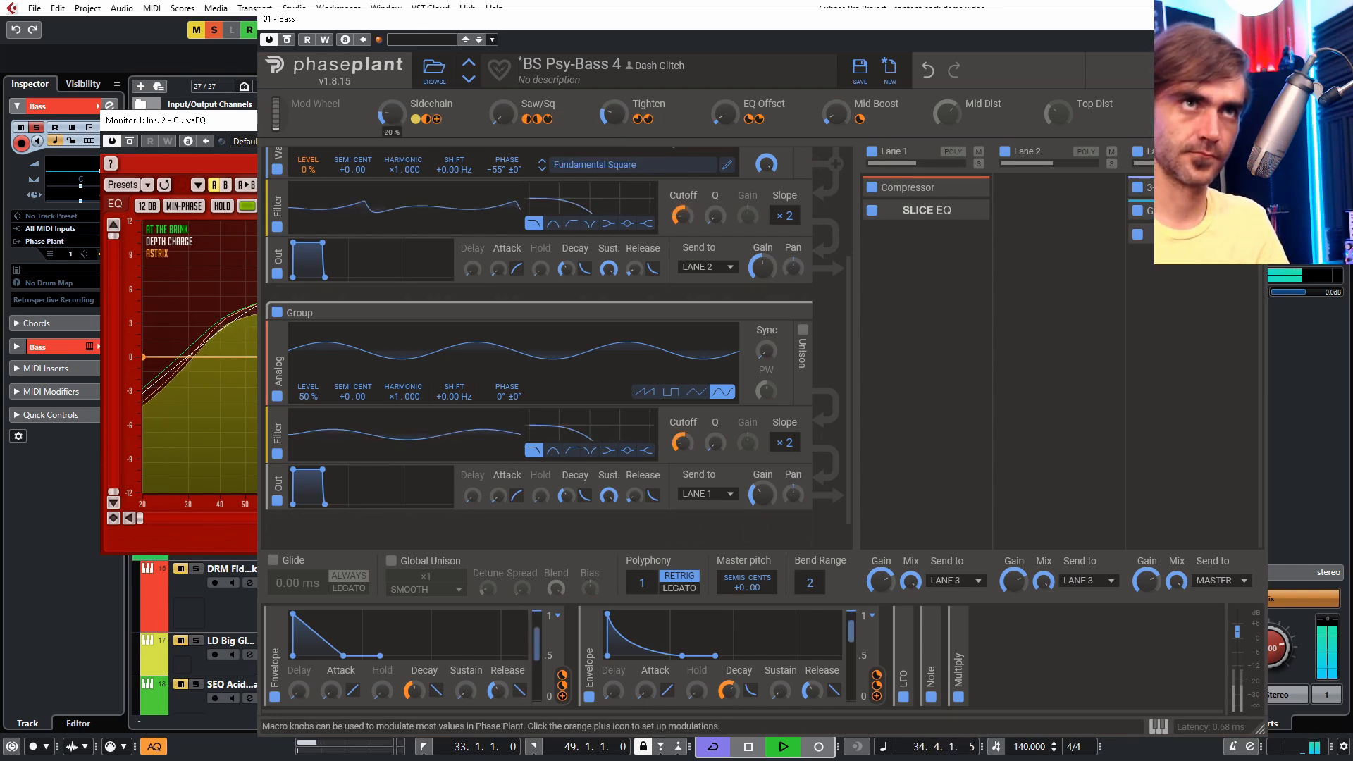
# - Lower the Sidechain macro and raise the Mid Boost macro on the bass
pyautogui.moveTo(389, 113)
pyautogui.mouseDown()
pyautogui.moveTo(389, 60)
pyautogui.moveTo(399, 119)
pyautogui.mouseUp()
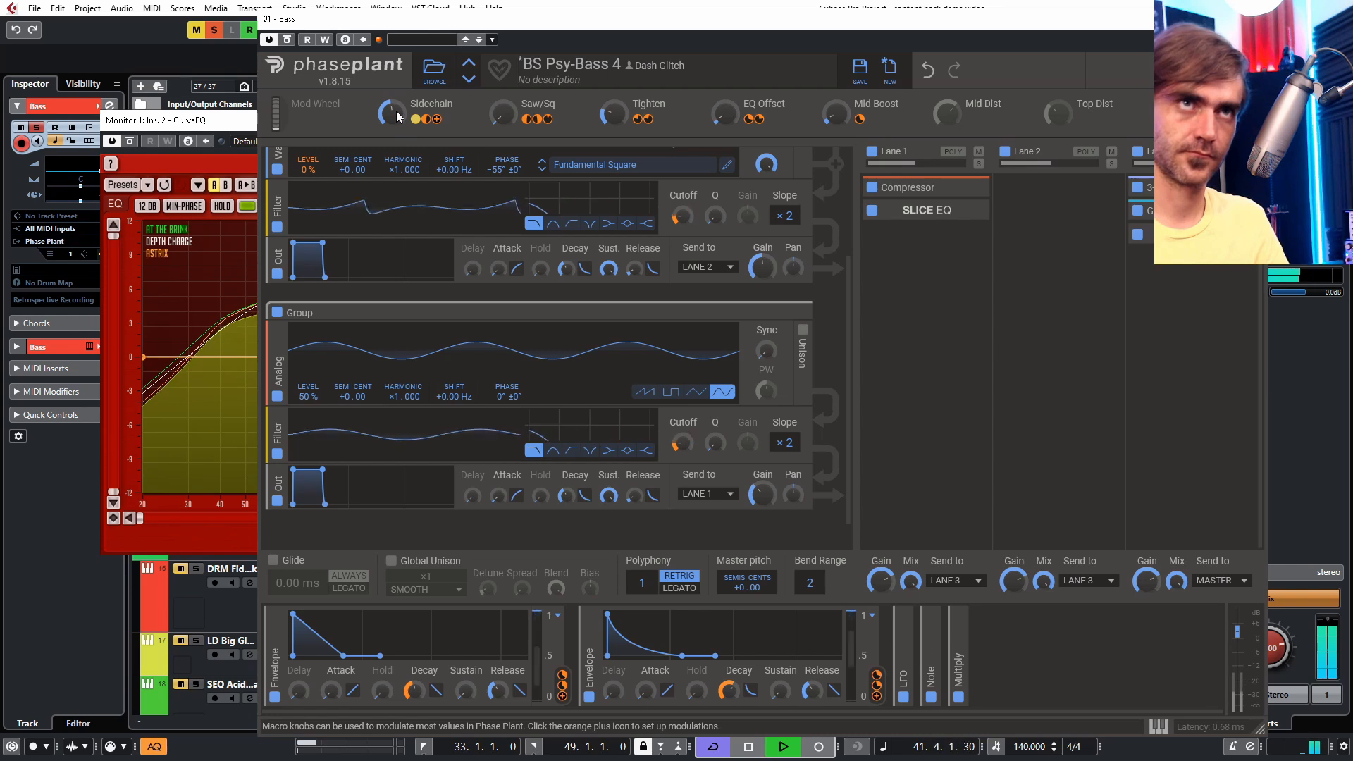
pyautogui.moveTo(836, 114); pyautogui.dragTo(836, 74)
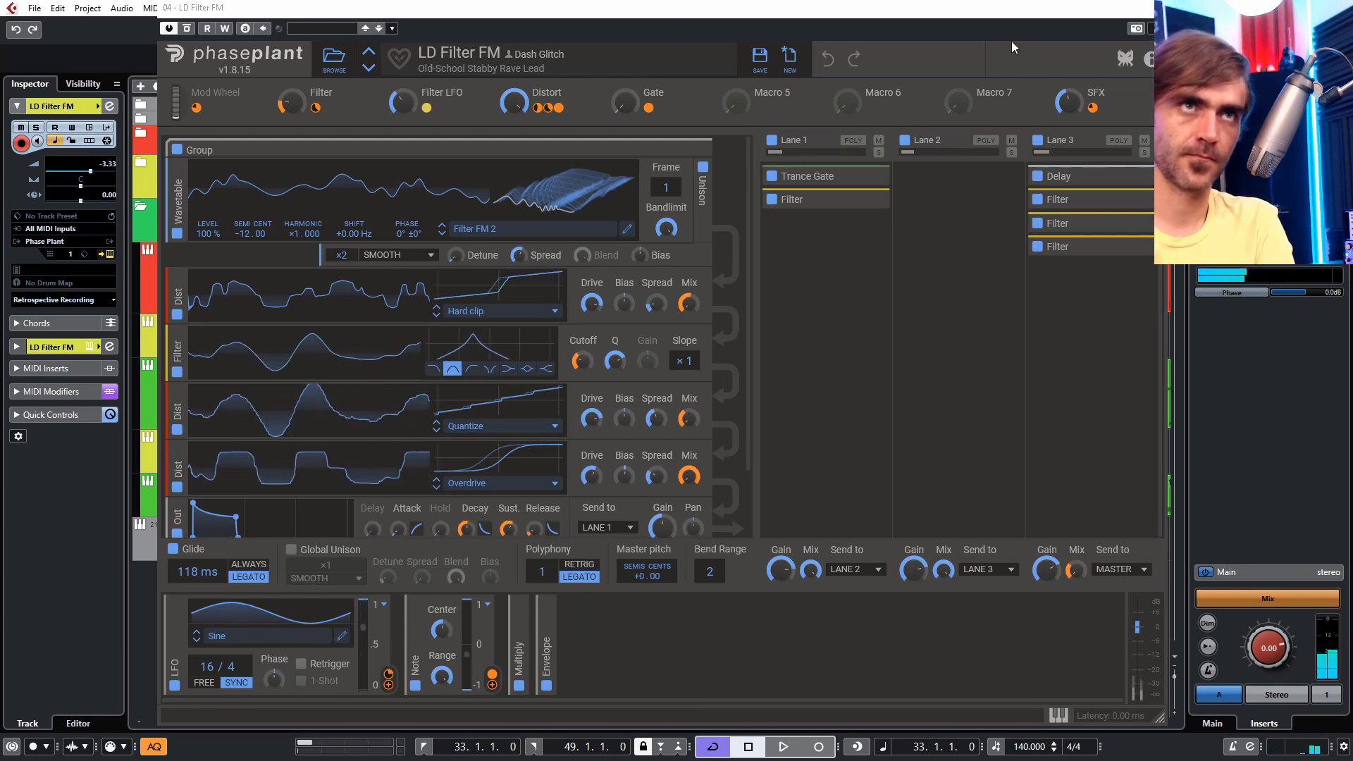
# - Close the LD Filter FM track's Phase Plant window
pyautogui.click(1157, 8)
pyautogui.click(632, 613)
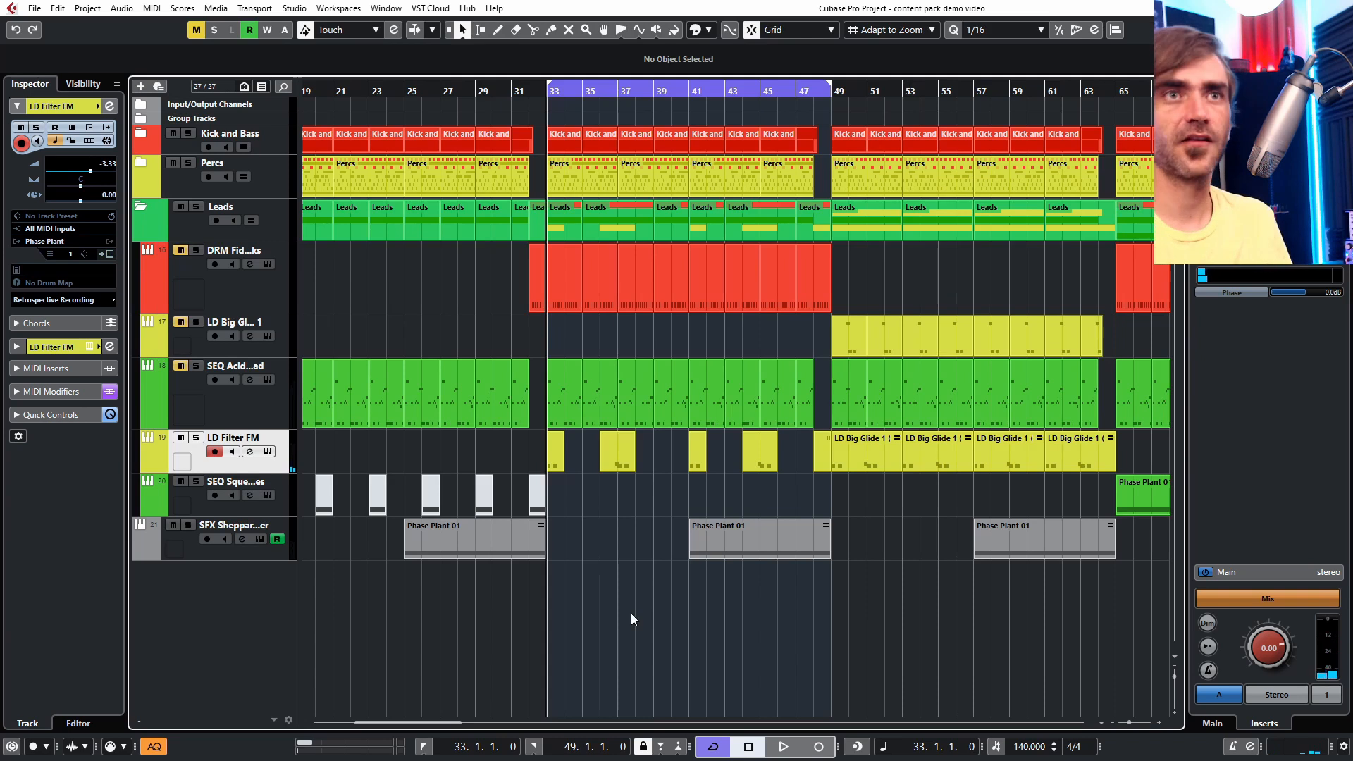
# - Select the LD Big Glide 1 (D) part on the LD Filter FM track
pyautogui.scroll(4, 602, 602)
pyautogui.hscroll(-3, 602, 602)
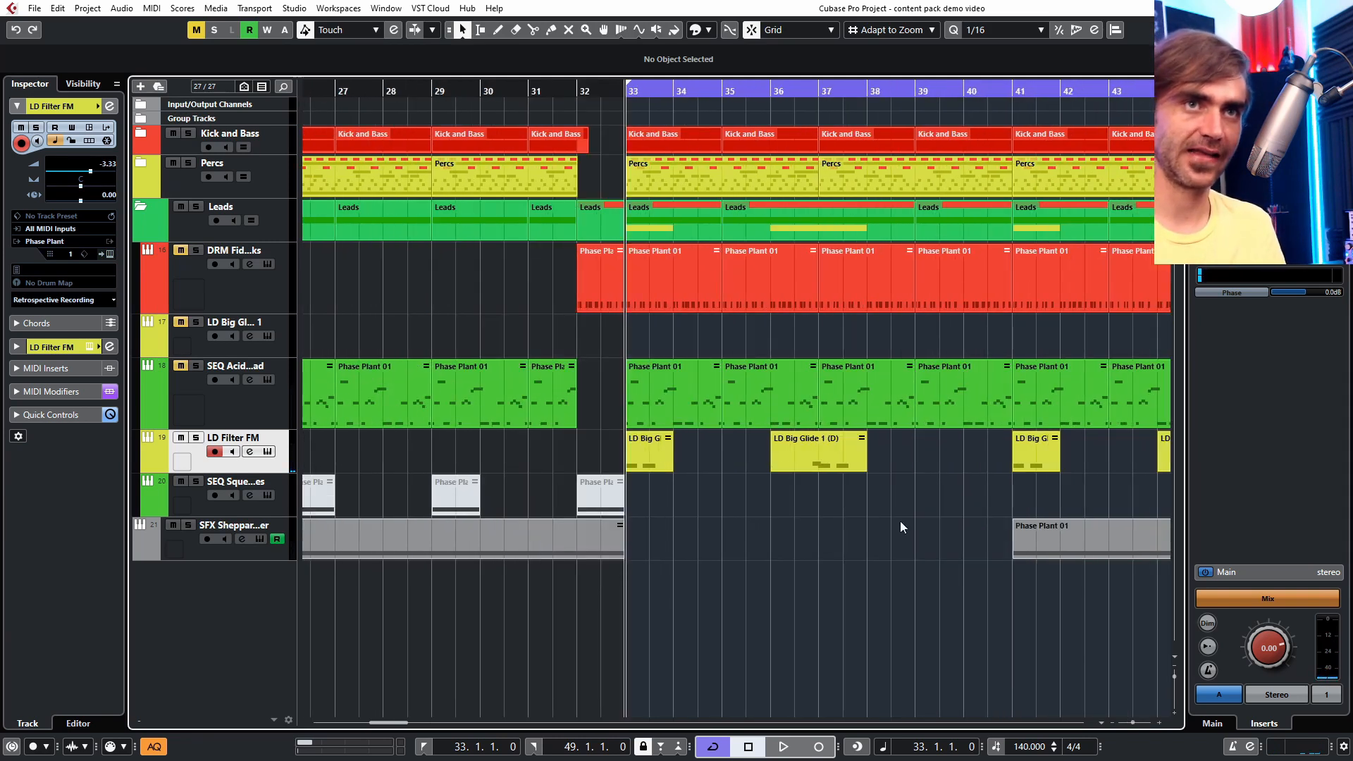
pyautogui.hscroll(4, 748, 566)
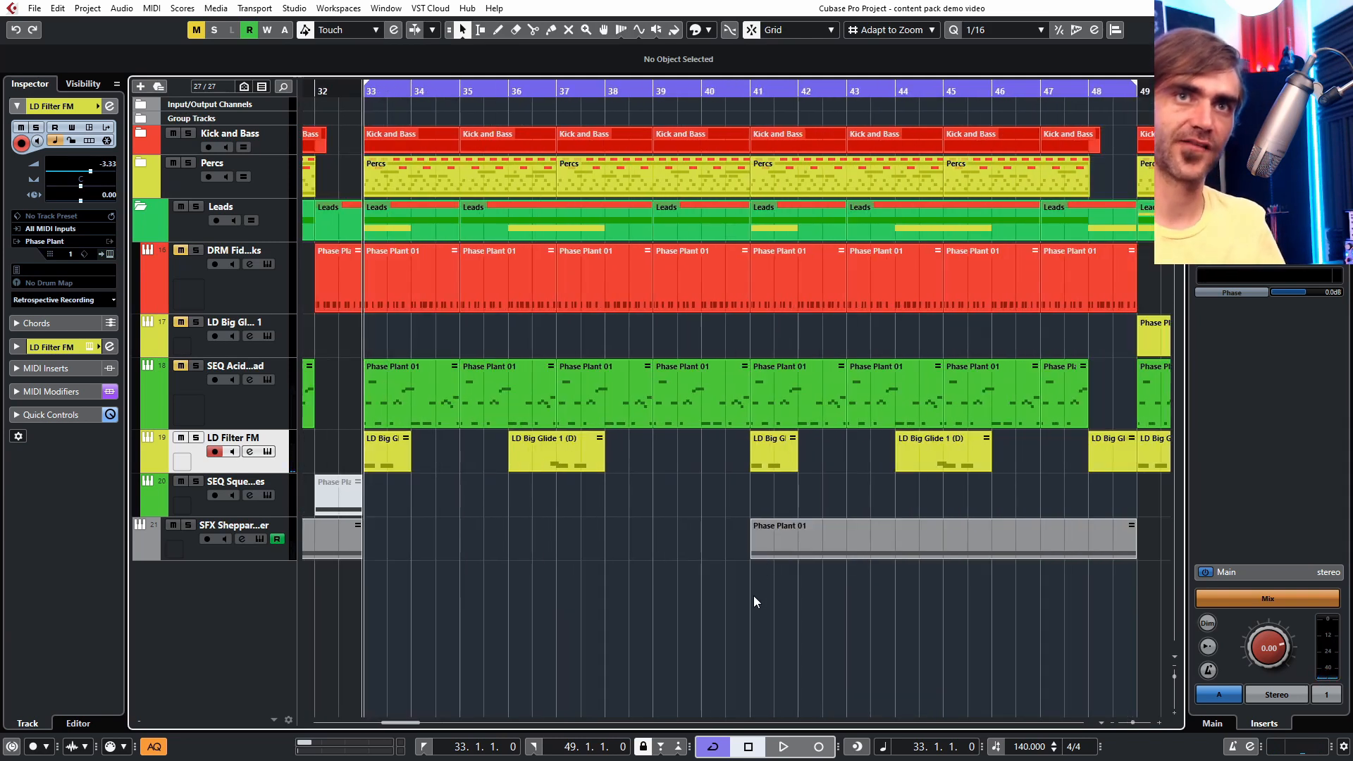
pyautogui.scroll(-1, 742, 586)
pyautogui.click(560, 438)
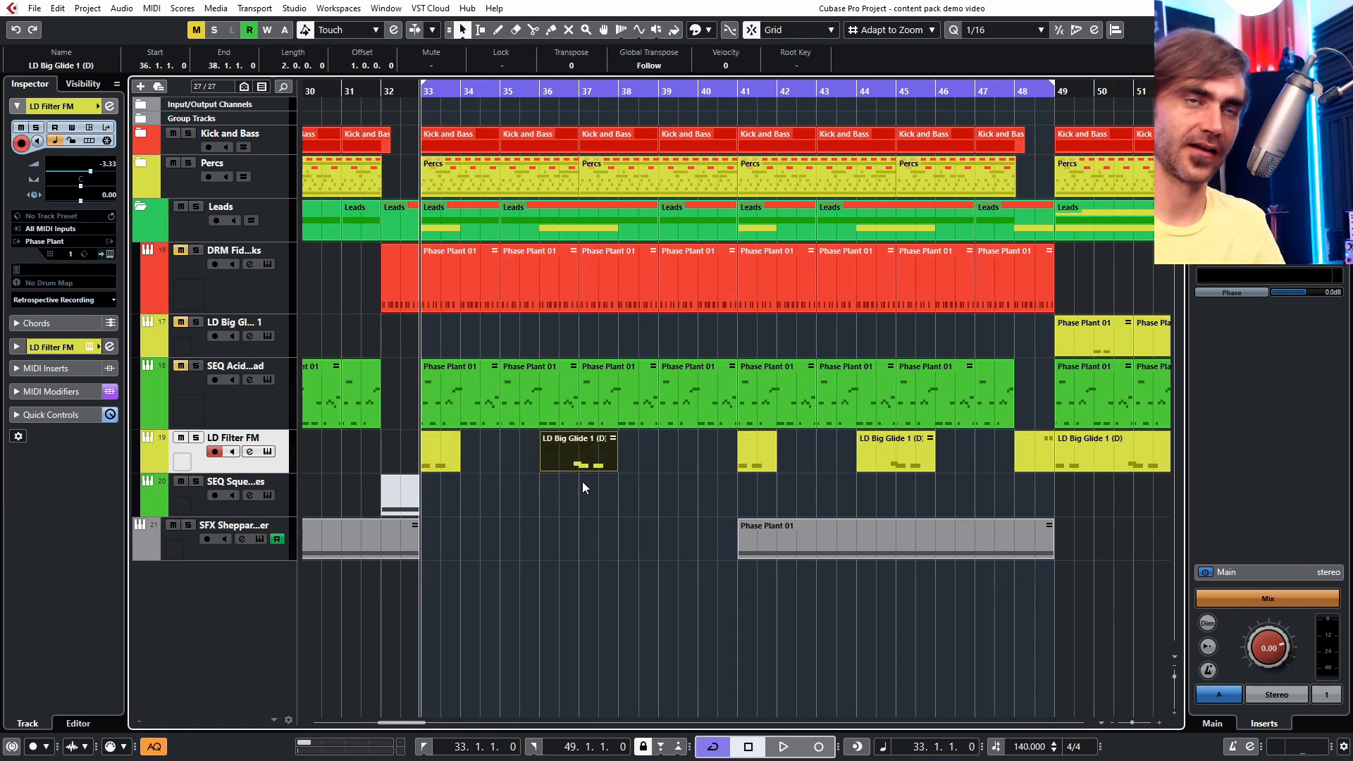
# - Deselect the part and play the arrangement from bar 33 to hear the LD Filter FM lead
pyautogui.click(548, 492)
pyautogui.press('space')
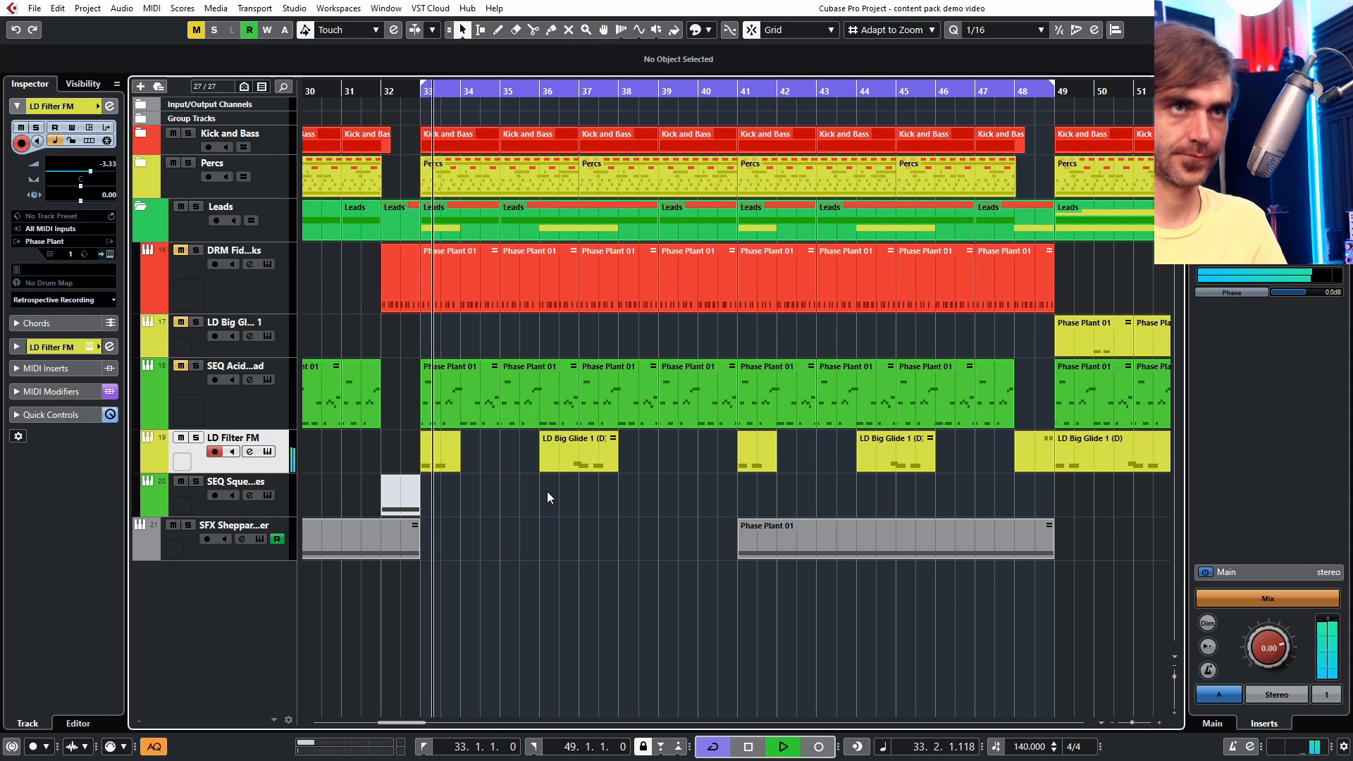
pyautogui.scroll(-1, 536, 469)
pyautogui.hscroll(3, 543, 504)
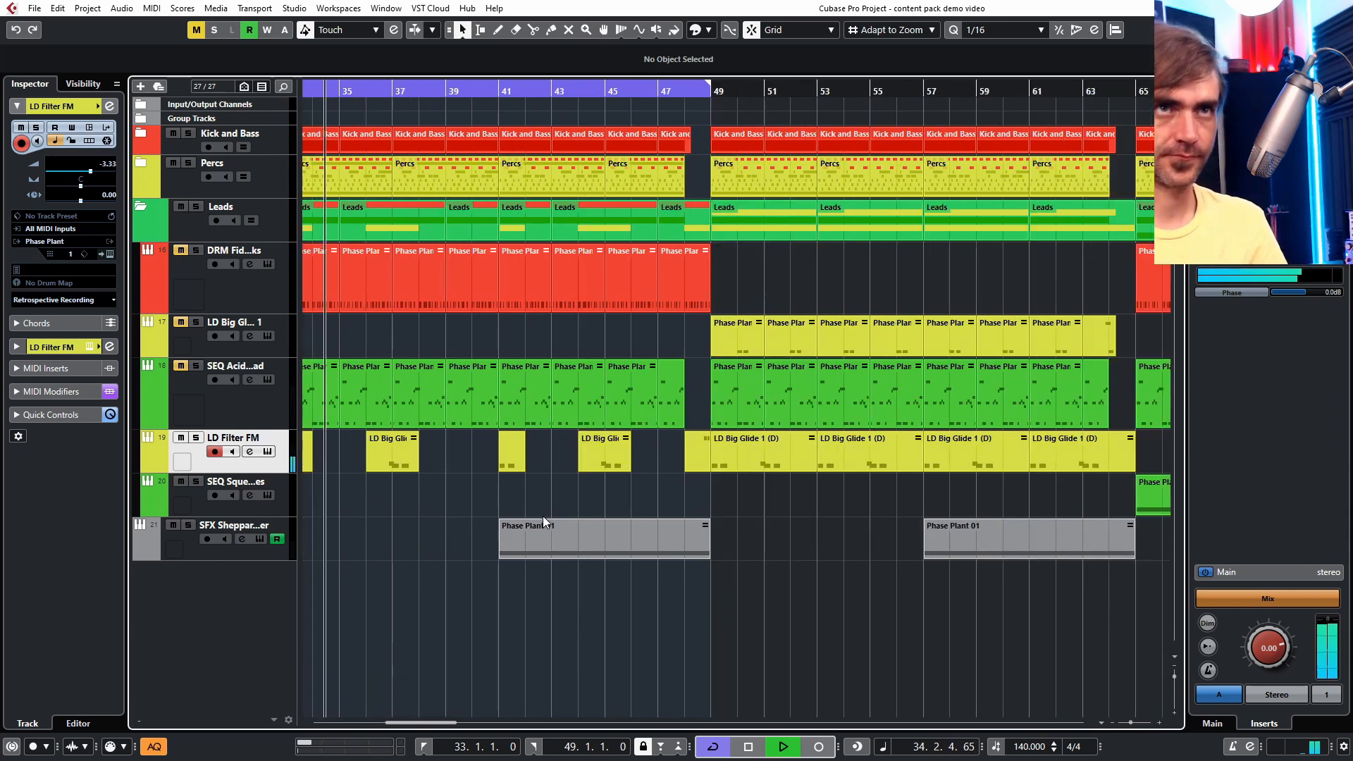
pyautogui.hscroll(-3, 432, 503)
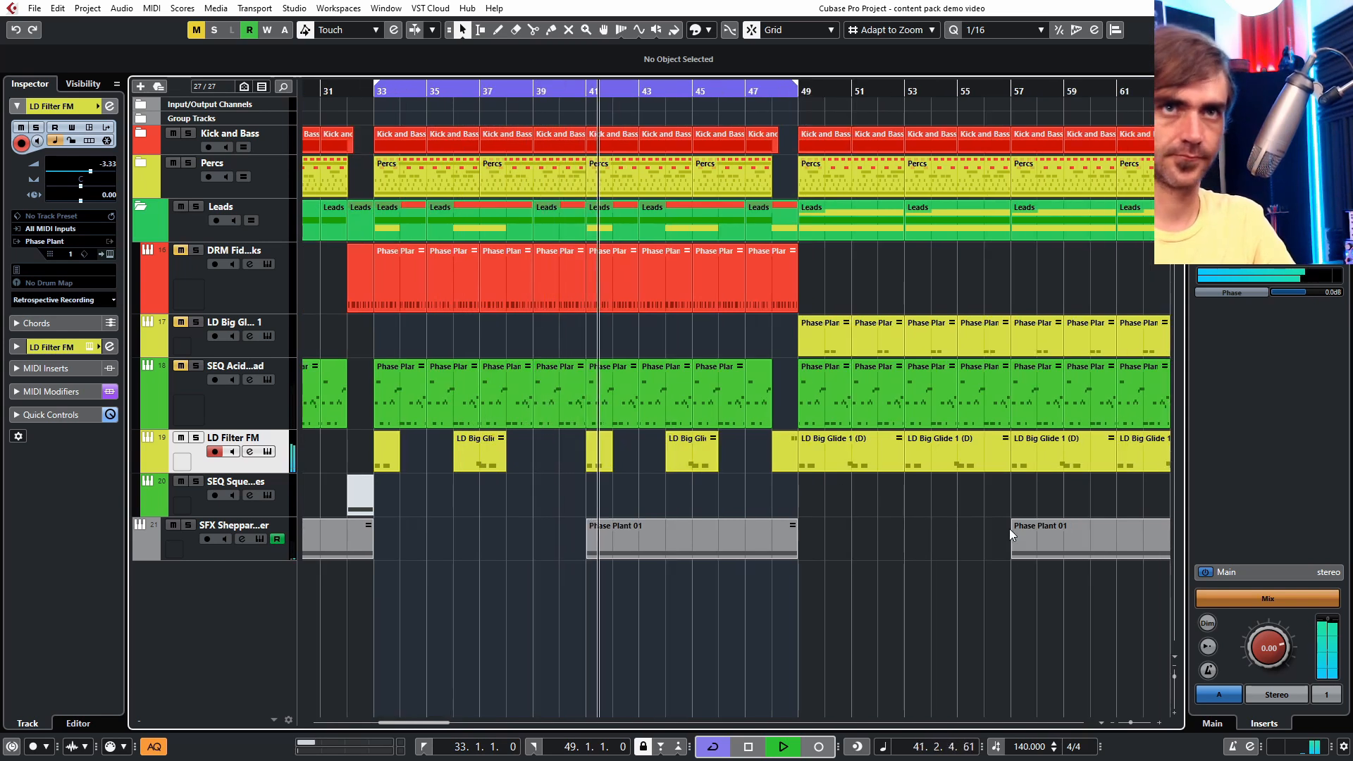
pyautogui.press('g')
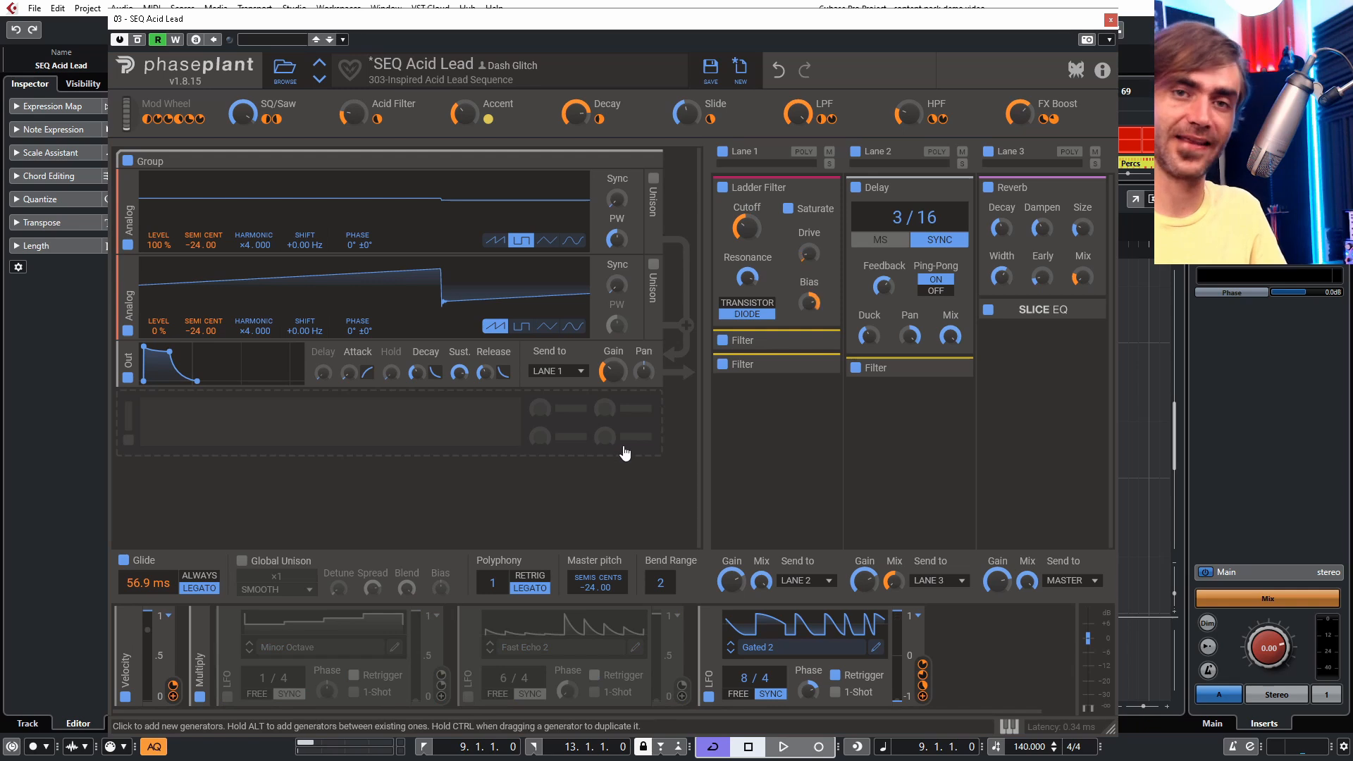
# - Enable the Minor Octave and Fast Echo 2 LFOs on the SEQ Acid Lead and start playback
pyautogui.click(227, 697)
pyautogui.click(470, 697)
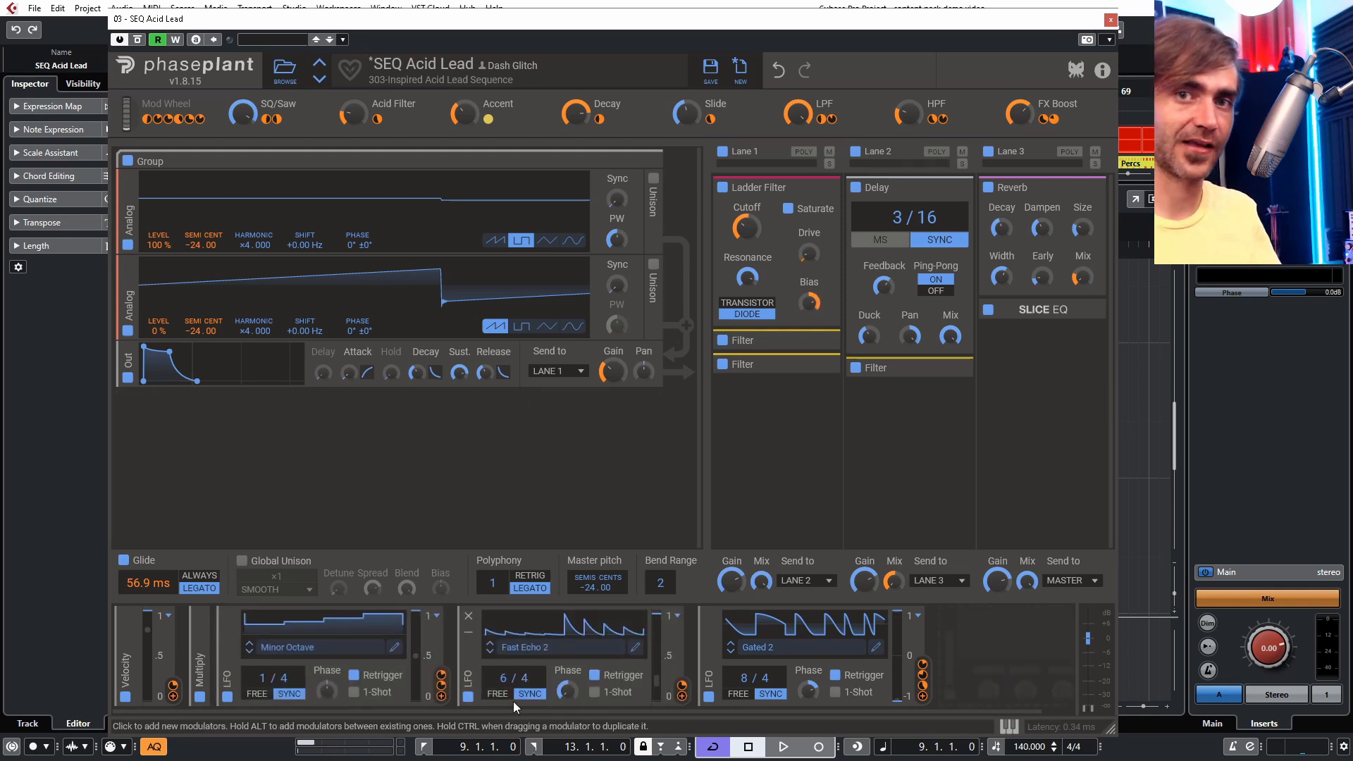
pyautogui.press('space')
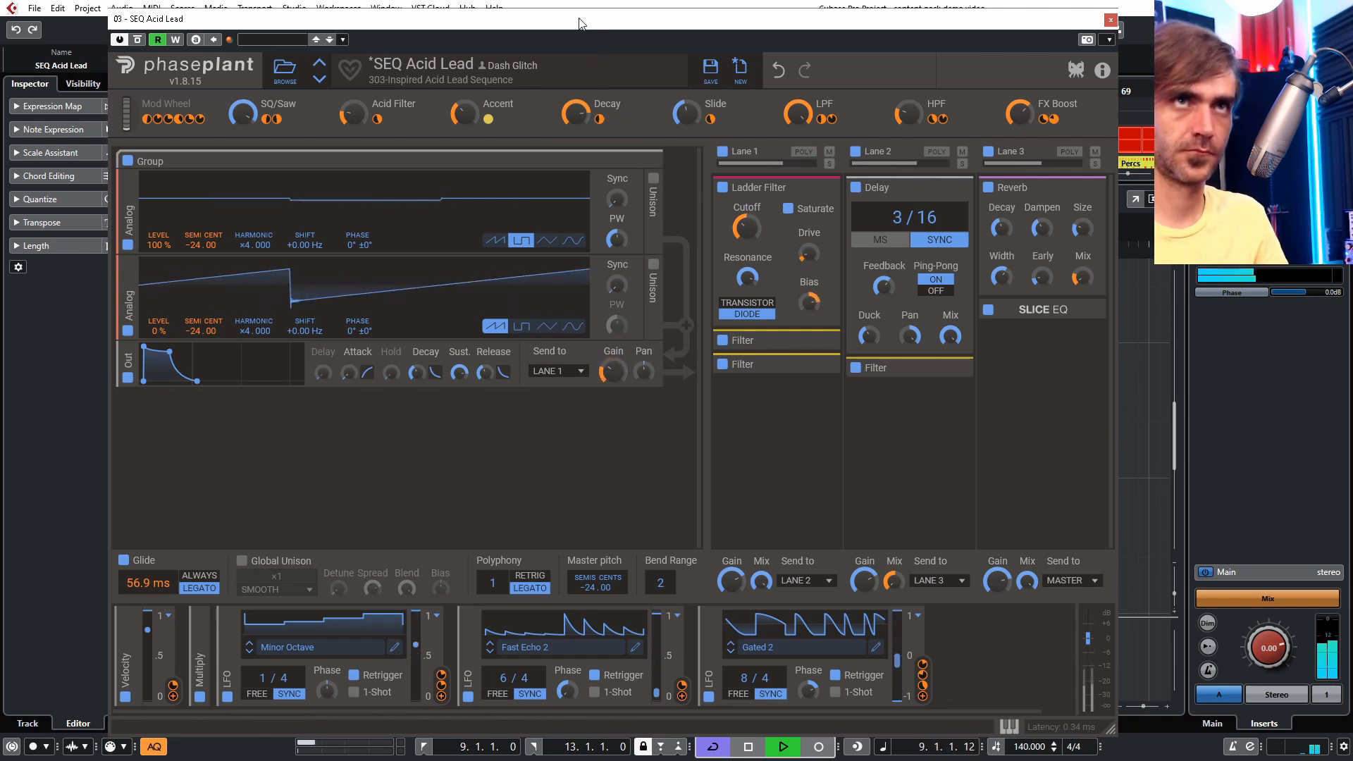
# - Move the Phase Plant window aside to view the SEQ Acid Lead notes, then restore it
pyautogui.moveTo(580, 24); pyautogui.dragTo(599, 667)
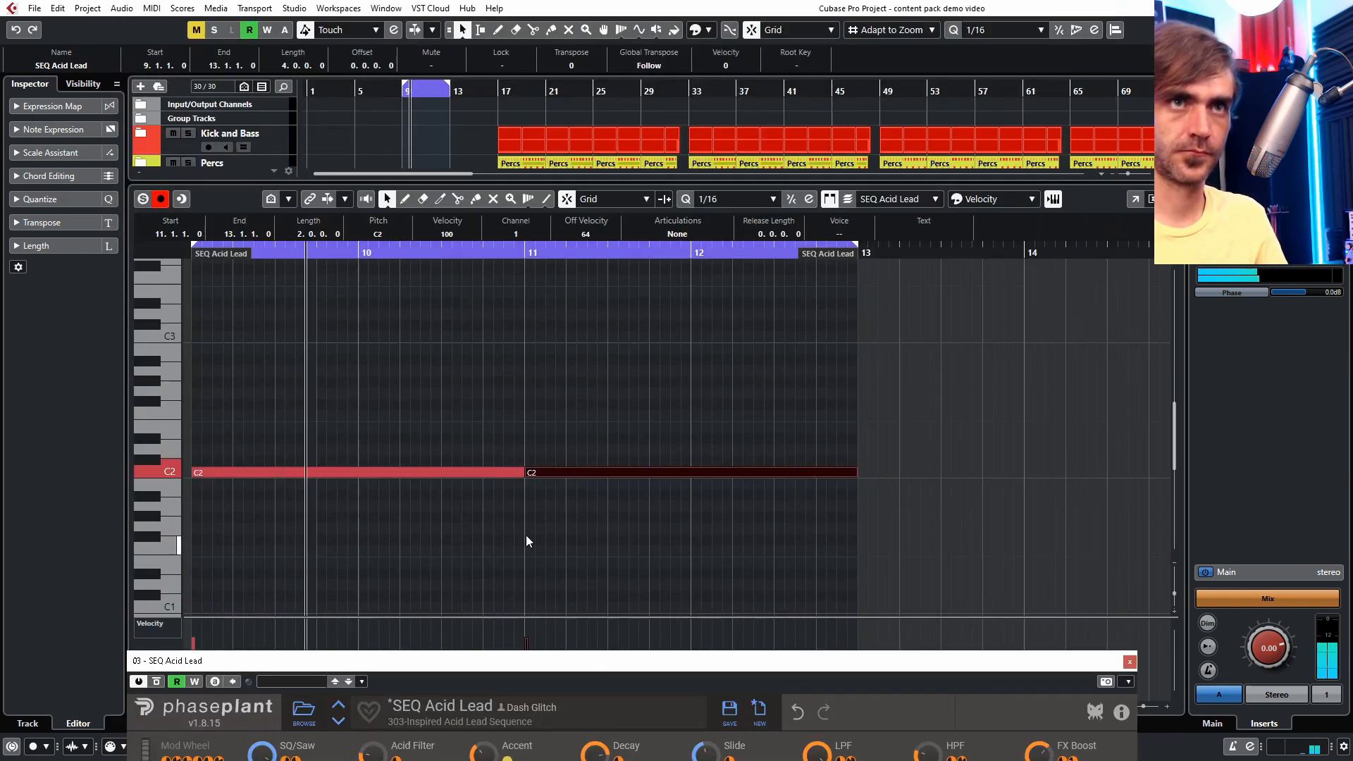
pyautogui.click(444, 392)
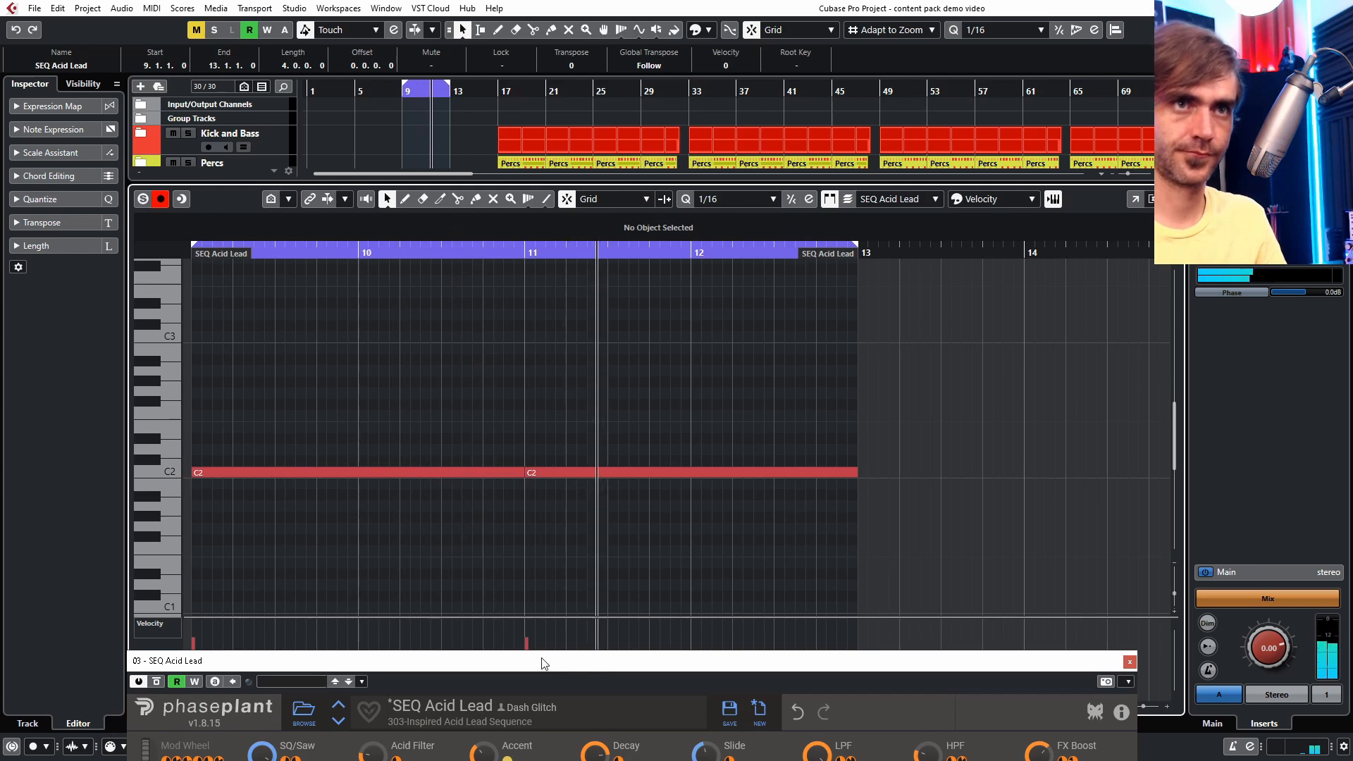
pyautogui.moveTo(532, 666); pyautogui.dragTo(471, 9)
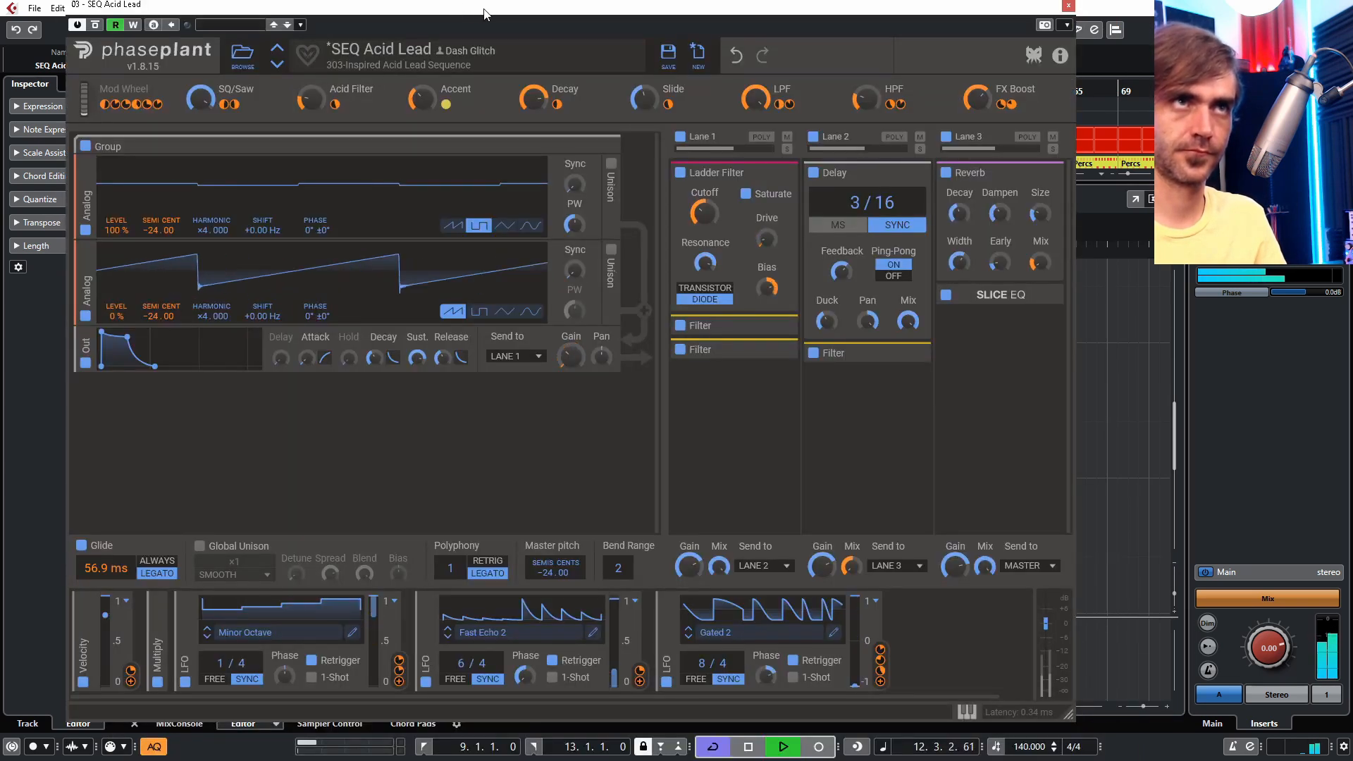
# - Sweep the Acid Filter macro up and back down, then close the SEQ Acid Lead Phase Plant window
pyautogui.moveTo(310, 98)
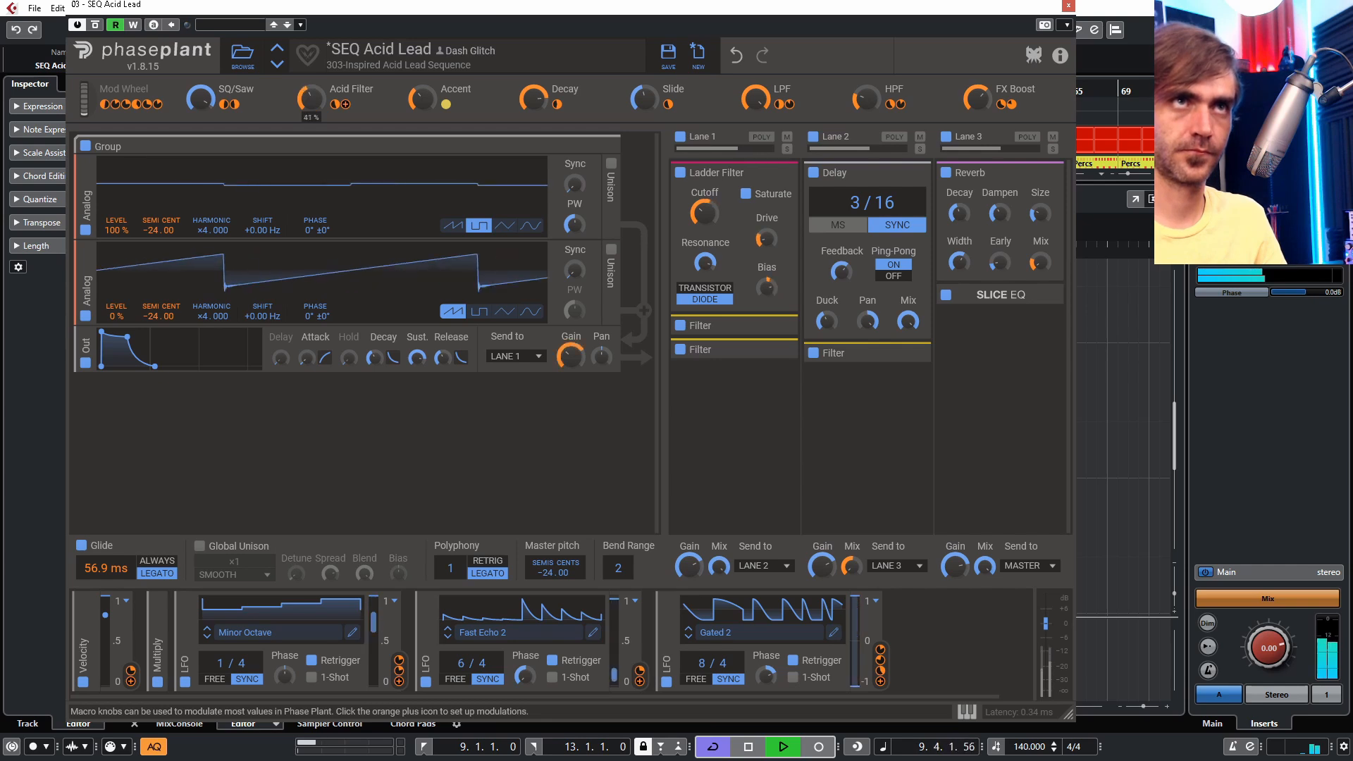
pyautogui.moveTo(310, 99); pyautogui.dragTo(311, 70)
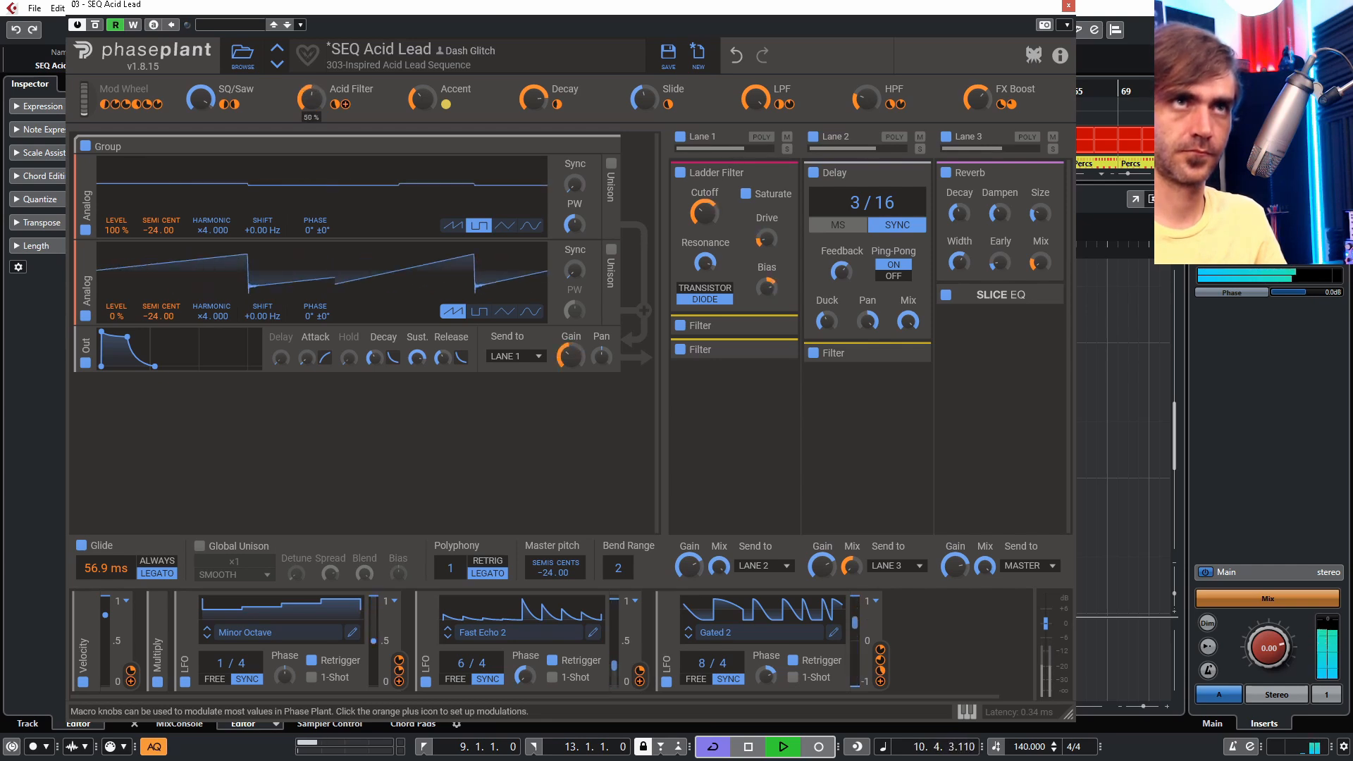
pyautogui.moveTo(311, 71); pyautogui.dragTo(310, 113)
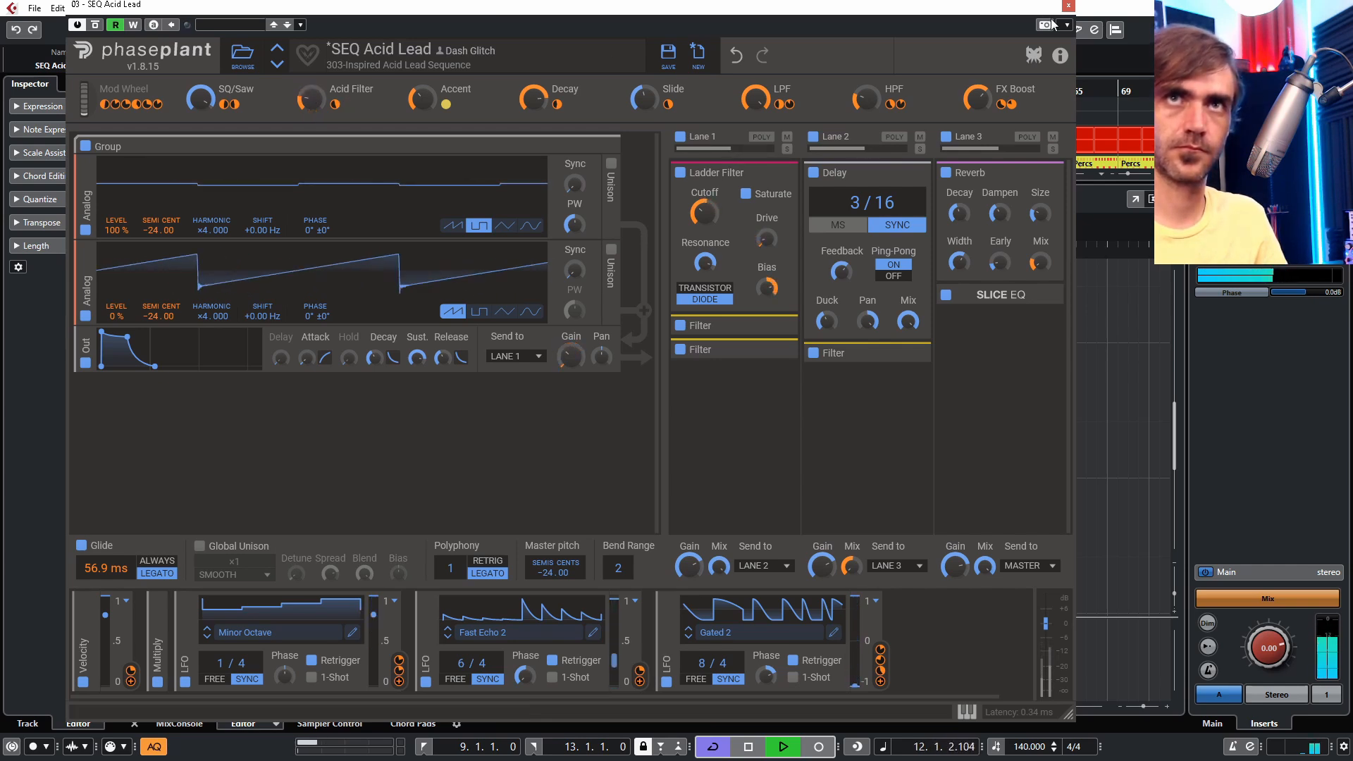
pyautogui.click(1069, 4)
pyautogui.press('space')
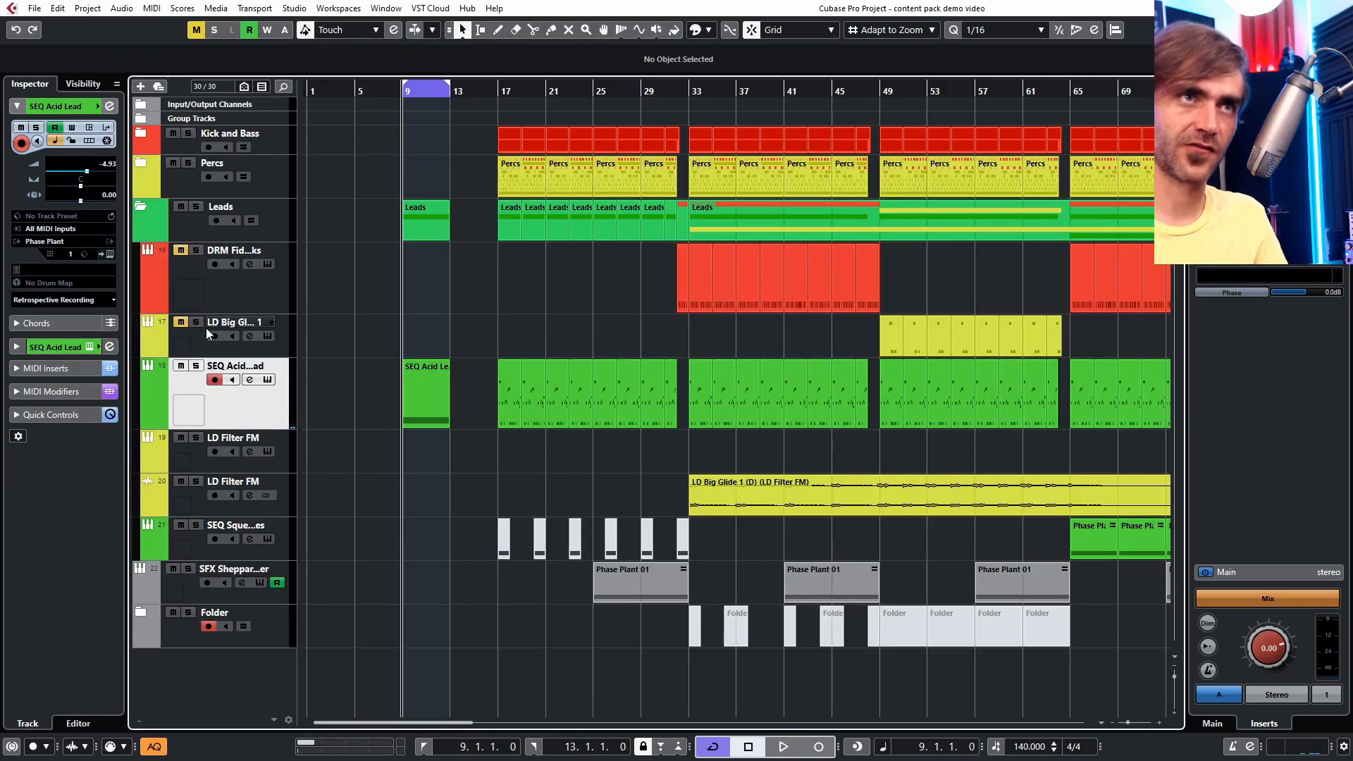
# - Open and close the SEQ Acid Lead's Phase Plant instrument window
pyautogui.click(109, 252)
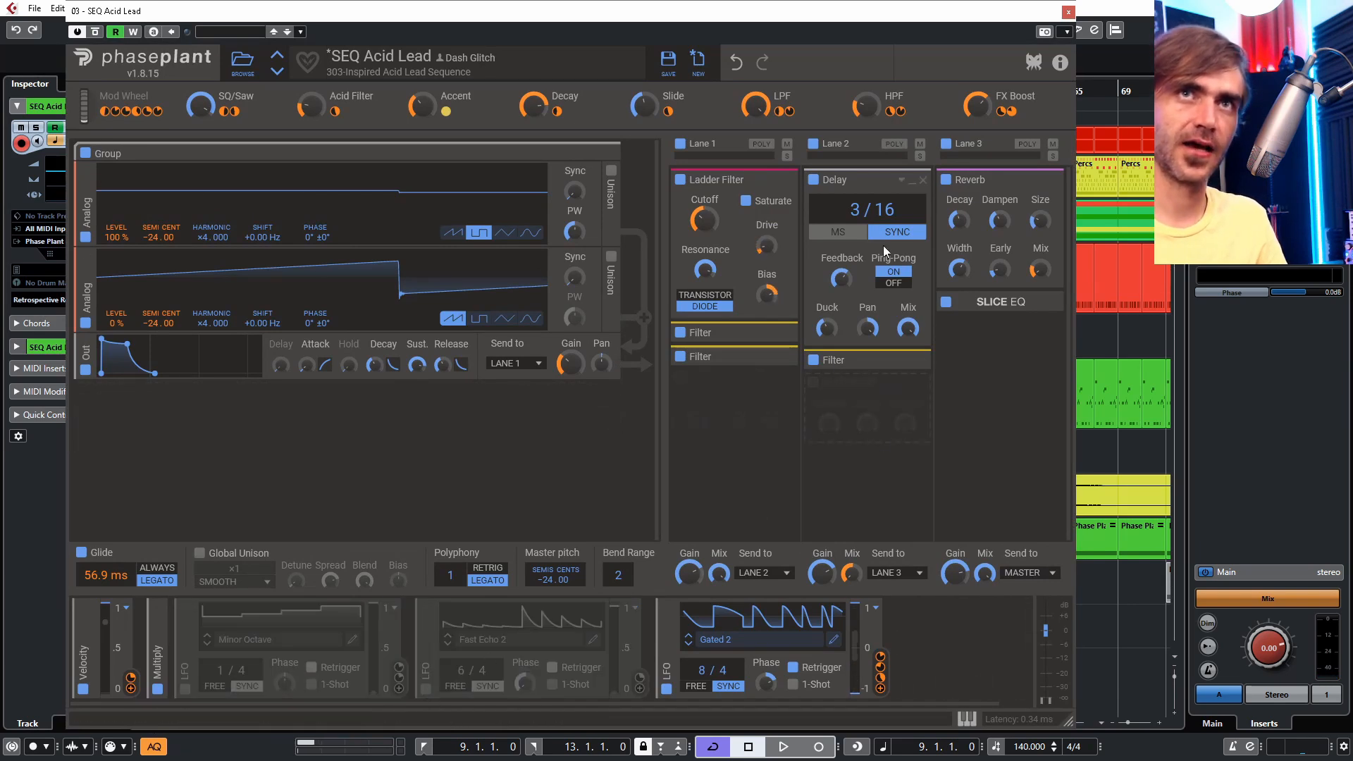
pyautogui.click(1069, 15)
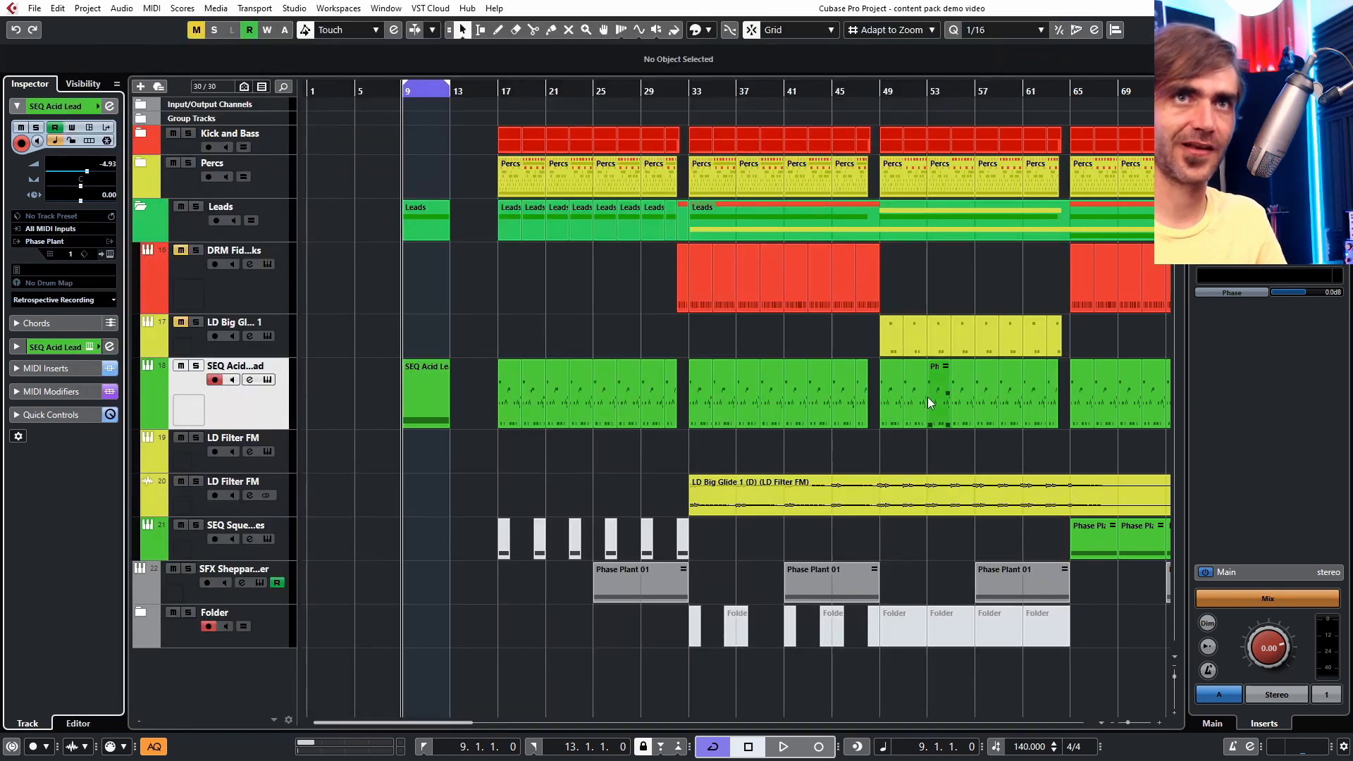
# - Set the locators to the SEQ Acid Lead parts from bar 17 to bar 25
pyautogui.moveTo(467, 475); pyautogui.dragTo(658, 416)
pyautogui.click(569, 452)
pyautogui.scroll(4, 508, 417)
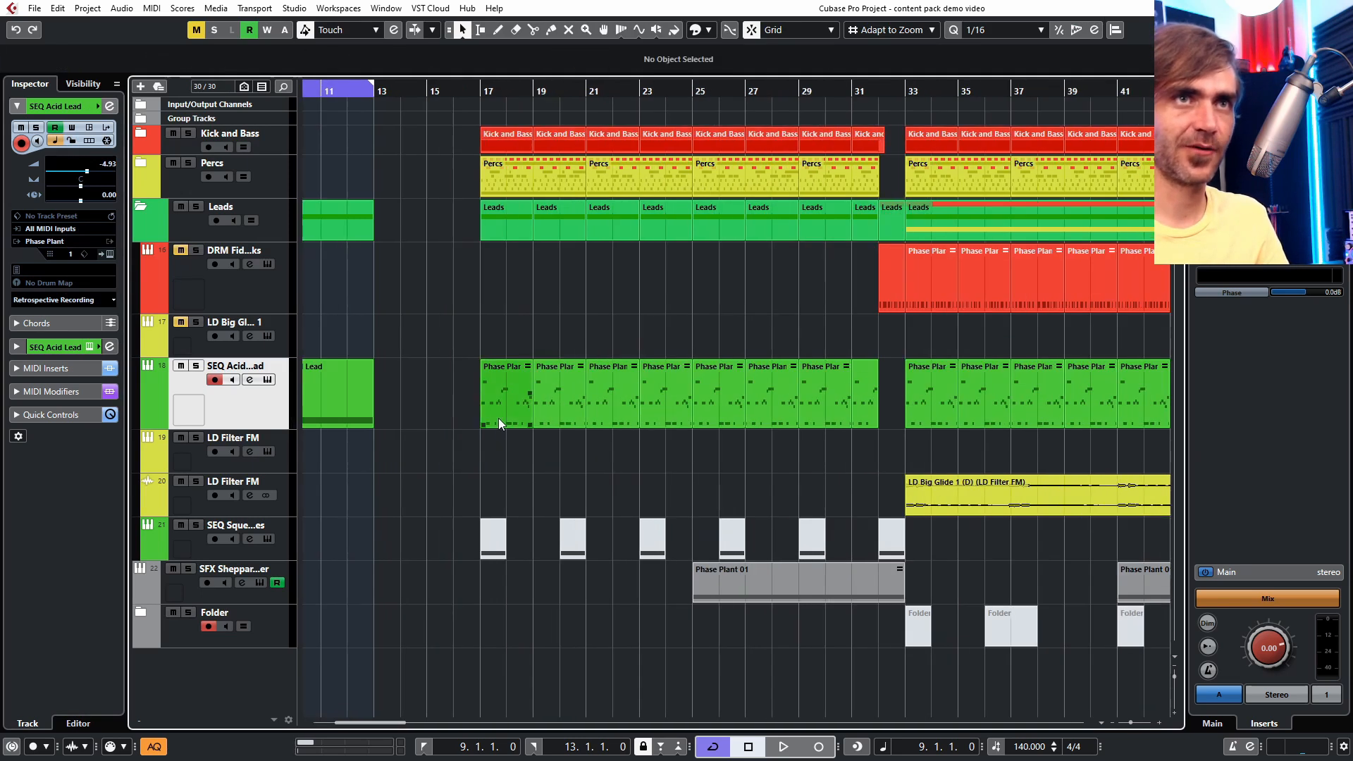
pyautogui.moveTo(505, 451); pyautogui.dragTo(734, 400)
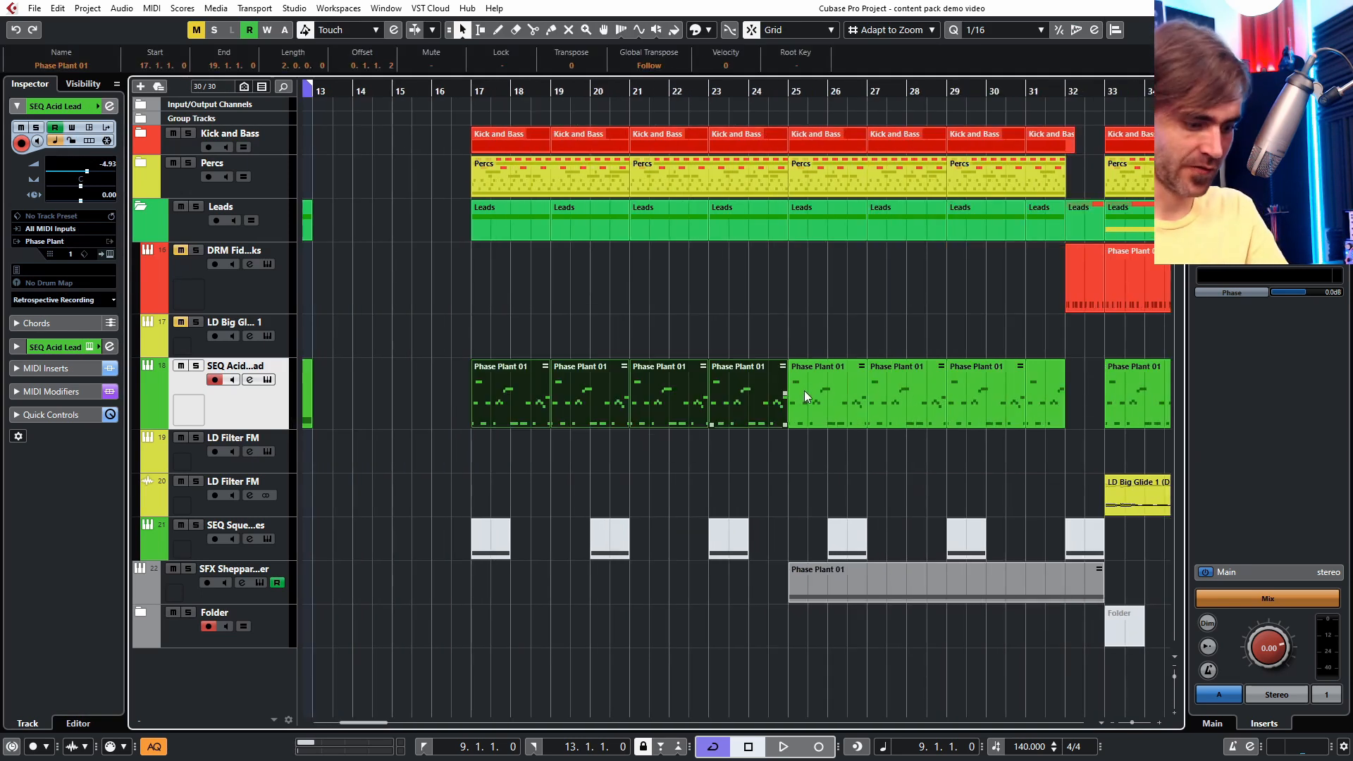
pyautogui.press('p')
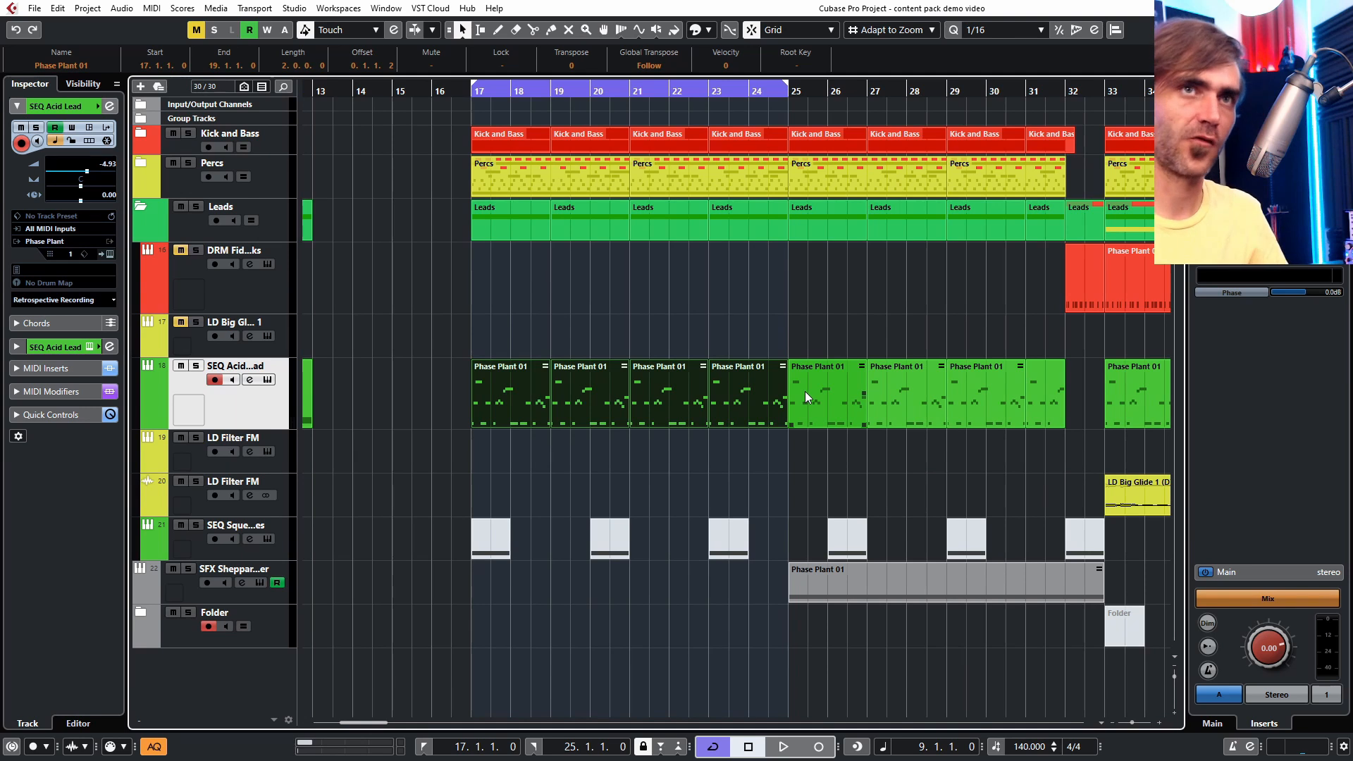
pyautogui.press('KP_1')
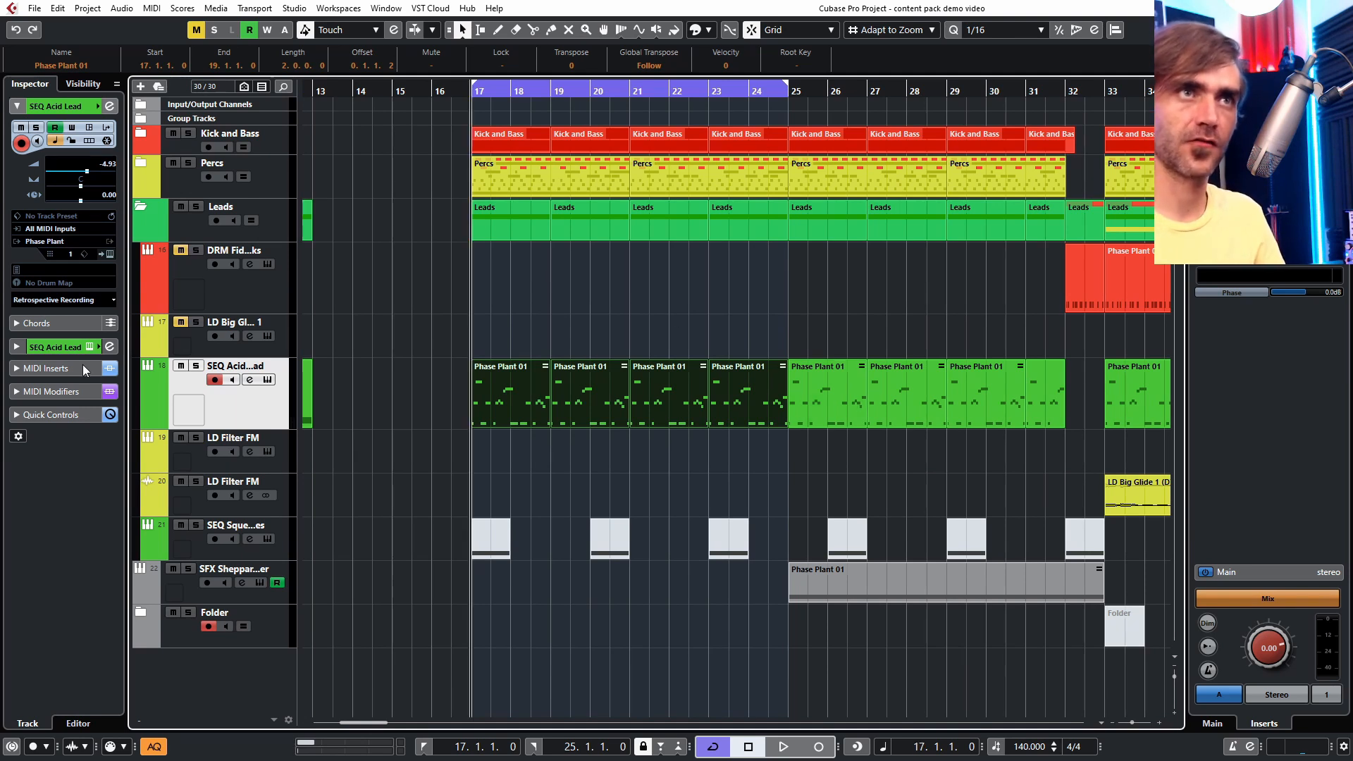
# - Solo the SEQ Acid Lead track and play the looped section
pyautogui.click(196, 366)
pyautogui.click(690, 515)
pyautogui.press('space')
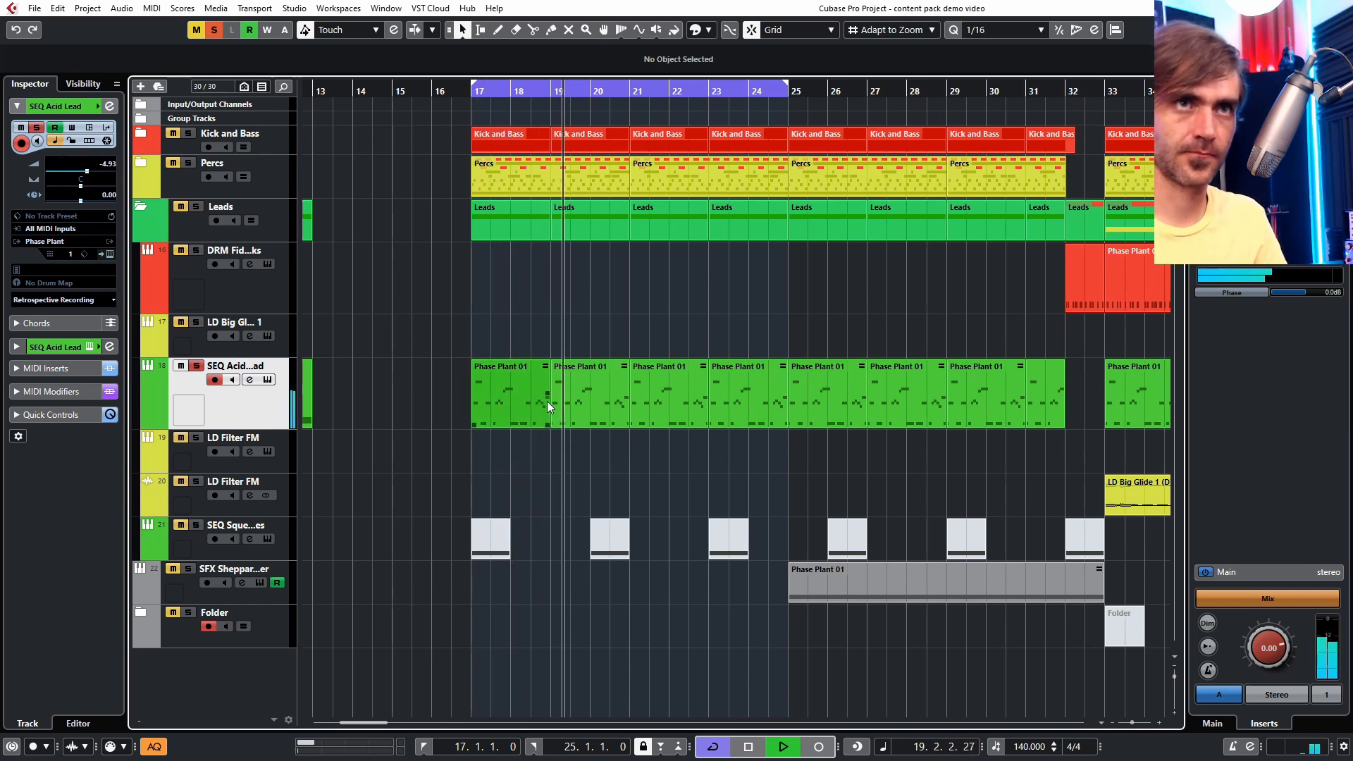
# - Inspect the bar 17 SEQ Acid Lead part's notes and its Phase Plant instrument
pyautogui.press('g')
pyautogui.press('g')
pyautogui.press('g')
pyautogui.press('h')
pyautogui.press('h')
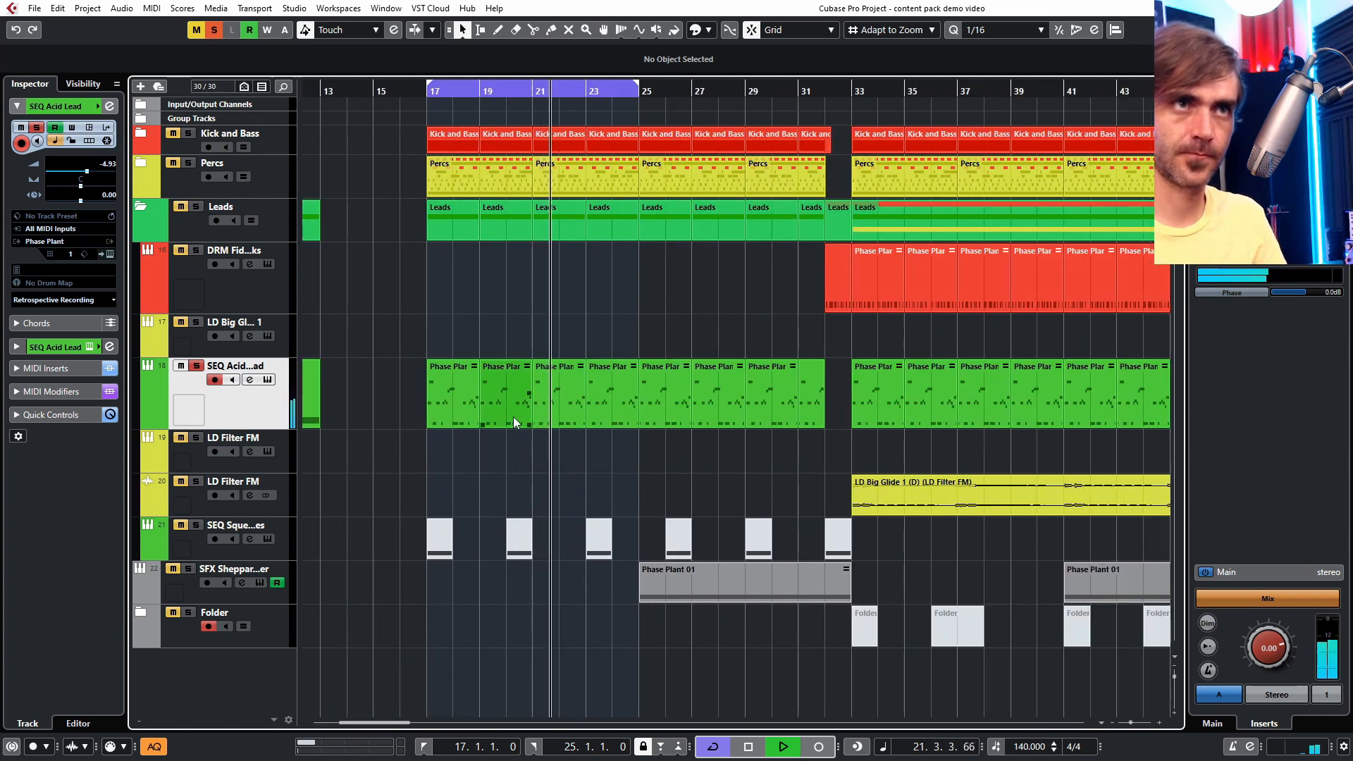
pyautogui.click(453, 409)
pyautogui.doubleClick(453, 409)
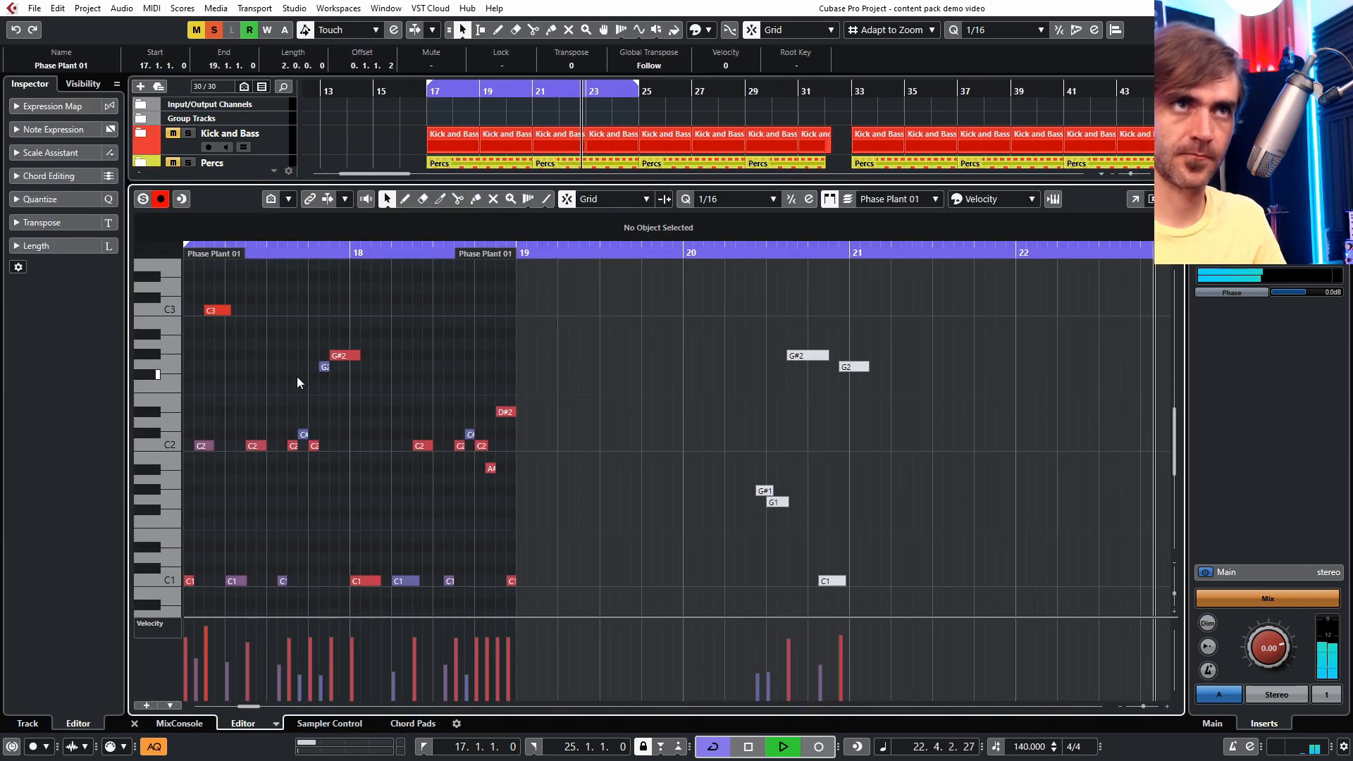
pyautogui.click(135, 724)
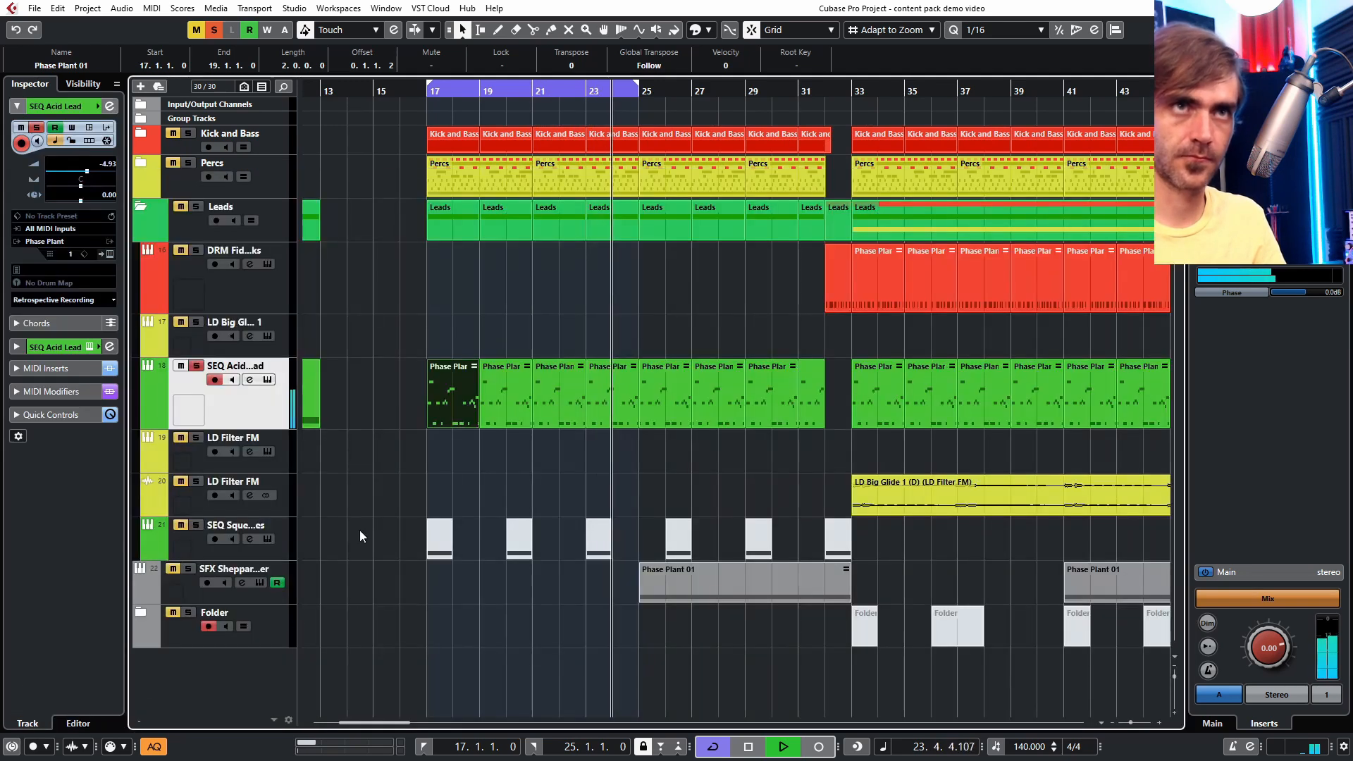
pyautogui.click(108, 255)
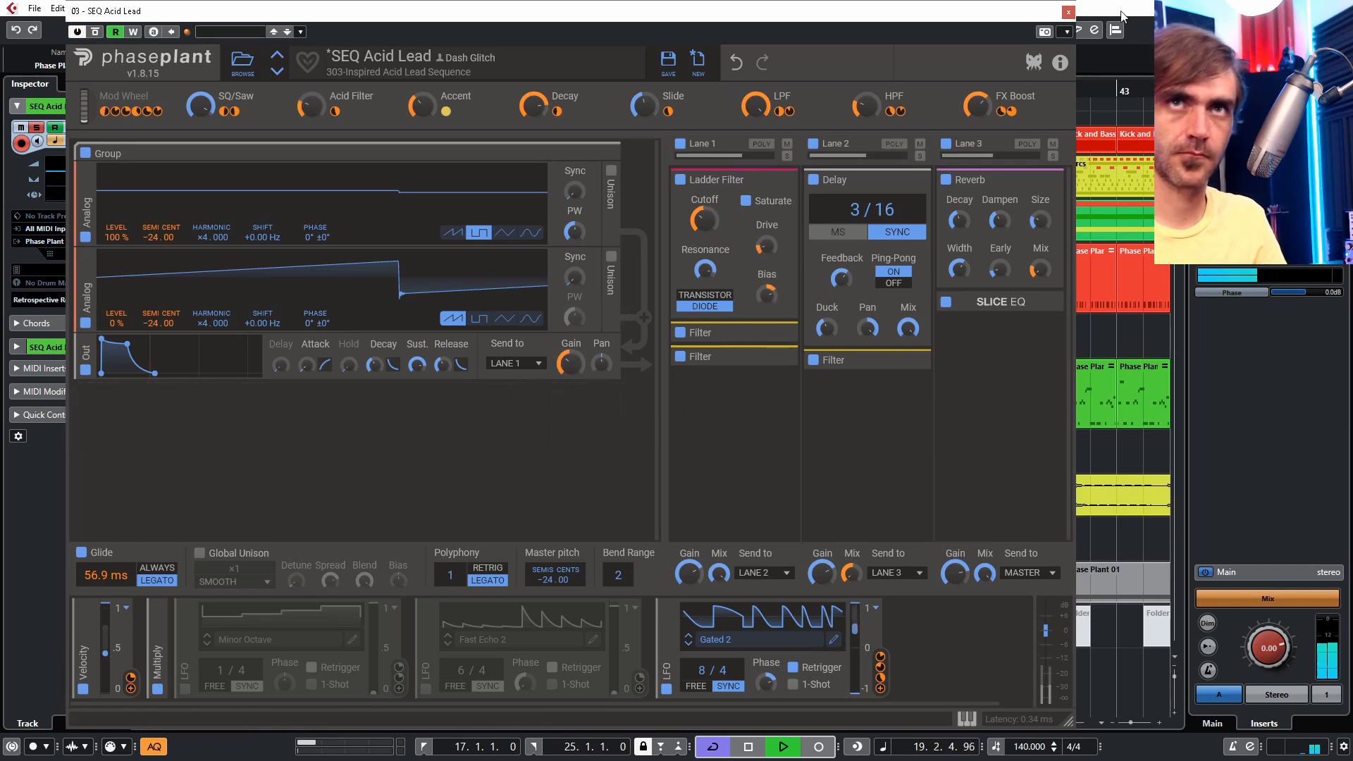
pyautogui.click(1069, 12)
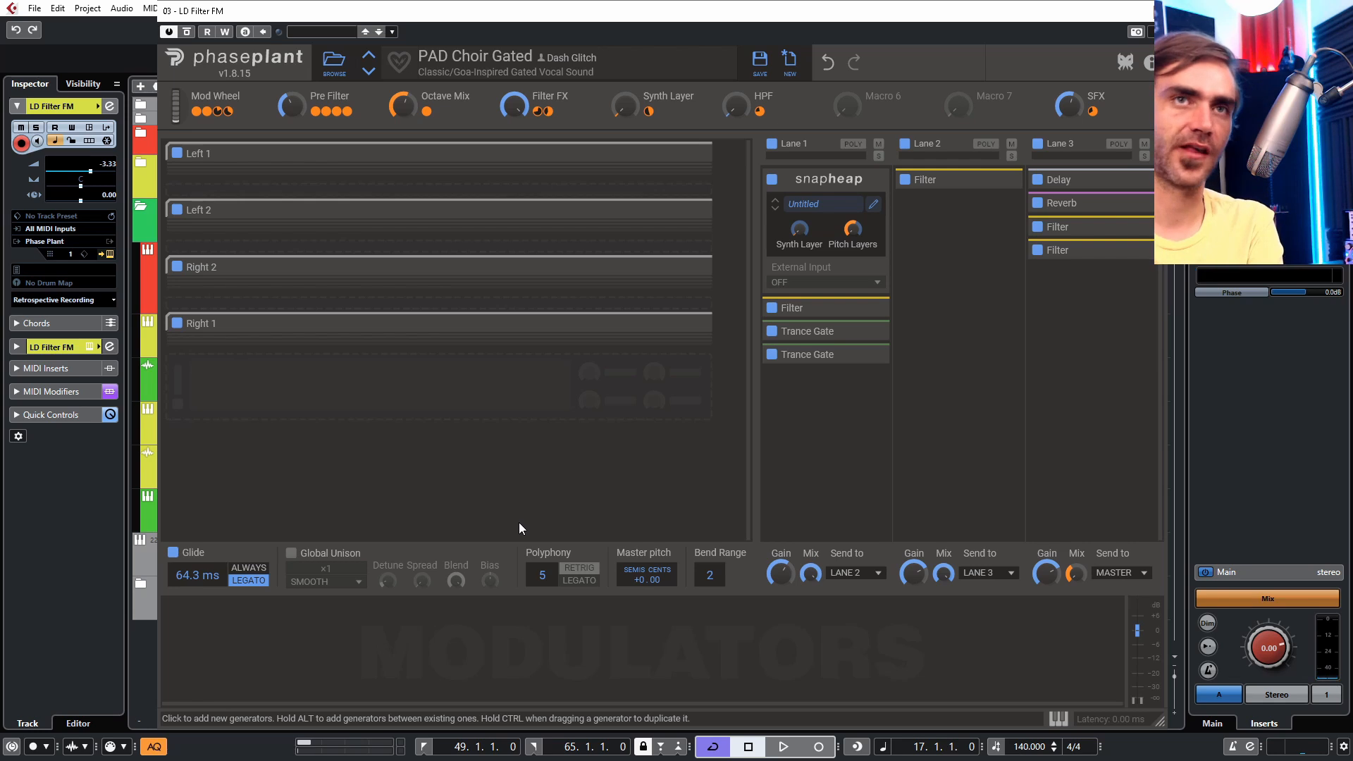
# - Bypass both Trance Gate effects in the PAD Choir Gated preset, re-enable them, and close the window
pyautogui.click(772, 331)
pyautogui.click(771, 355)
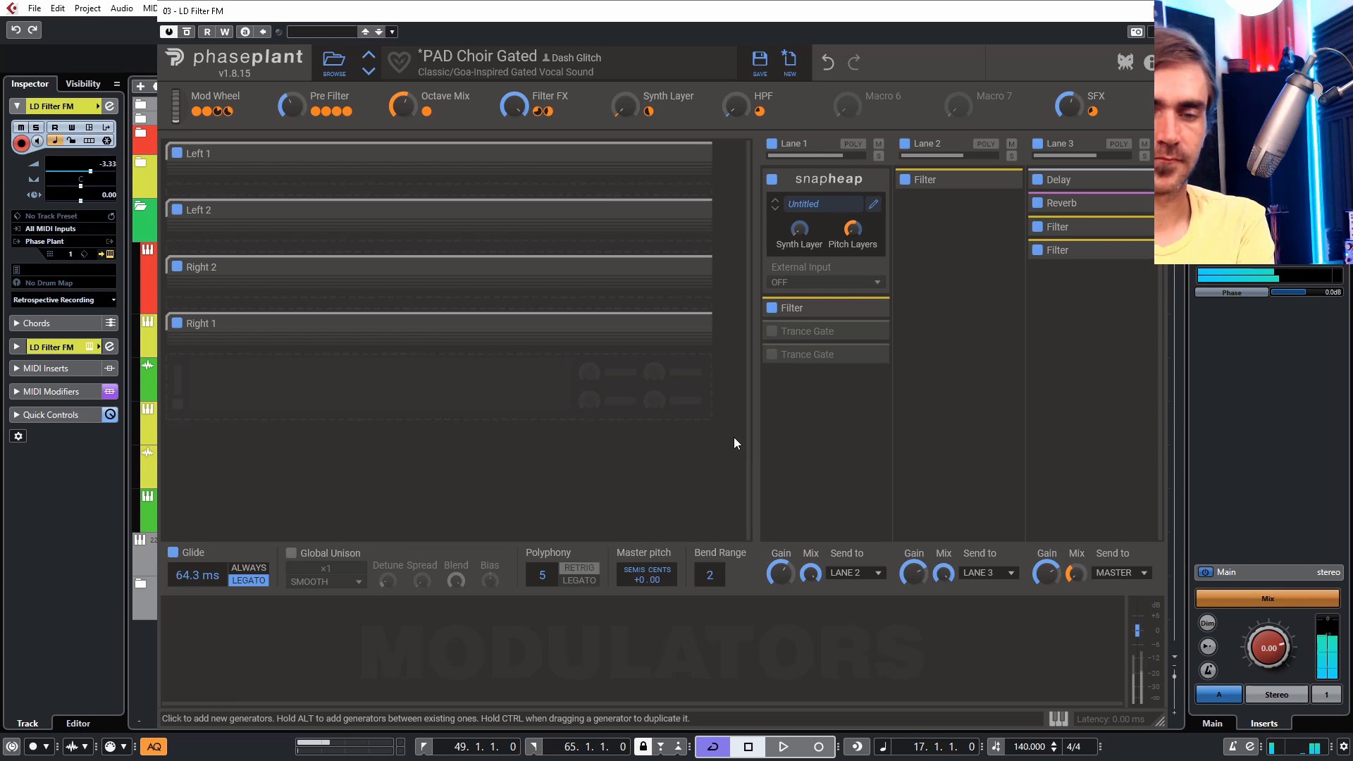
pyautogui.click(772, 331)
pyautogui.click(769, 358)
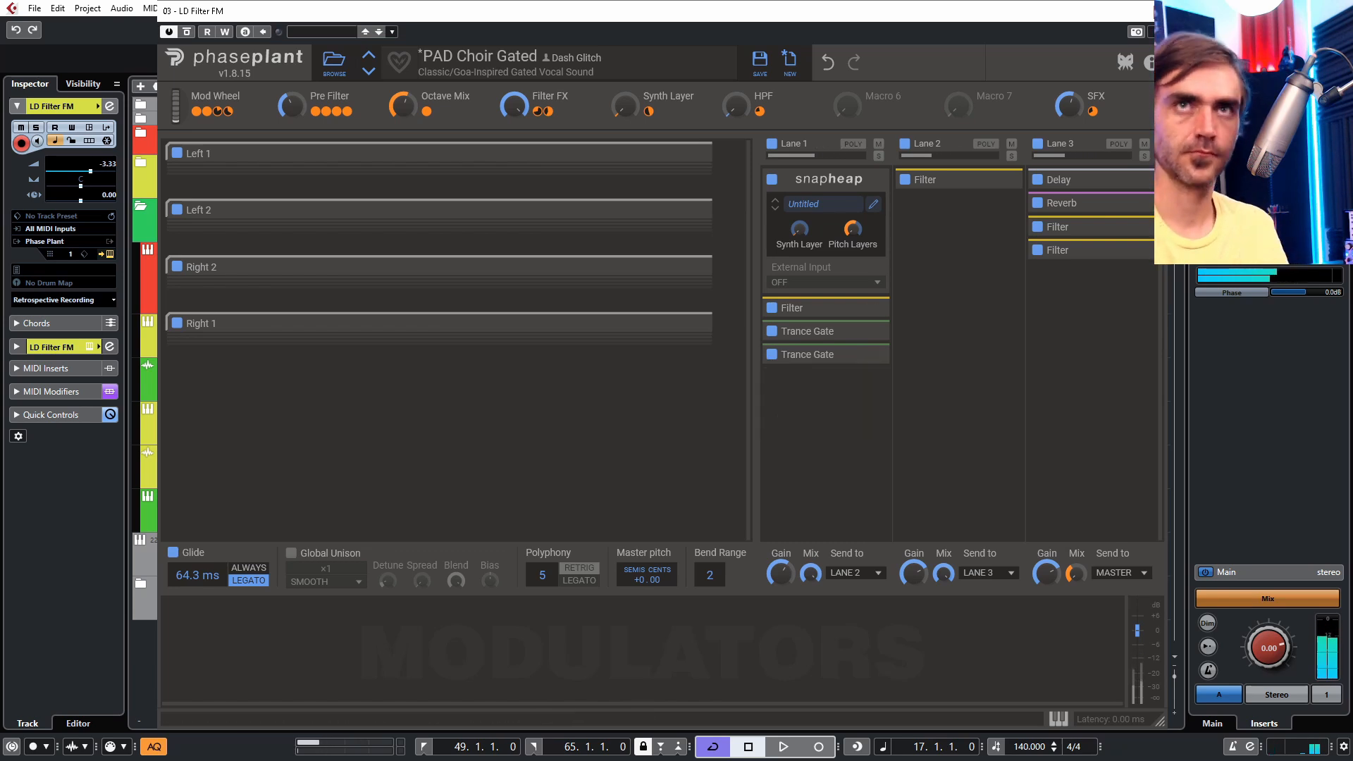
pyautogui.click(1159, 11)
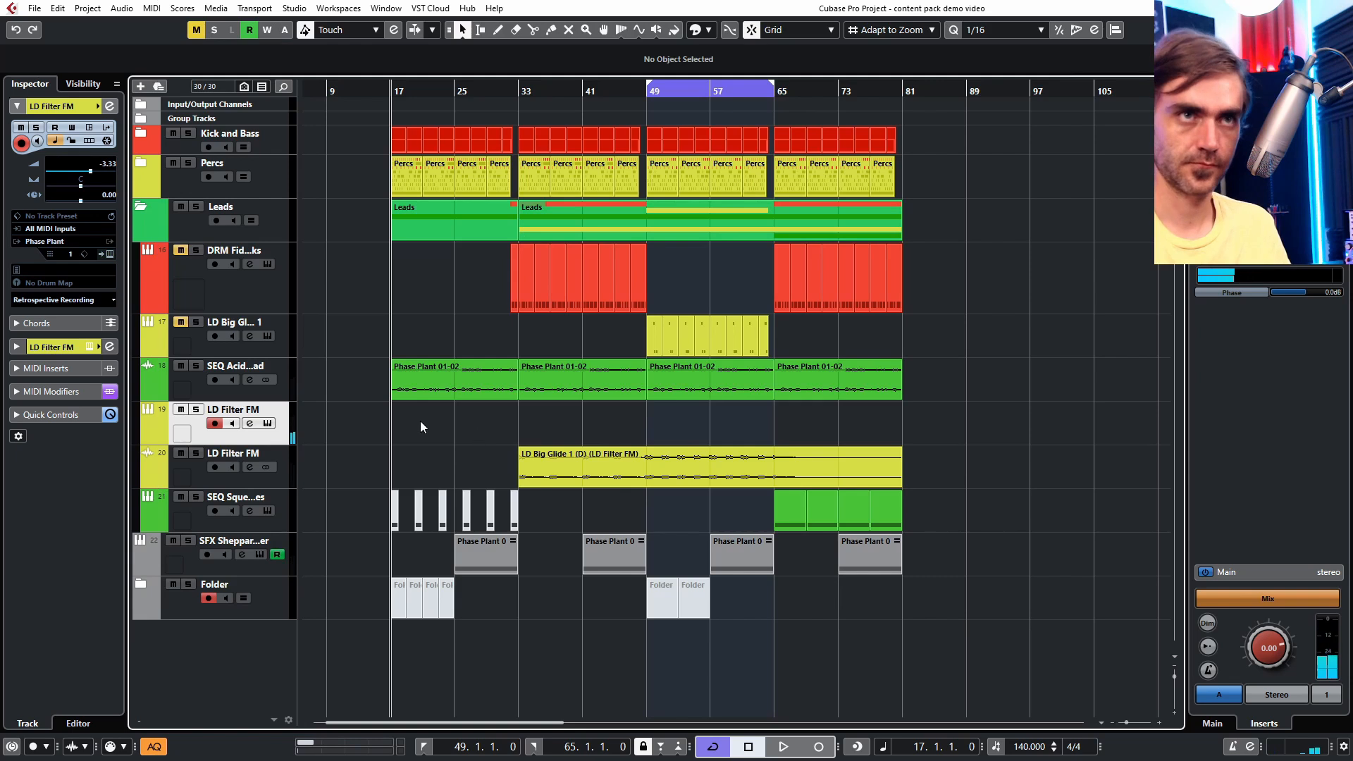
# - Lower the Synth Layer macro on the PAD Choir Gated preset and close the Phase Plant window
pyautogui.press('h')
pyautogui.press('h')
pyautogui.press('h')
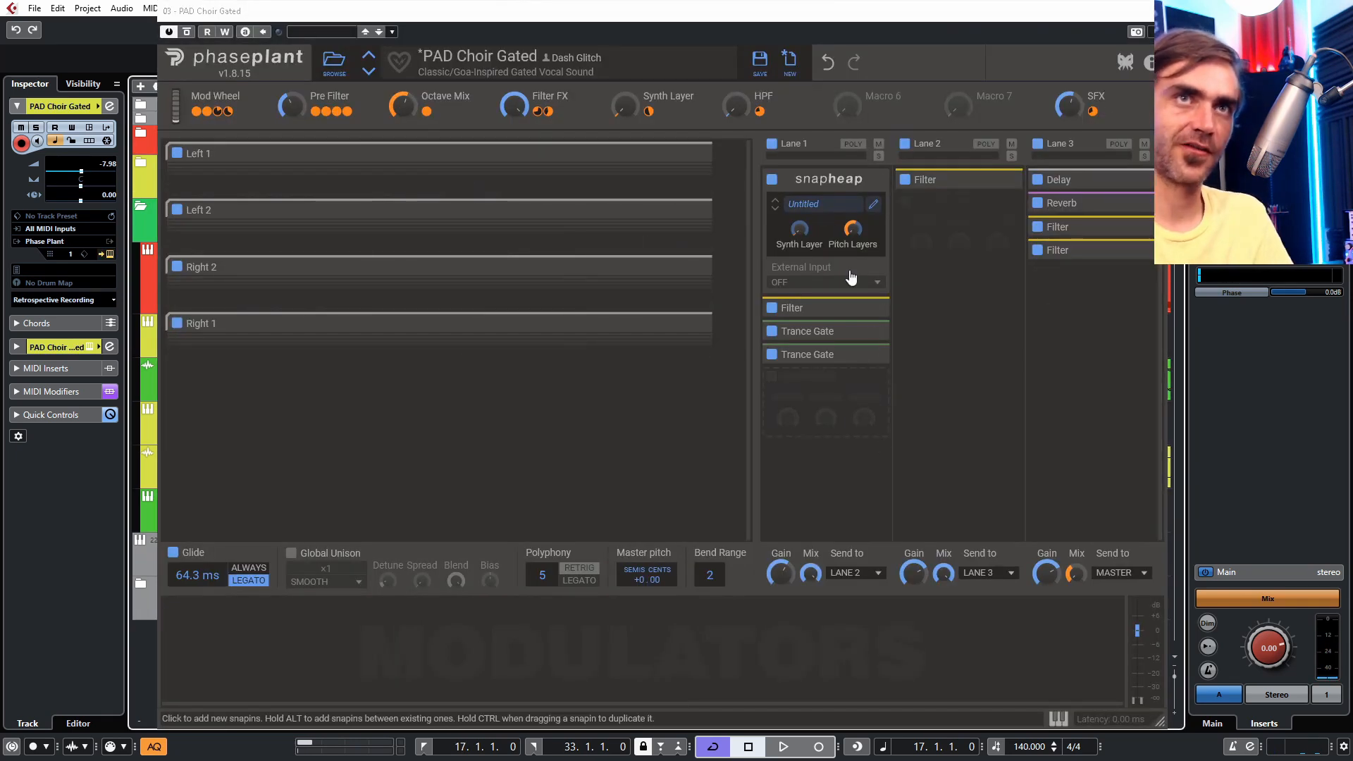
pyautogui.moveTo(625, 106)
pyautogui.mouseDown()
pyautogui.moveTo(625, 87)
pyautogui.moveTo(625, 124)
pyautogui.mouseUp()
pyautogui.moveTo(735, 106); pyautogui.dragTo(734, 106)
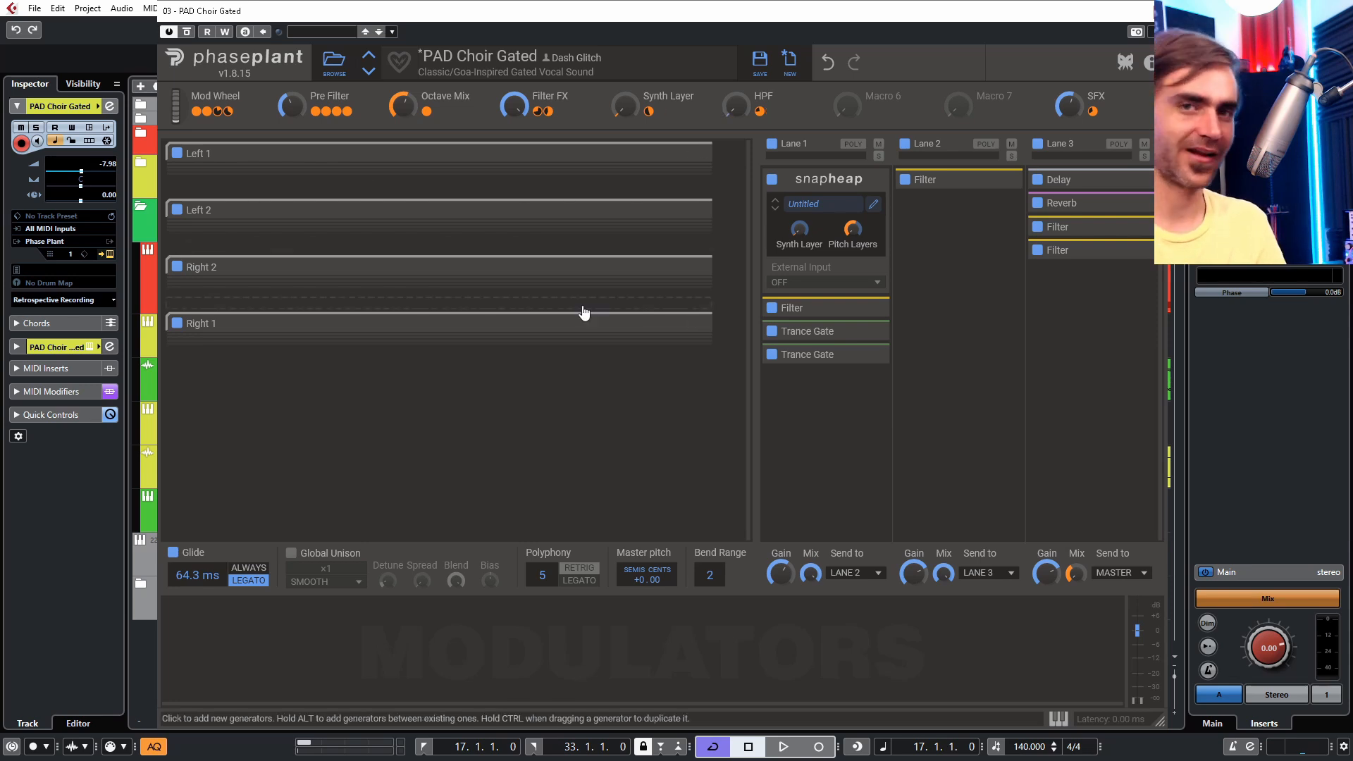
pyautogui.click(1157, 11)
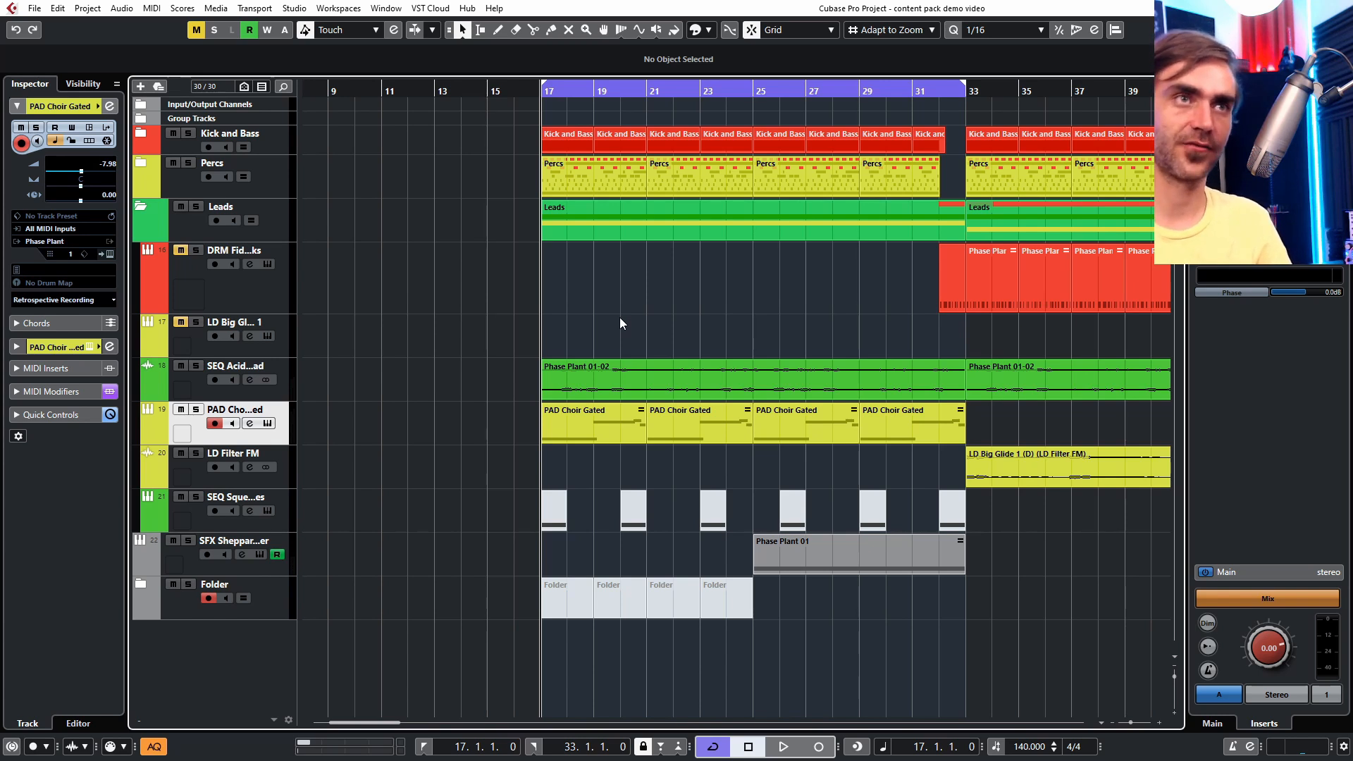
# - Play the arrangement and view the PAD Choir Gated track's automation lanes
pyautogui.press('space')
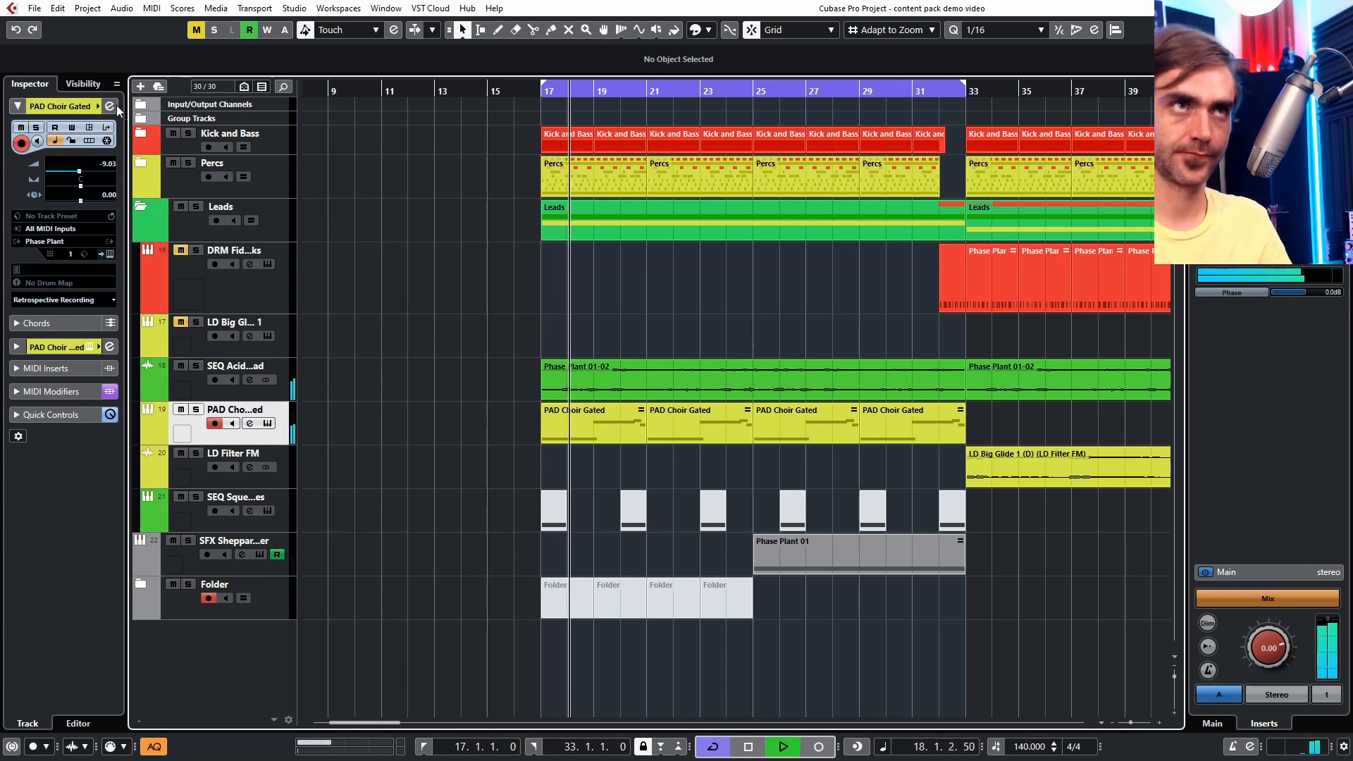
pyautogui.click(250, 423)
pyautogui.click(1086, 216)
pyautogui.scroll(-2, 418, 395)
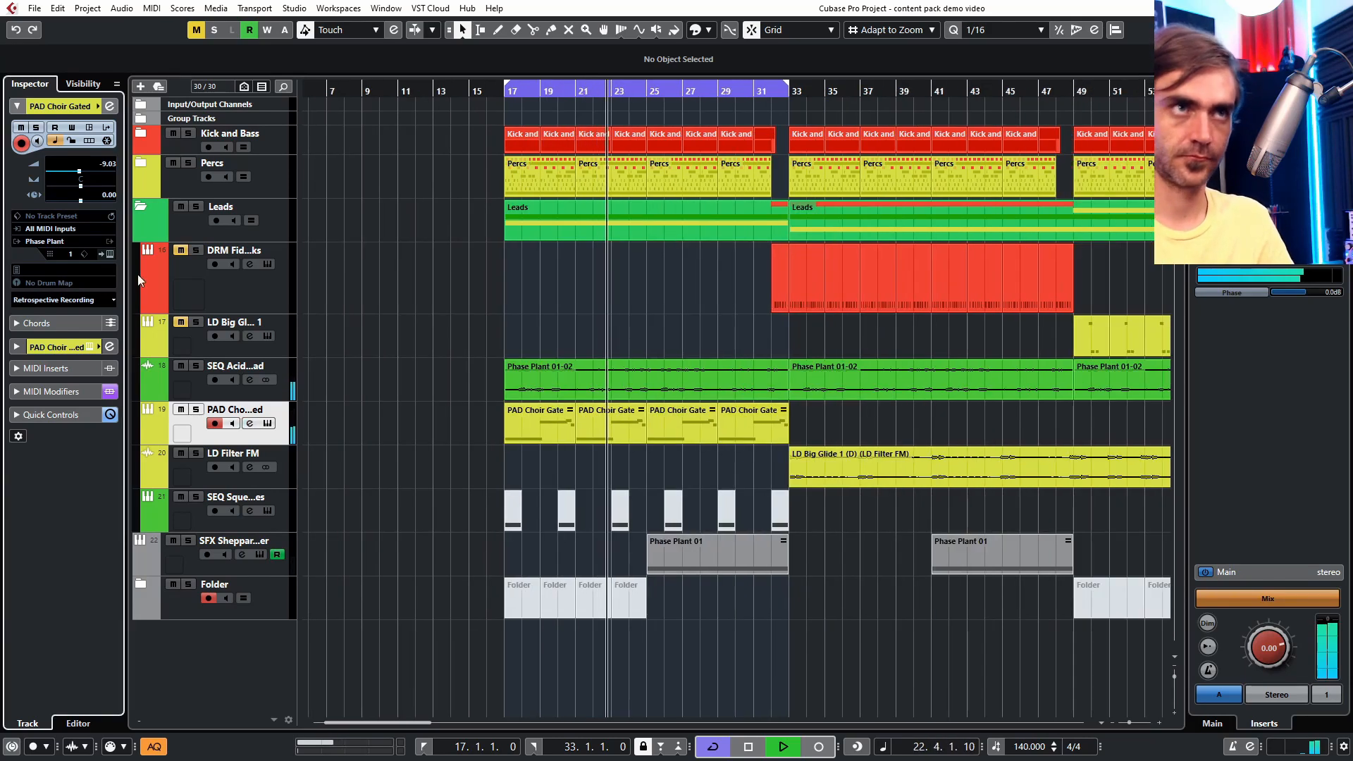
pyautogui.click(267, 424)
pyautogui.moveTo(737, 106); pyautogui.dragTo(737, 56)
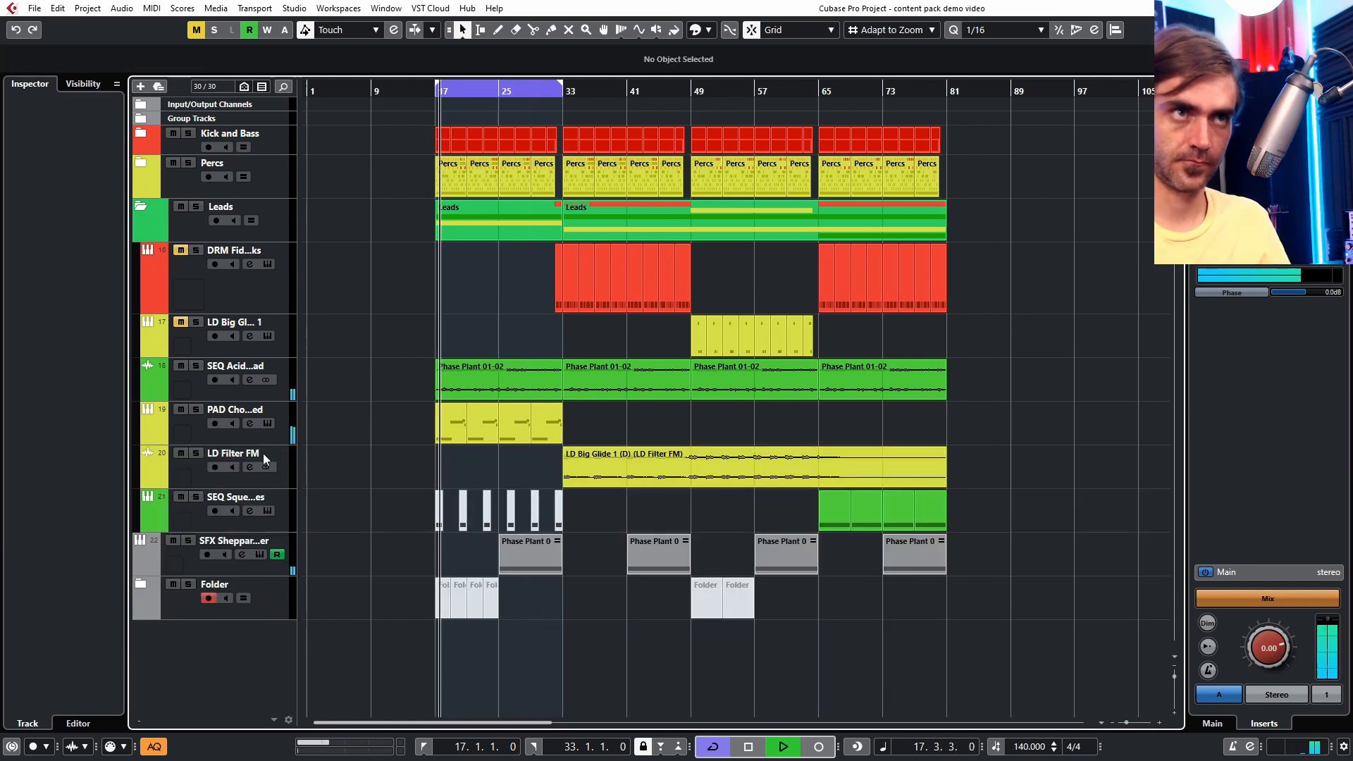
pyautogui.press('h')
pyautogui.press('h')
pyautogui.press('h')
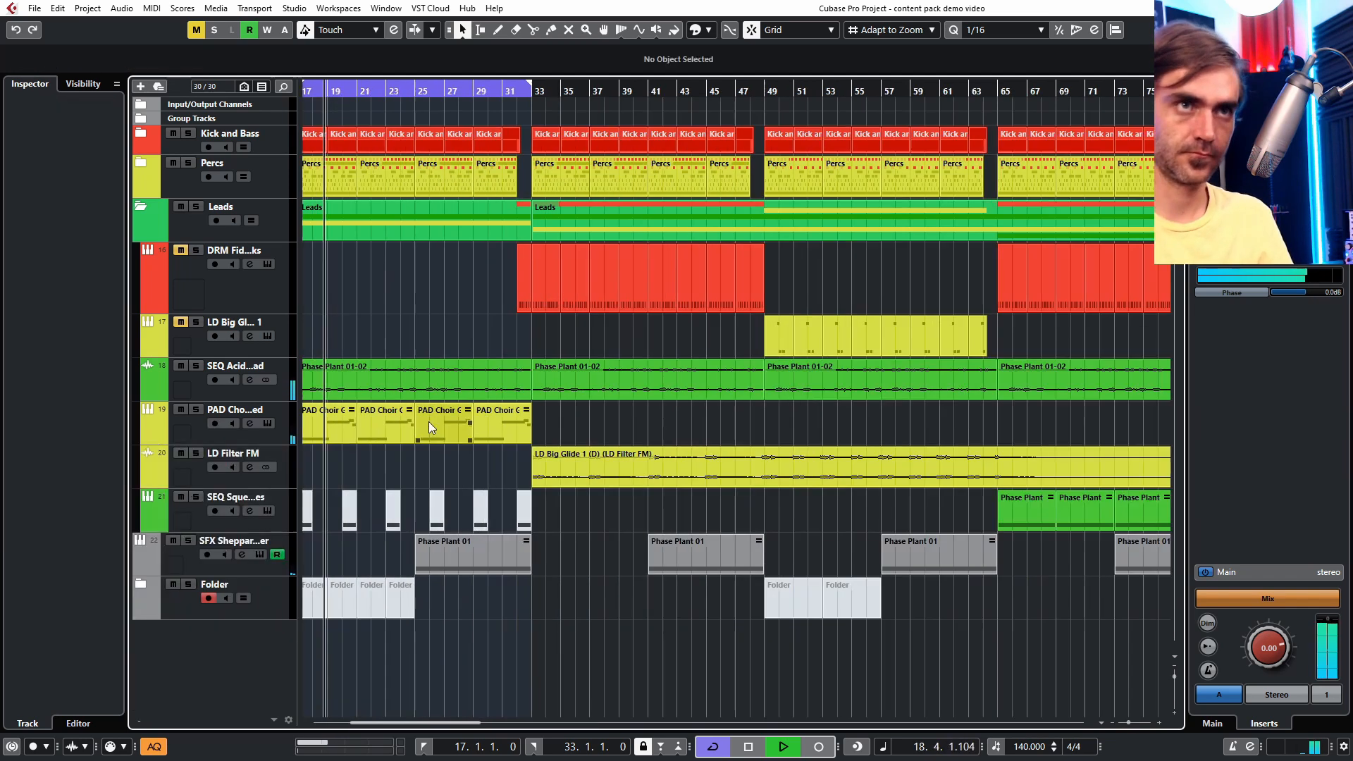
# - Set the cycle range to bars 33 through 49
pyautogui.hscroll(3, 212, 246)
pyautogui.moveTo(491, 85); pyautogui.dragTo(724, 84)
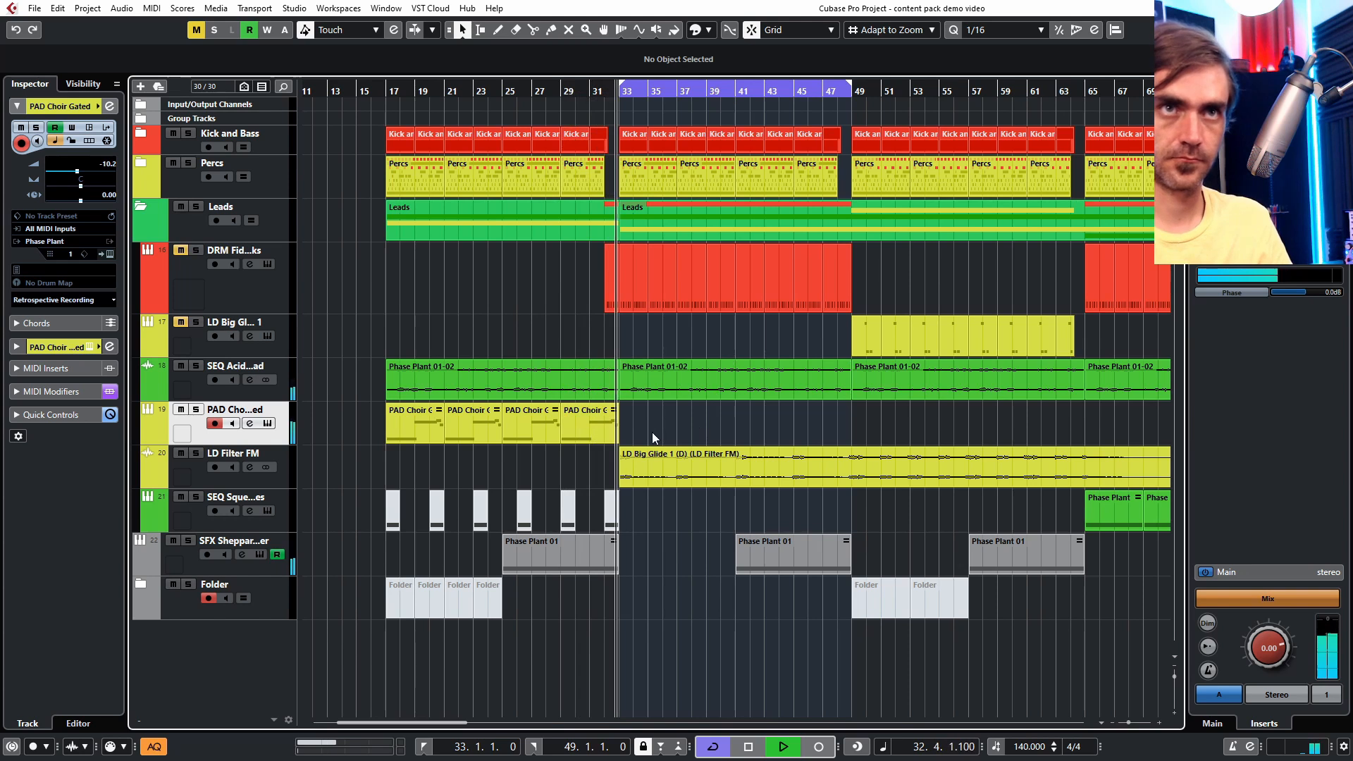
# - Select the PAD Choir Gated parts and render them in place to audio
pyautogui.moveTo(427, 413); pyautogui.dragTo(366, 430)
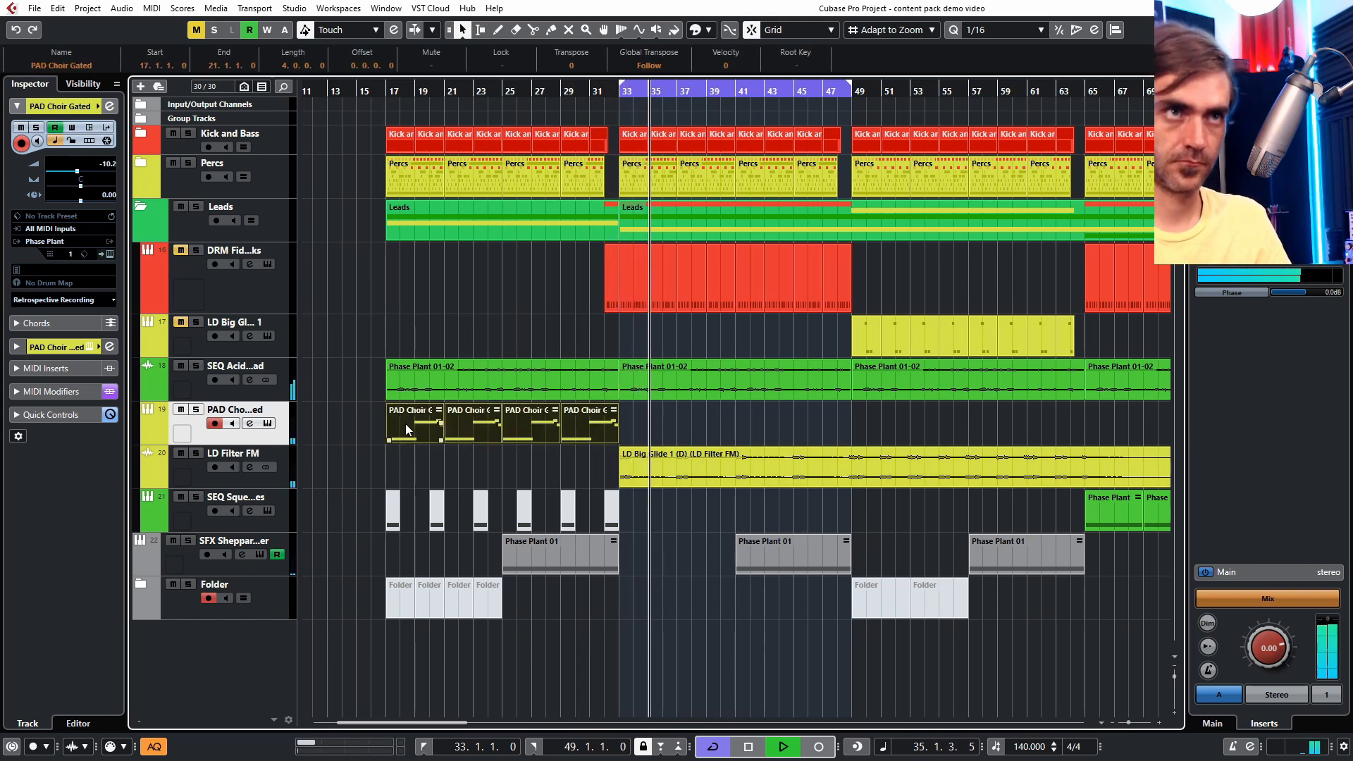
pyautogui.rightClick(406, 427)
pyautogui.moveTo(508, 536)
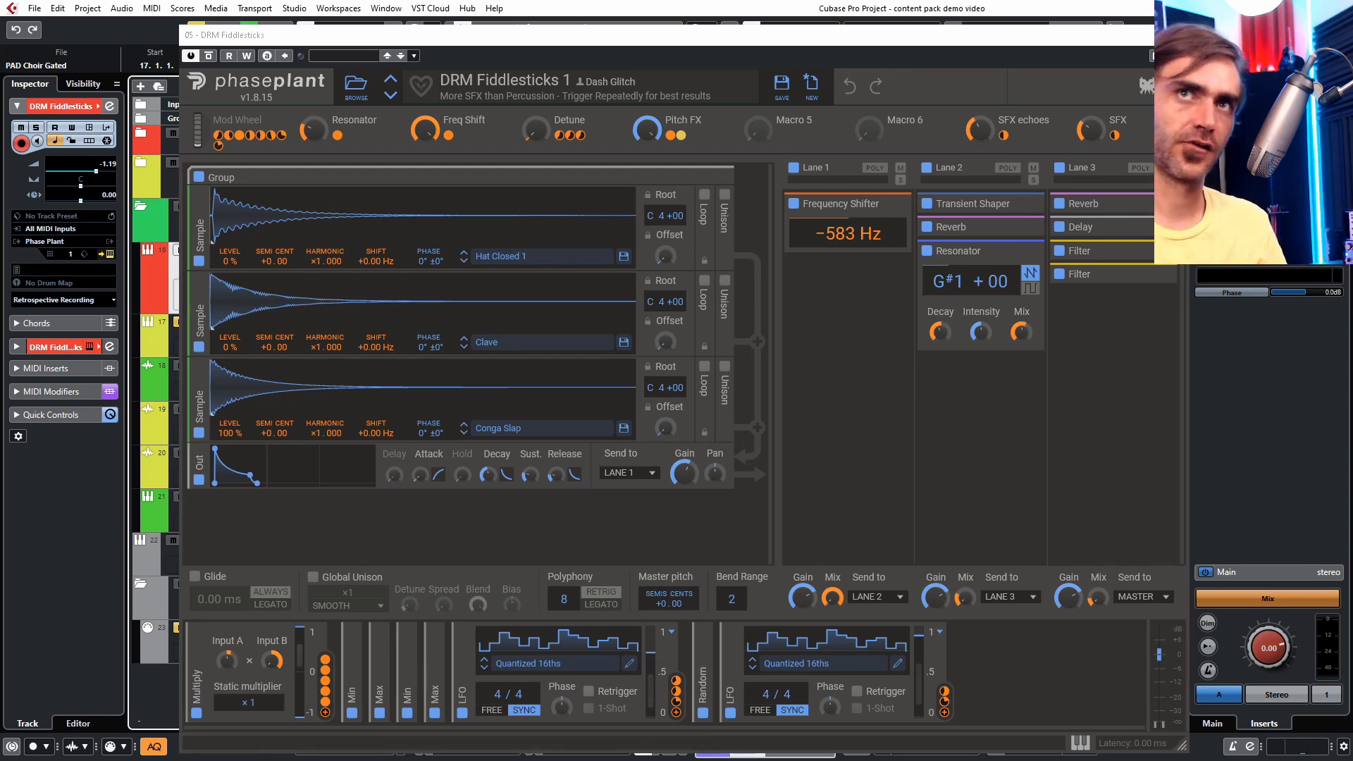
# - Close the DRM Fiddlesticks Phase Plant window and render its bar 33–49 parts in place to audio
pyautogui.click(1174, 34)
pyautogui.click(502, 309)
pyautogui.moveTo(505, 304); pyautogui.dragTo(1052, 286)
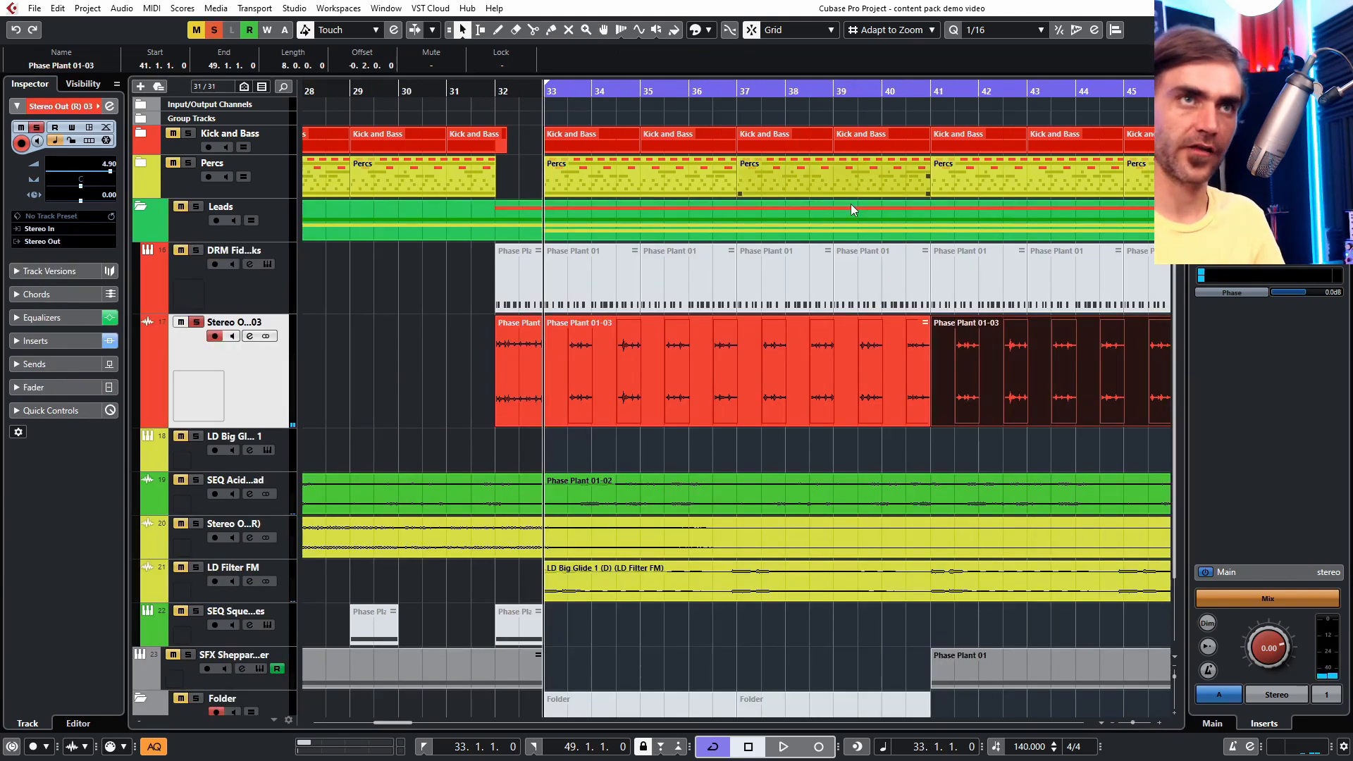
pyautogui.click(637, 398)
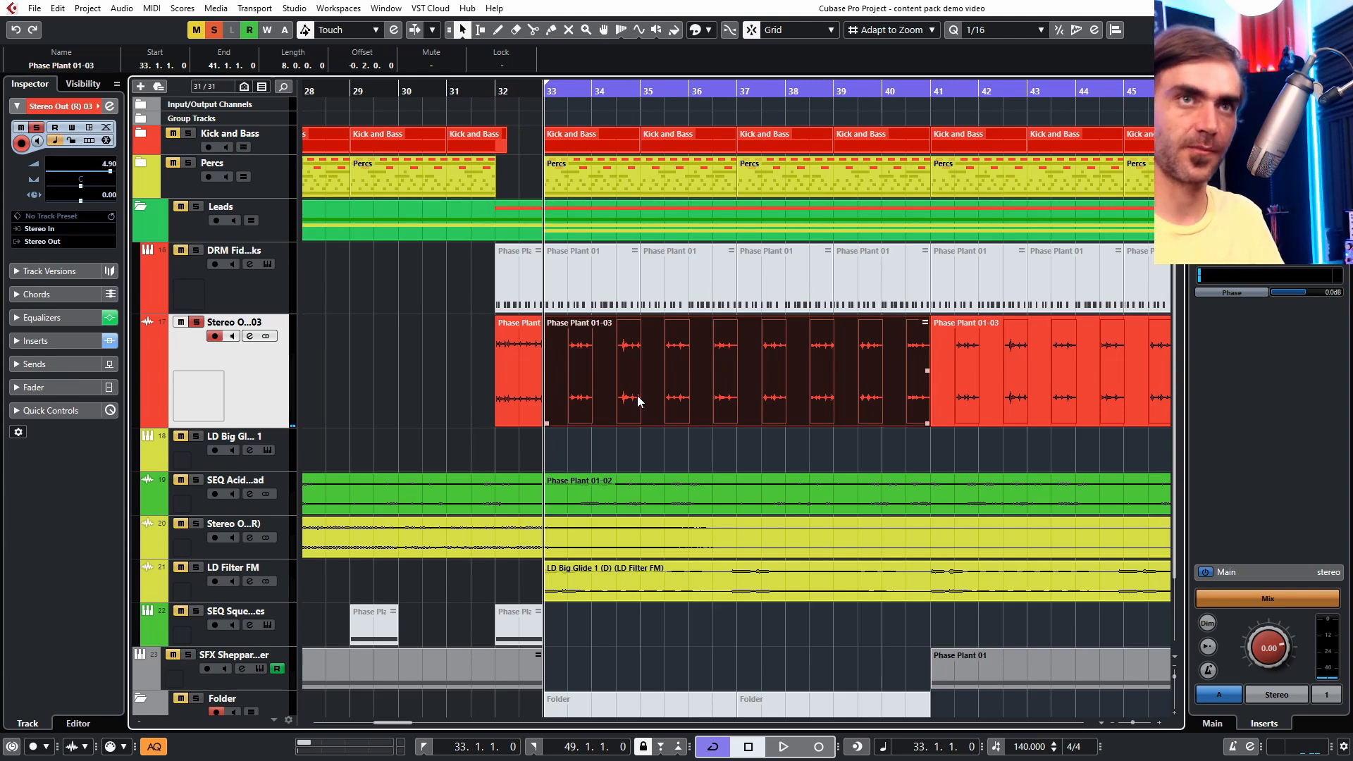
# - Zoom out the arrangement and play from bar 29
pyautogui.press('g')
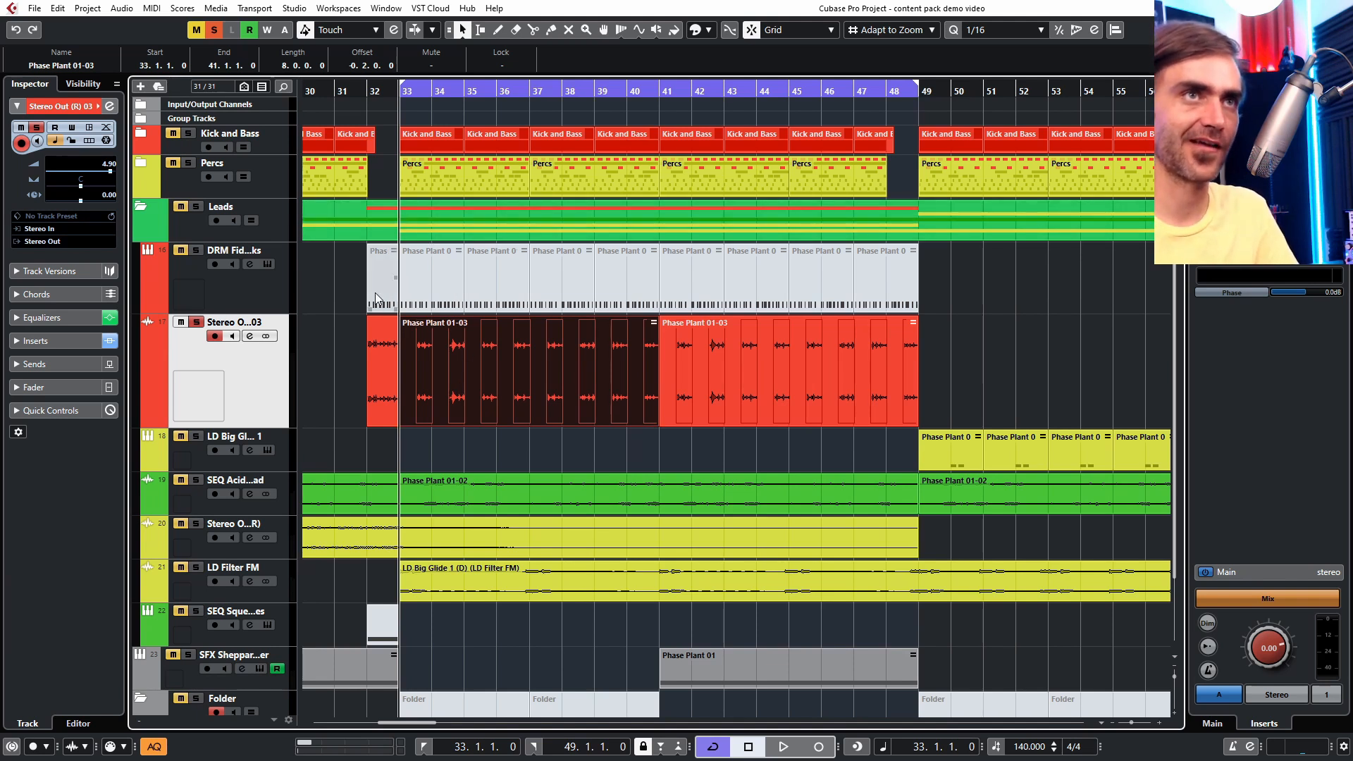
pyautogui.press('g')
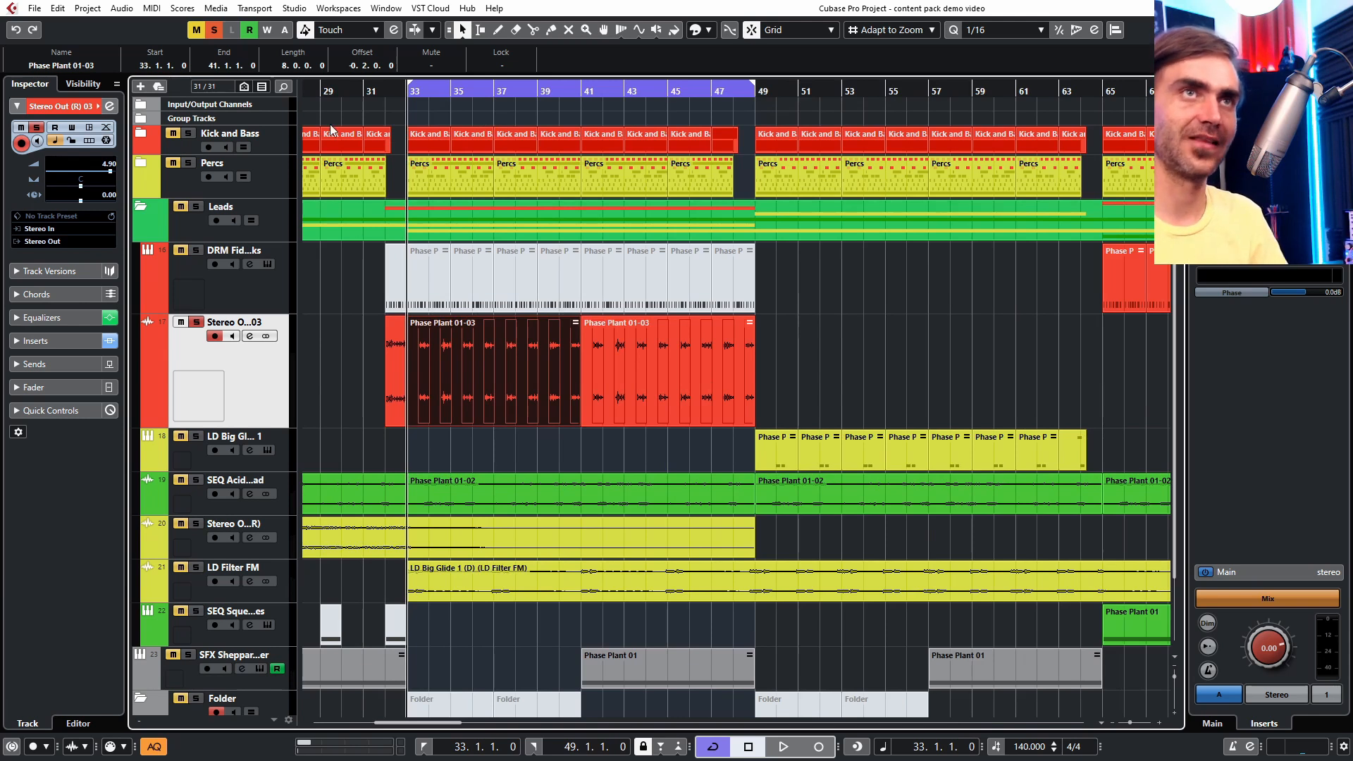
pyautogui.click(327, 95)
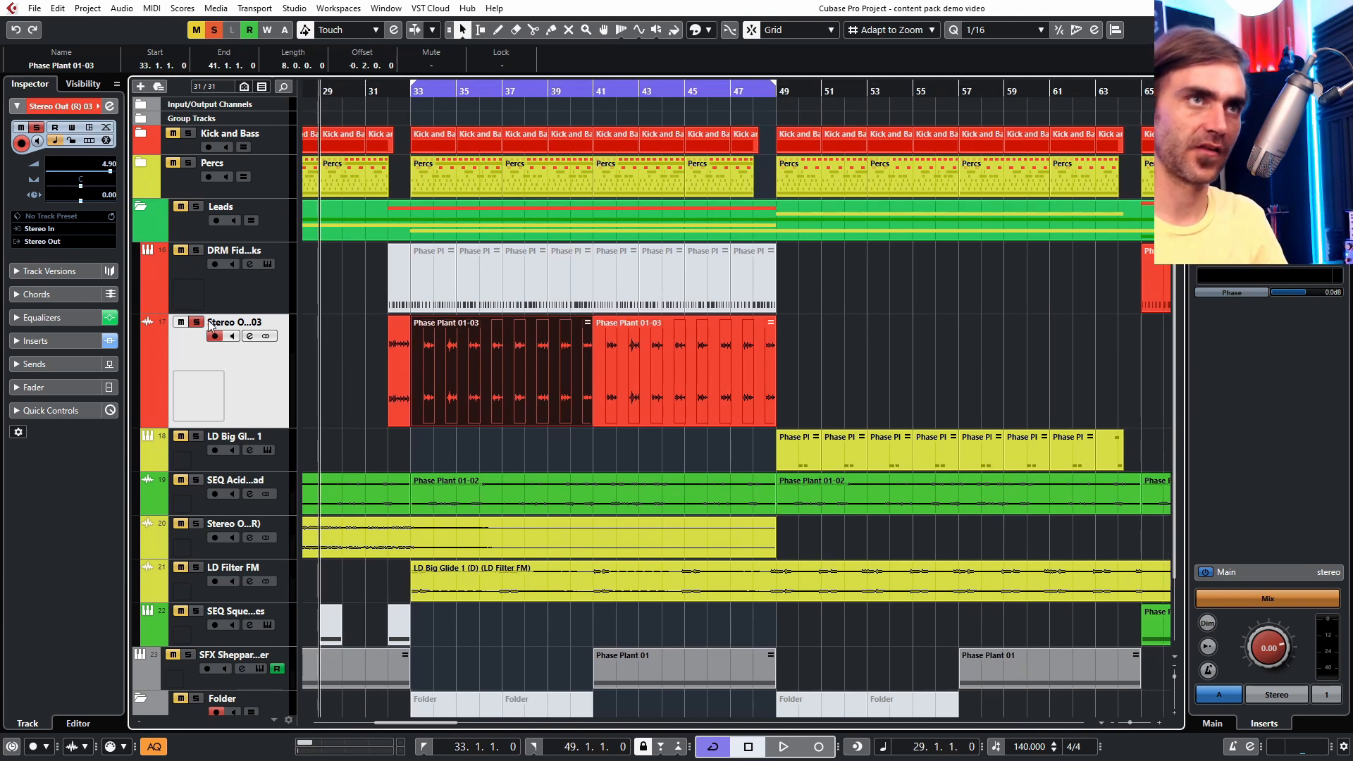
pyautogui.press('space')
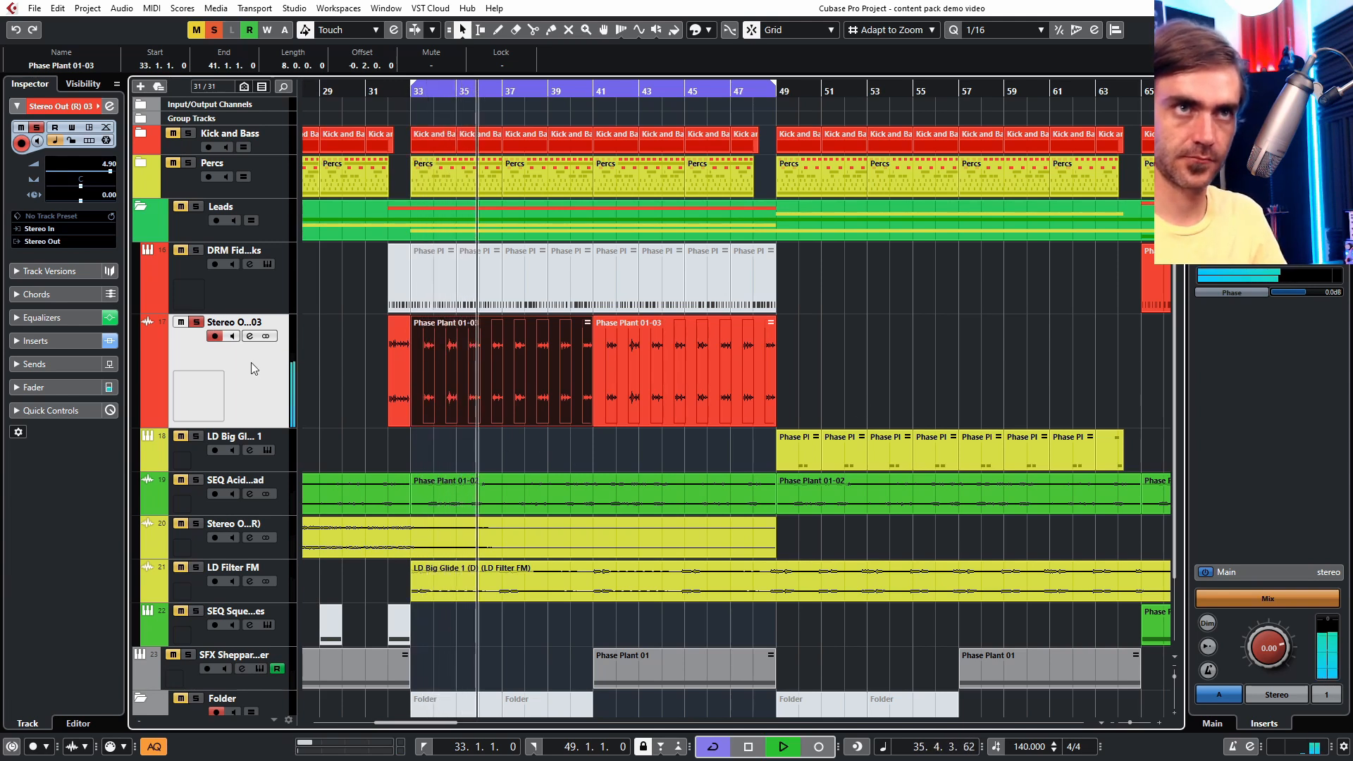
# - Toggle solo on the rendered Stereo Out 03 track and lower its volume to 3.65 dB
pyautogui.click(196, 323)
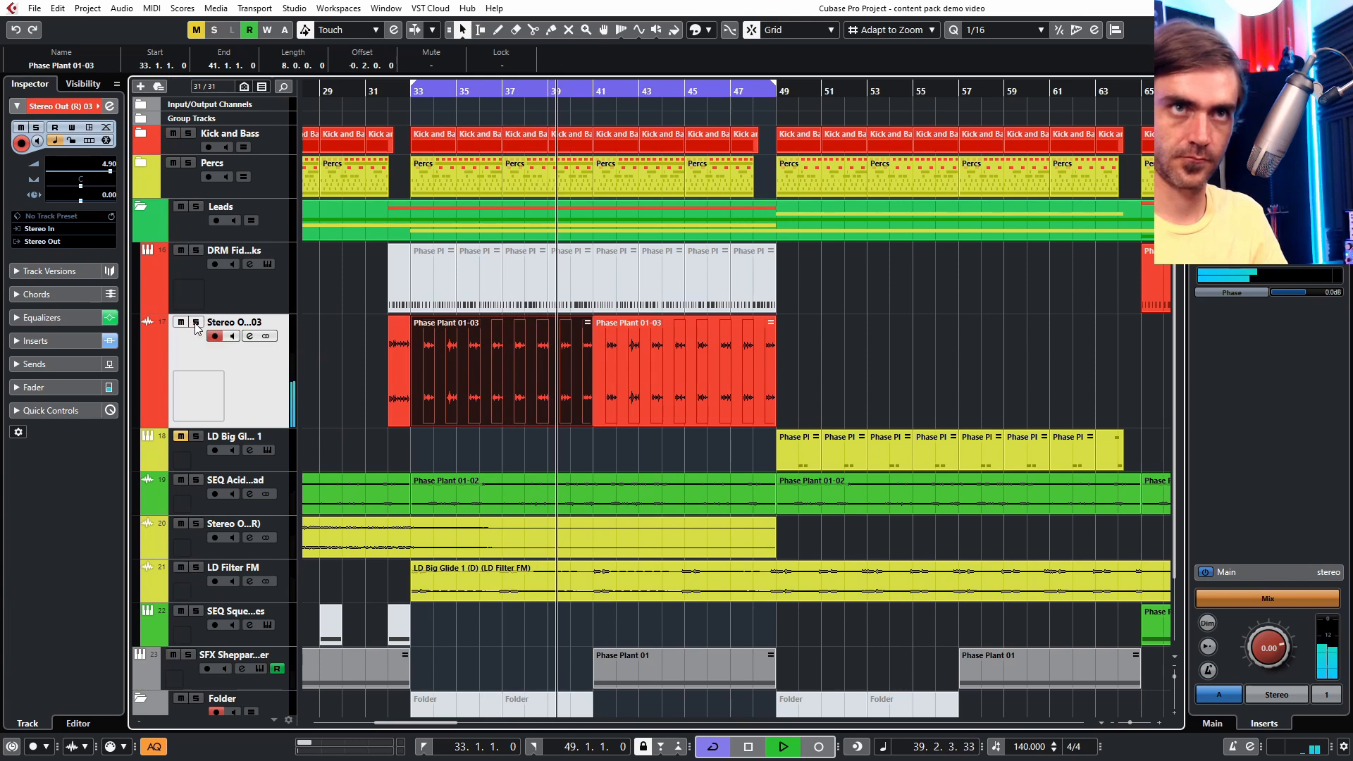
pyautogui.scroll(-2, 905, 381)
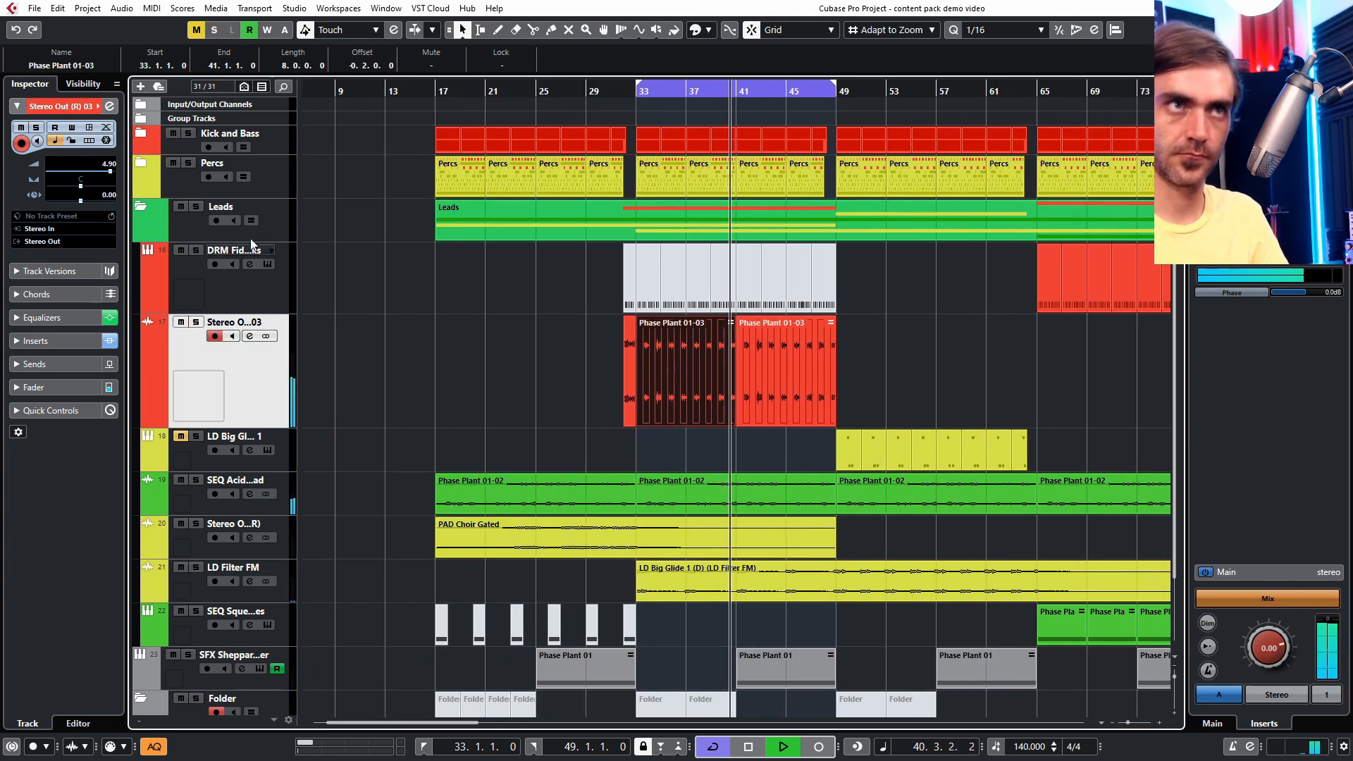
pyautogui.moveTo(113, 169); pyautogui.dragTo(110, 169)
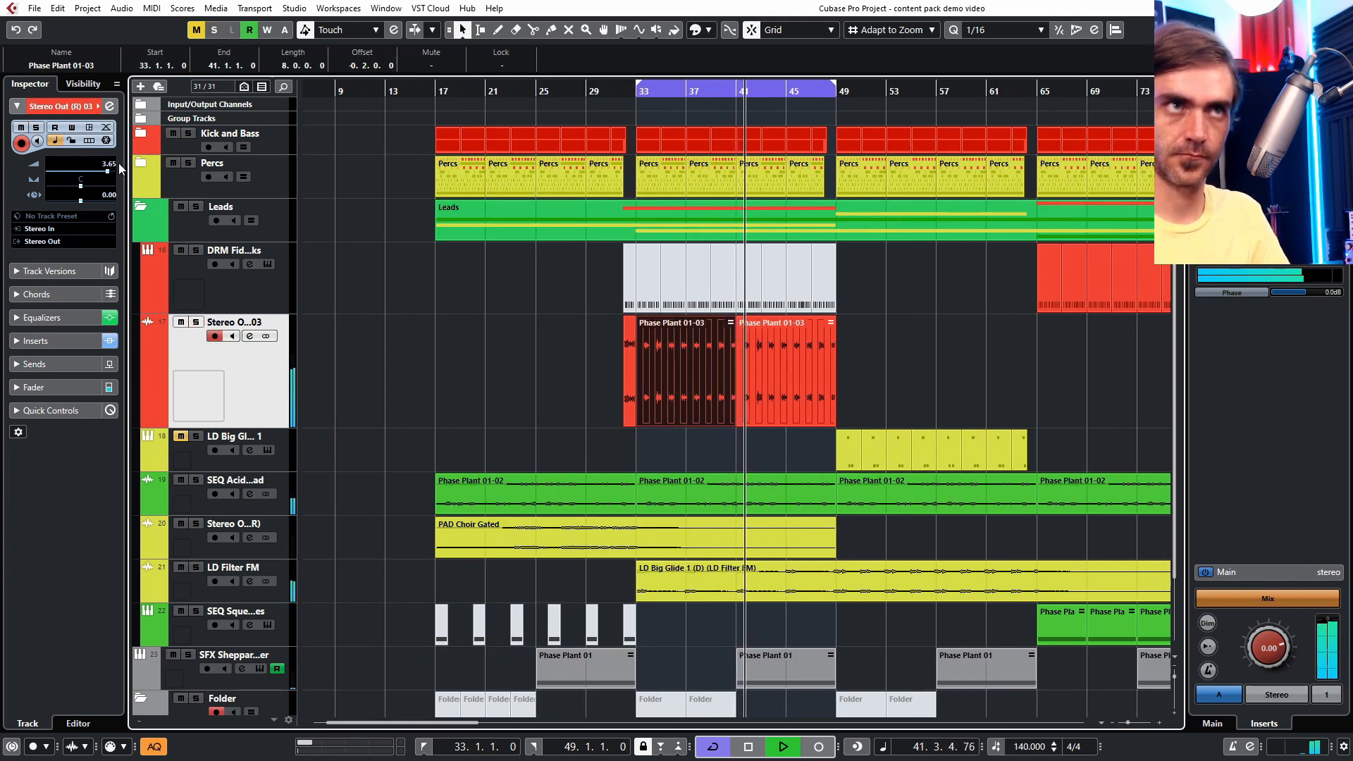
# - Open the Phase Plant instrument with the SEQ Deep Desert Run 1 preset on the Phase Plant 01 track
pyautogui.click(143, 210)
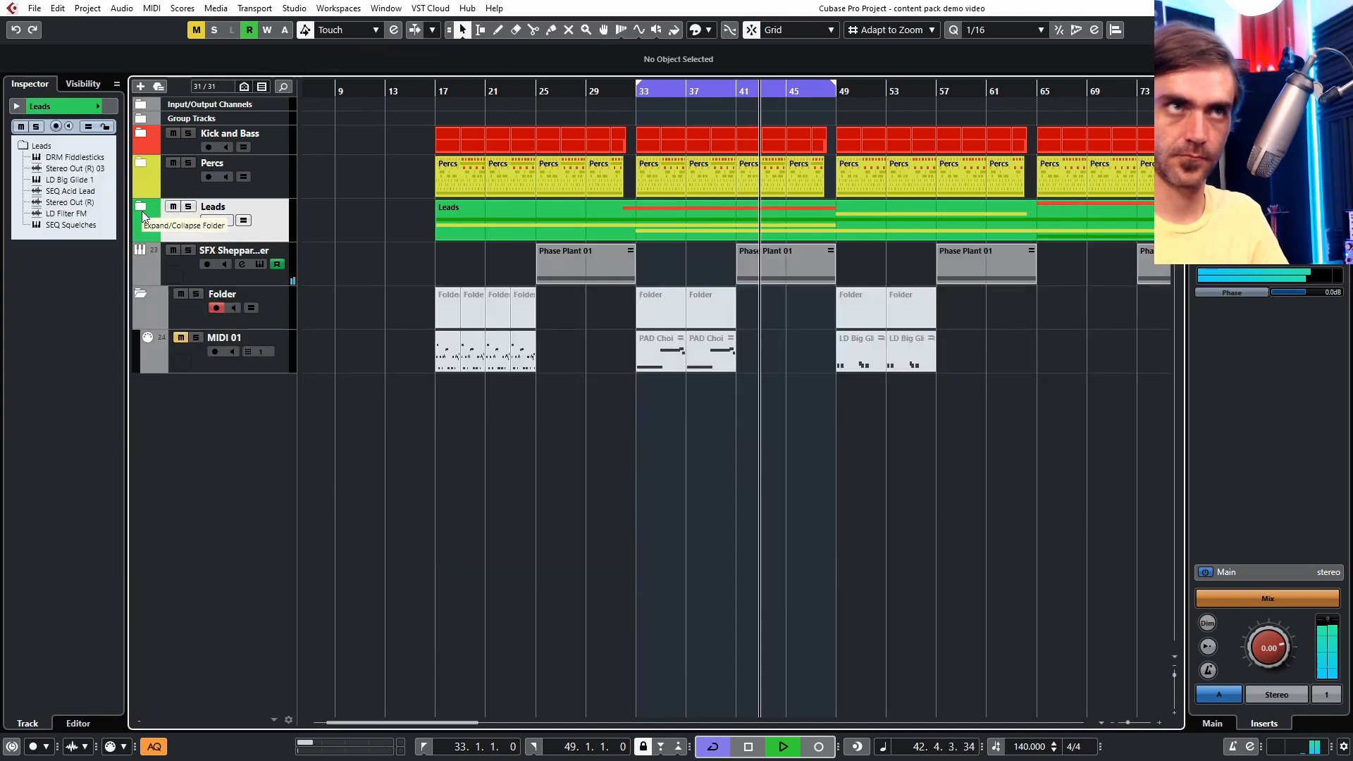
pyautogui.click(141, 210)
pyautogui.hscroll(2, 731, 427)
pyautogui.moveTo(750, 356); pyautogui.dragTo(712, 370)
pyautogui.scroll(-2, 713, 370)
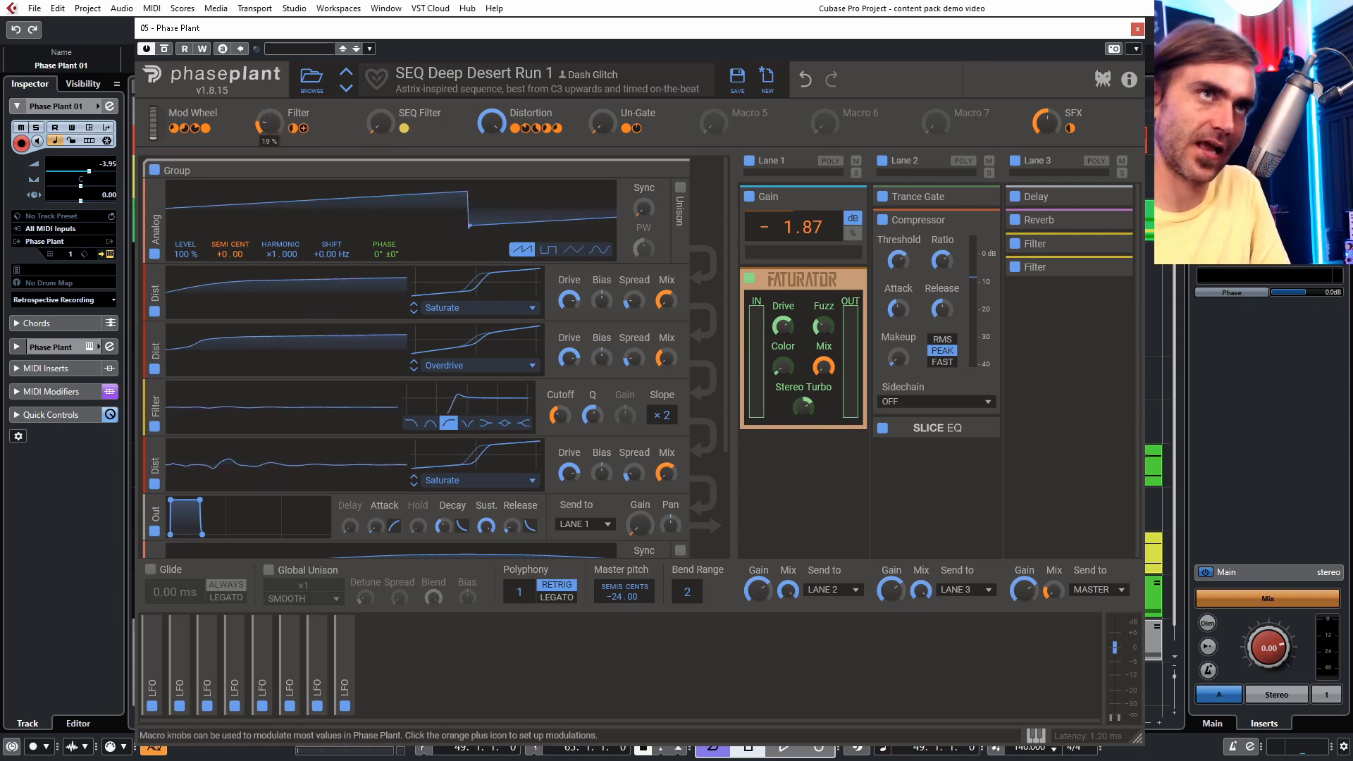
# - Raise the SEQ Filter macro and set the Un-Gate macro to 70 %
pyautogui.moveTo(380, 123); pyautogui.dragTo(381, 85)
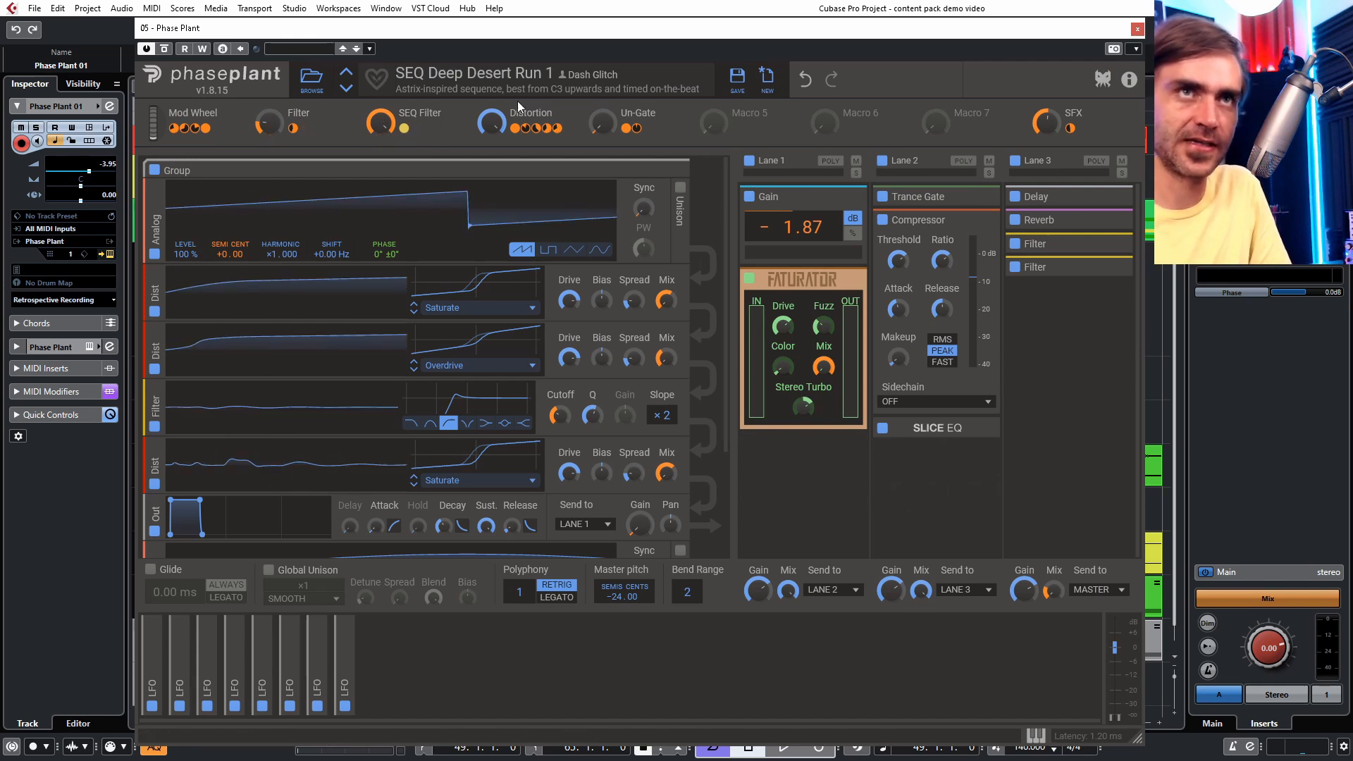
pyautogui.moveTo(603, 123); pyautogui.dragTo(602, 58)
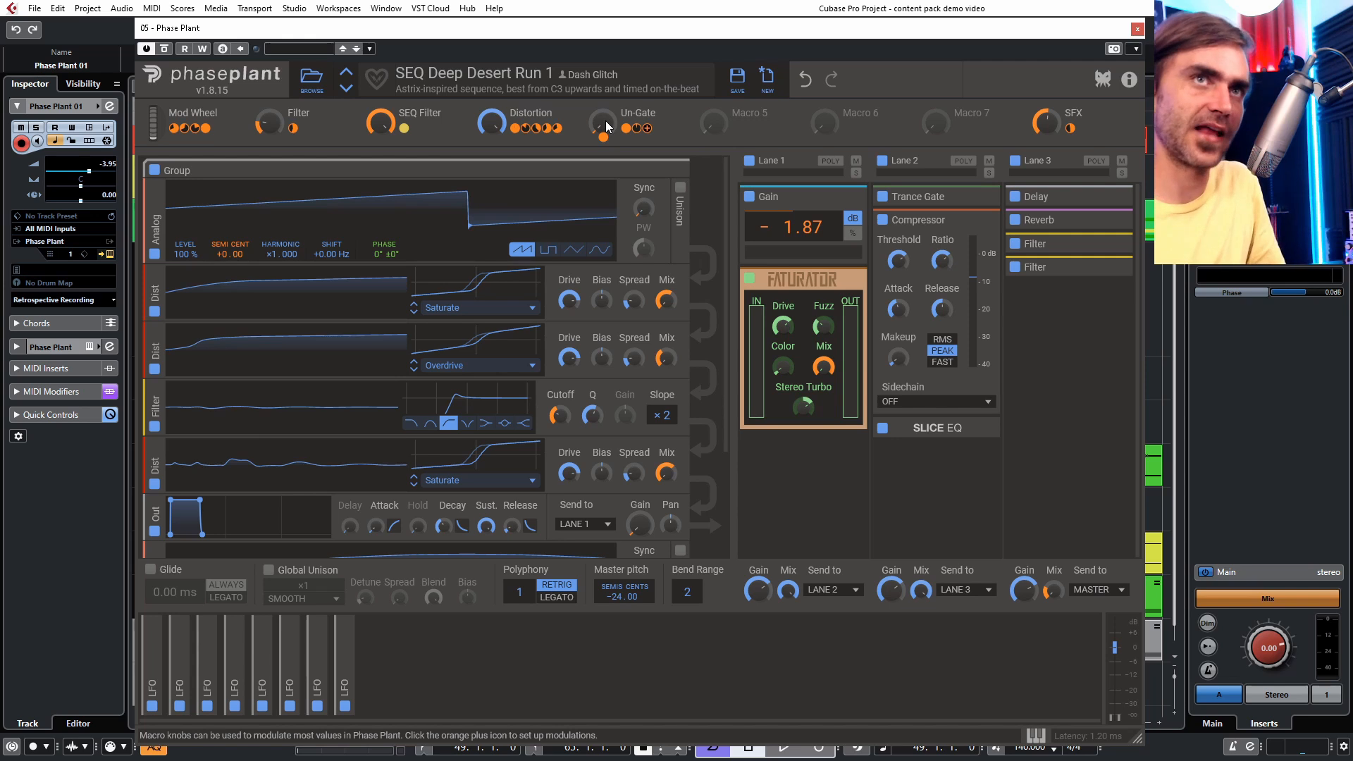
pyautogui.moveTo(606, 127); pyautogui.dragTo(606, 64)
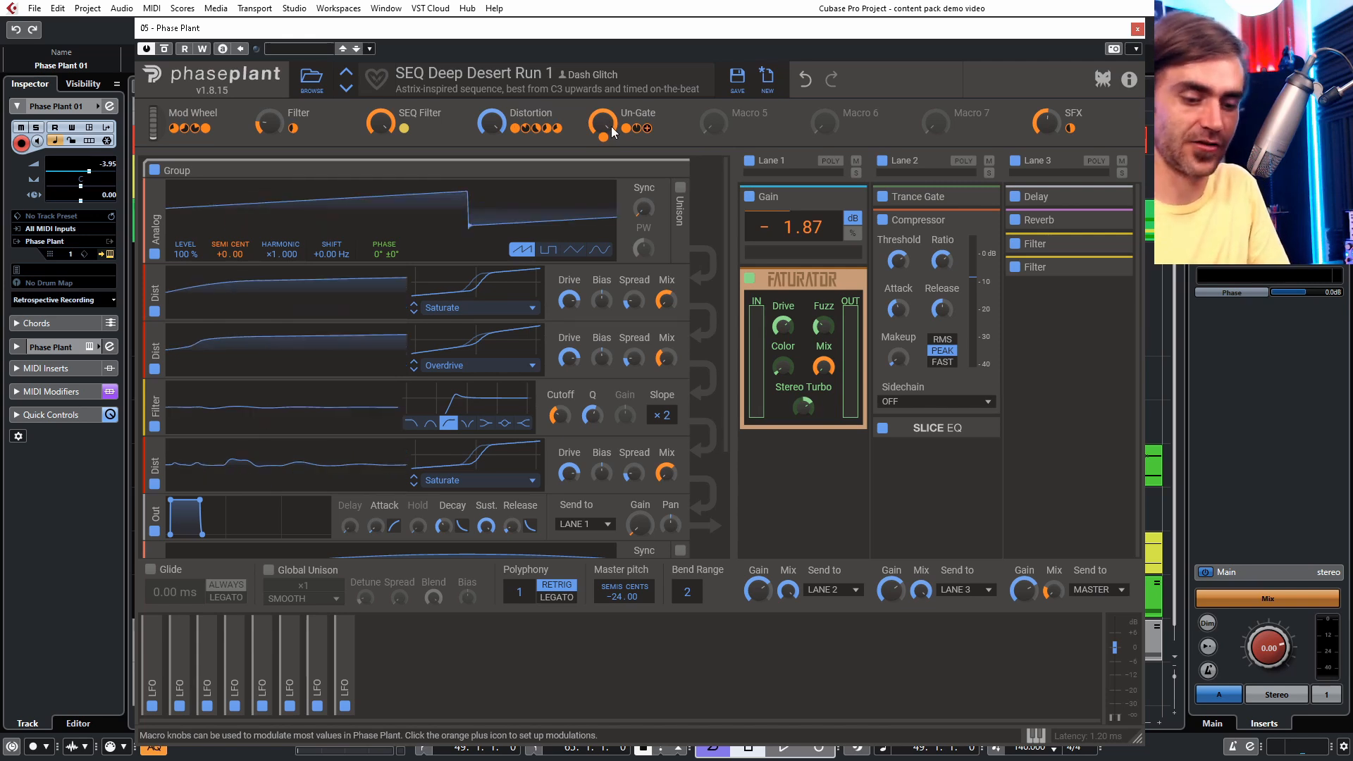
pyautogui.moveTo(602, 124); pyautogui.dragTo(603, 138)
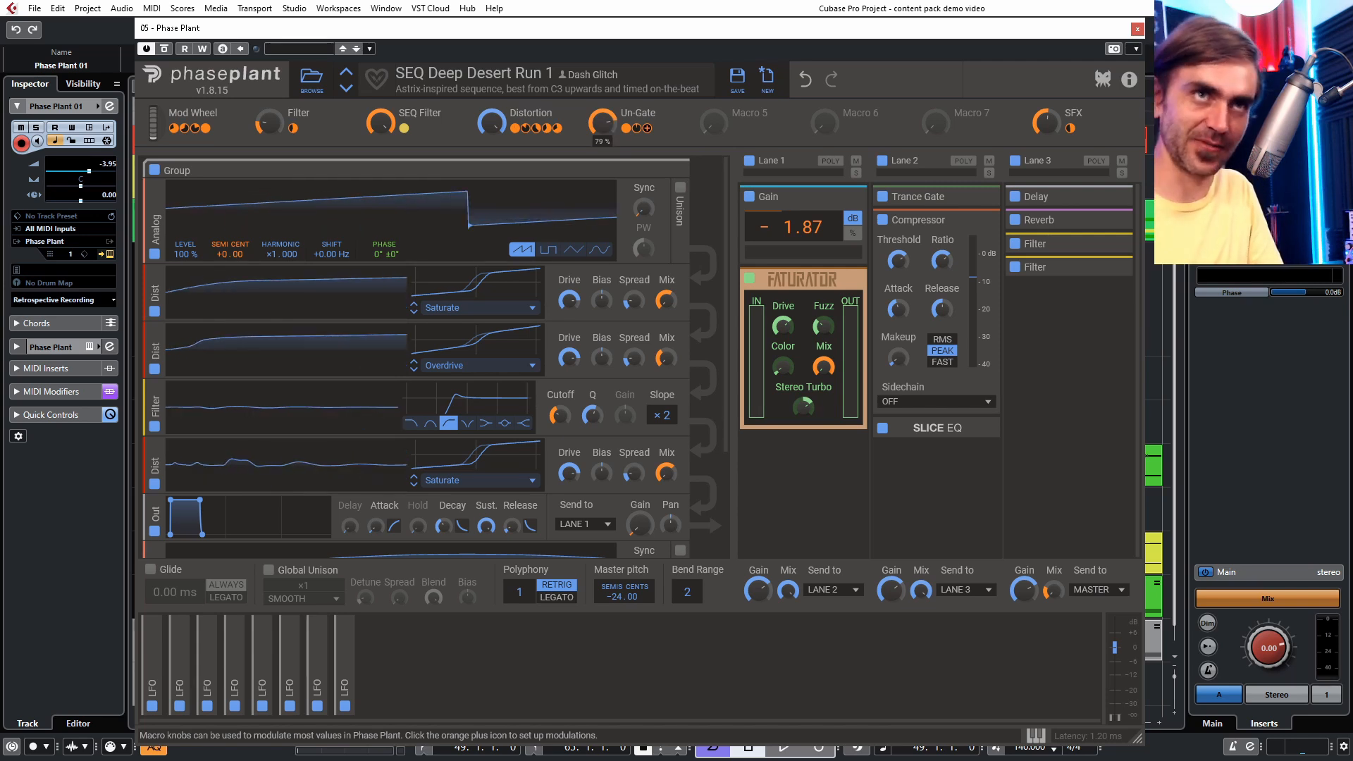
# - Play the sequence and lower the SEQ Filter macro slightly while listening
pyautogui.press('space')
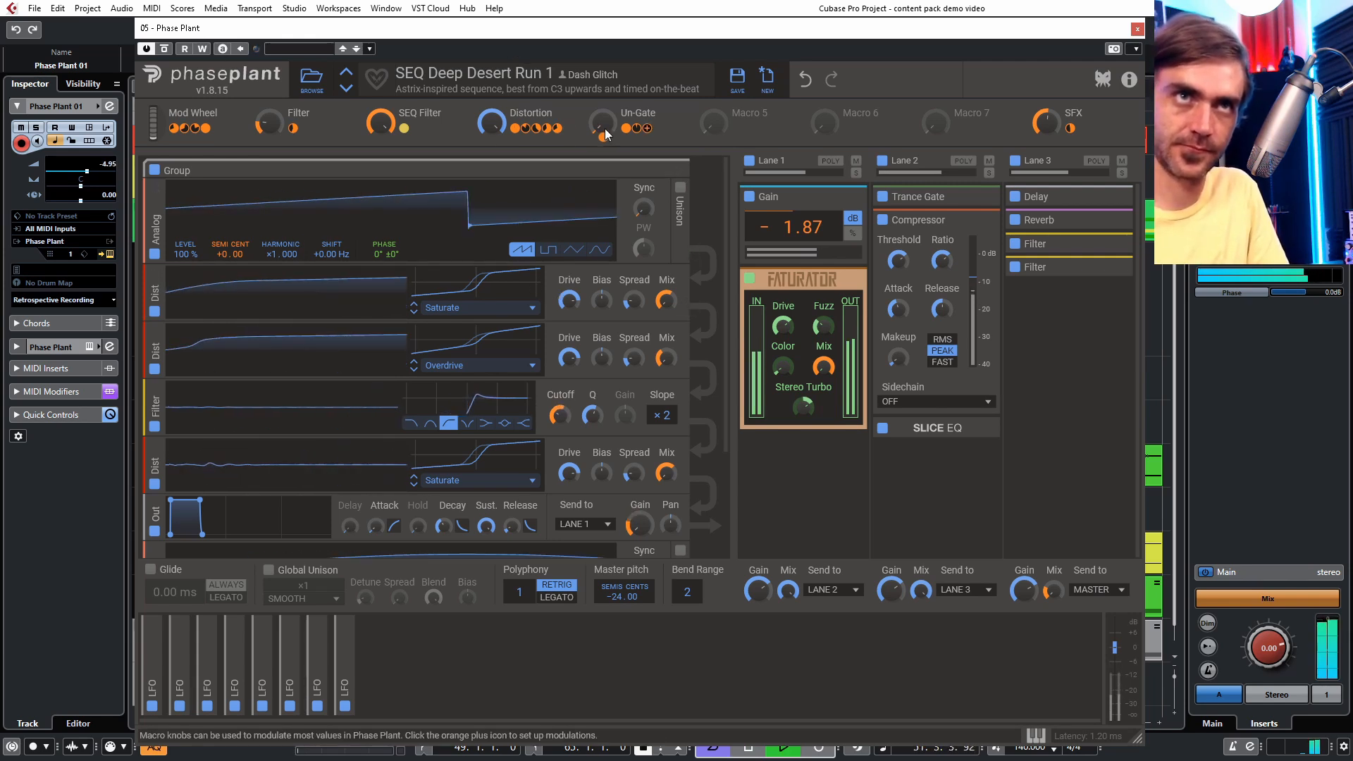
pyautogui.moveTo(605, 129); pyautogui.dragTo(603, 125)
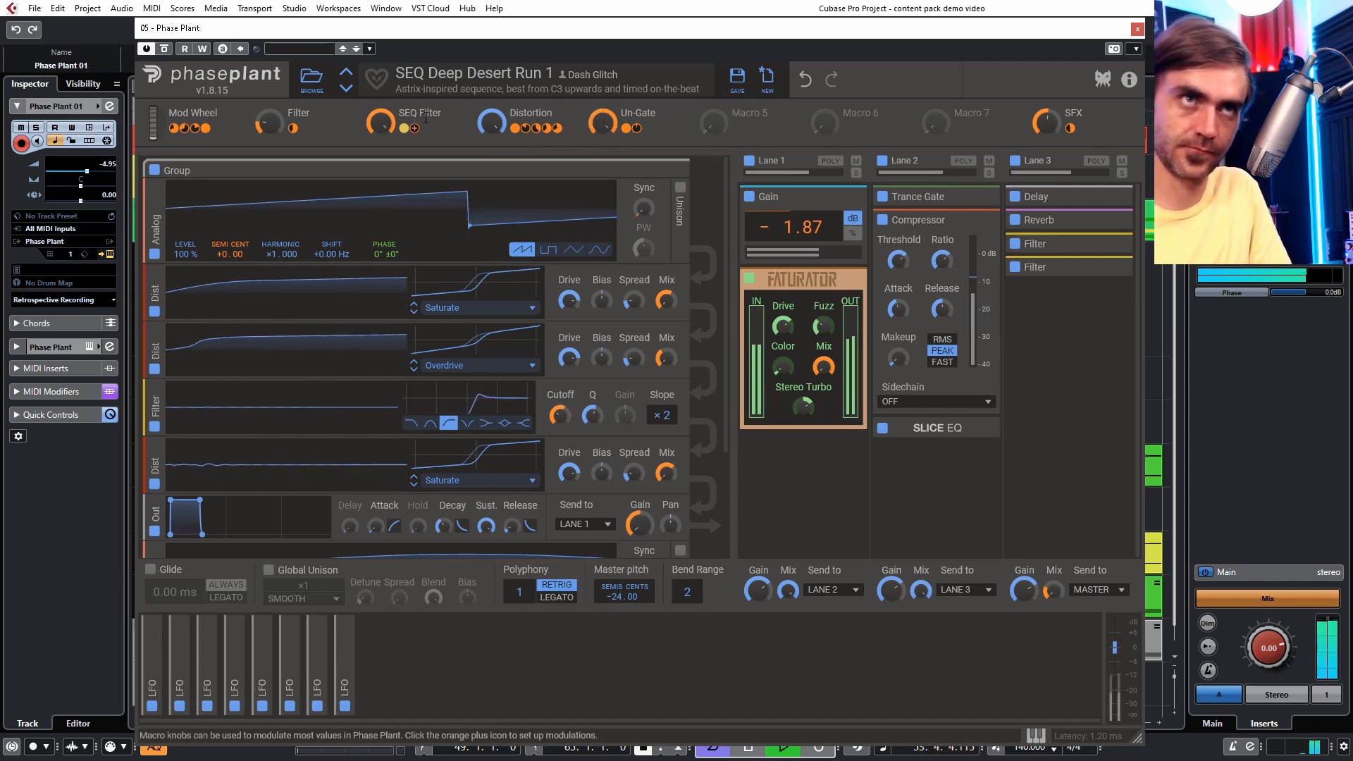
pyautogui.moveTo(385, 125); pyautogui.dragTo(384, 137)
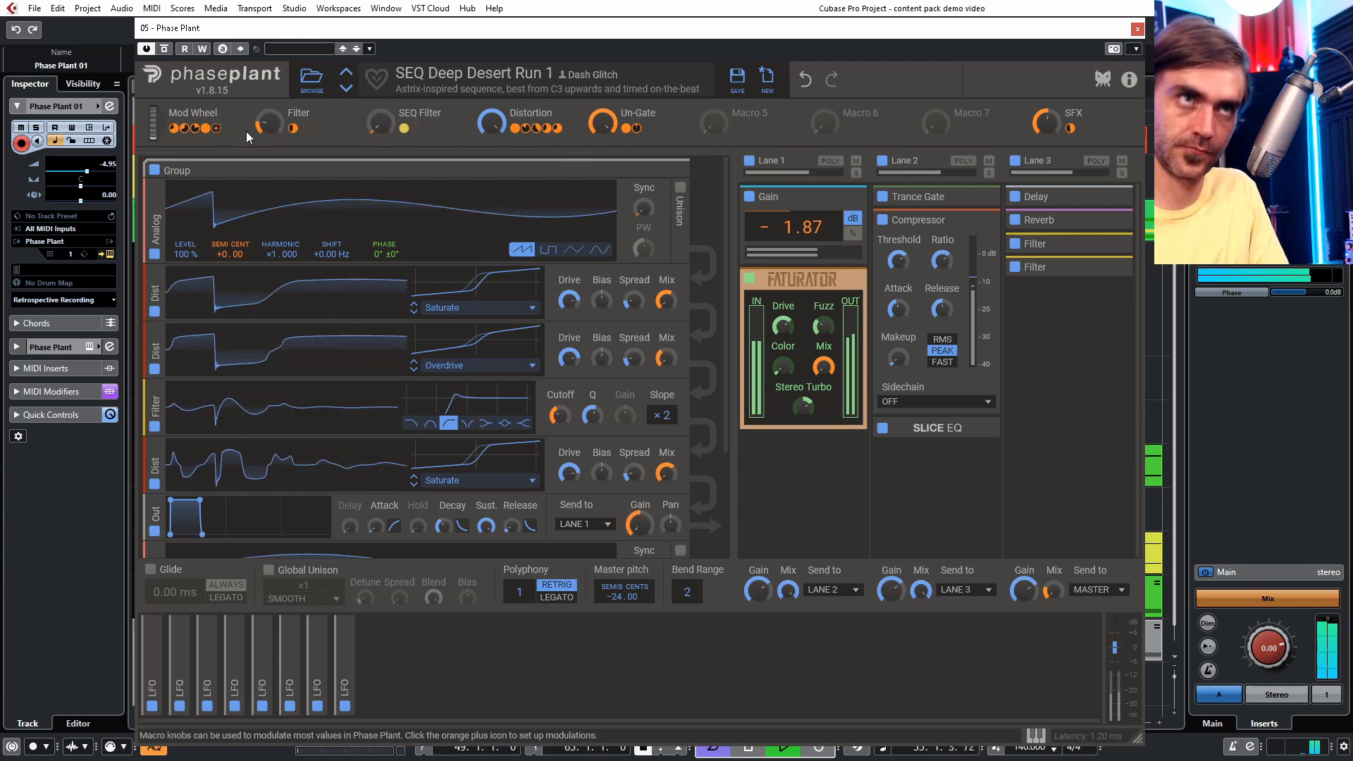
pyautogui.moveTo(267, 126)
pyautogui.mouseDown()
pyautogui.moveTo(267, 81)
pyautogui.moveTo(267, 129)
pyautogui.mouseUp()
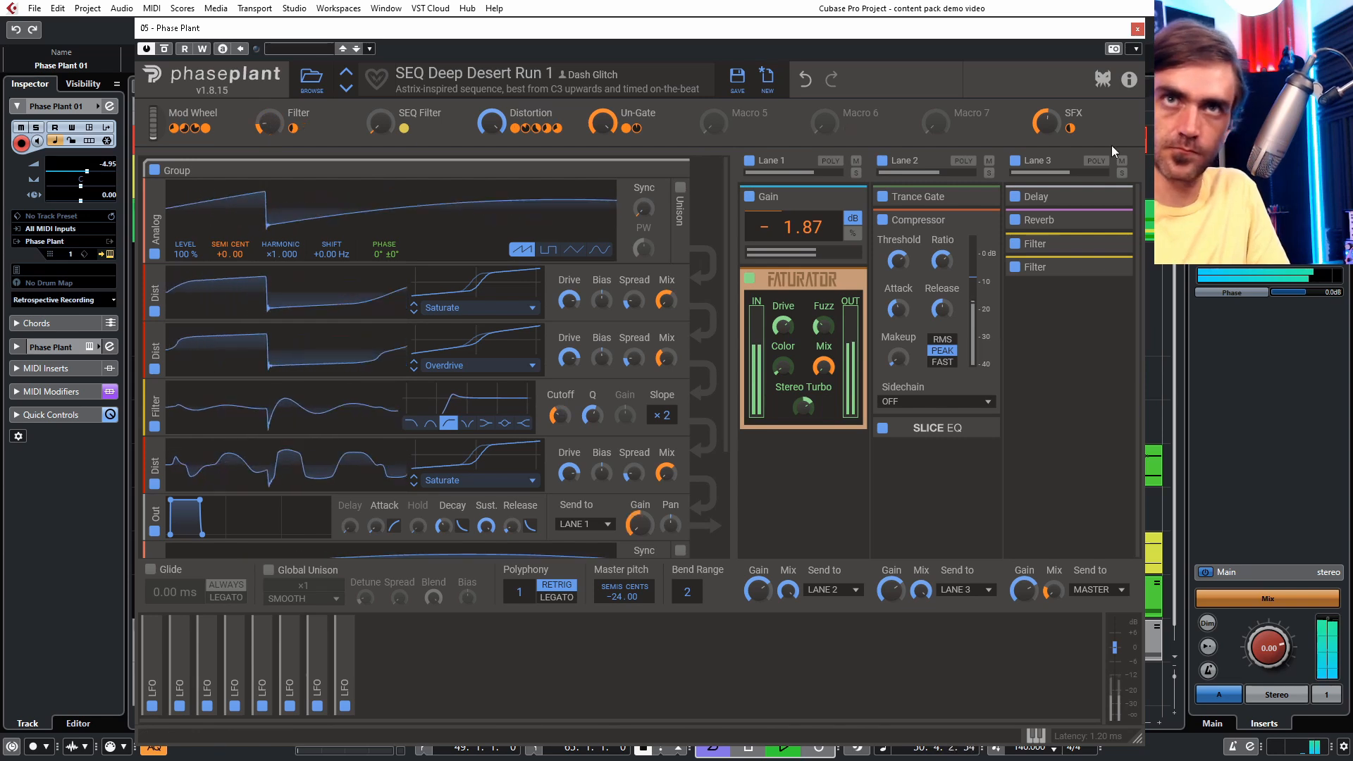
# - Enable automation write and record a Filter macro movement during playback, then move the plugin window away
pyautogui.moveTo(1047, 125)
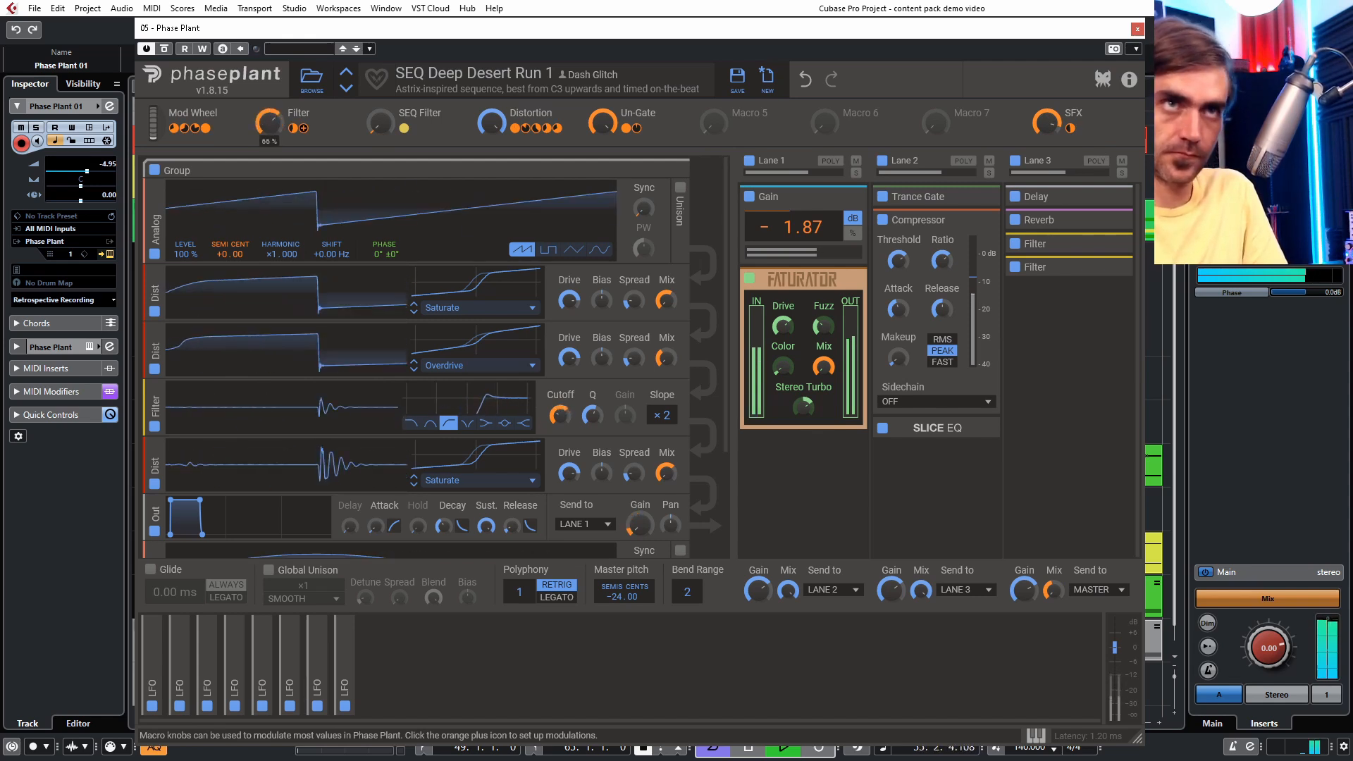
pyautogui.click(203, 49)
pyautogui.moveTo(269, 123)
pyautogui.mouseDown()
pyautogui.moveTo(268, 99)
pyautogui.moveTo(269, 144)
pyautogui.moveTo(268, 99)
pyautogui.moveTo(269, 133)
pyautogui.mouseUp()
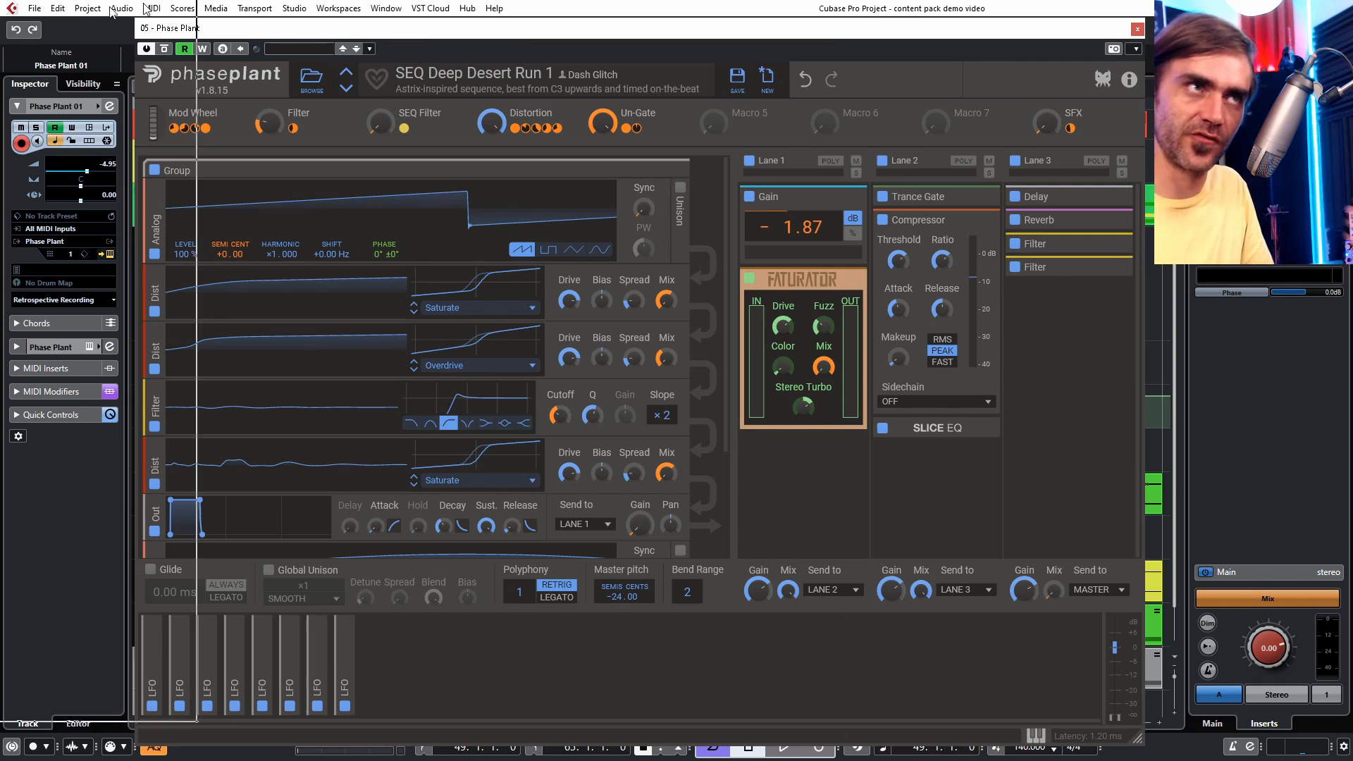
pyautogui.moveTo(110, 7); pyautogui.dragTo(0, 10)
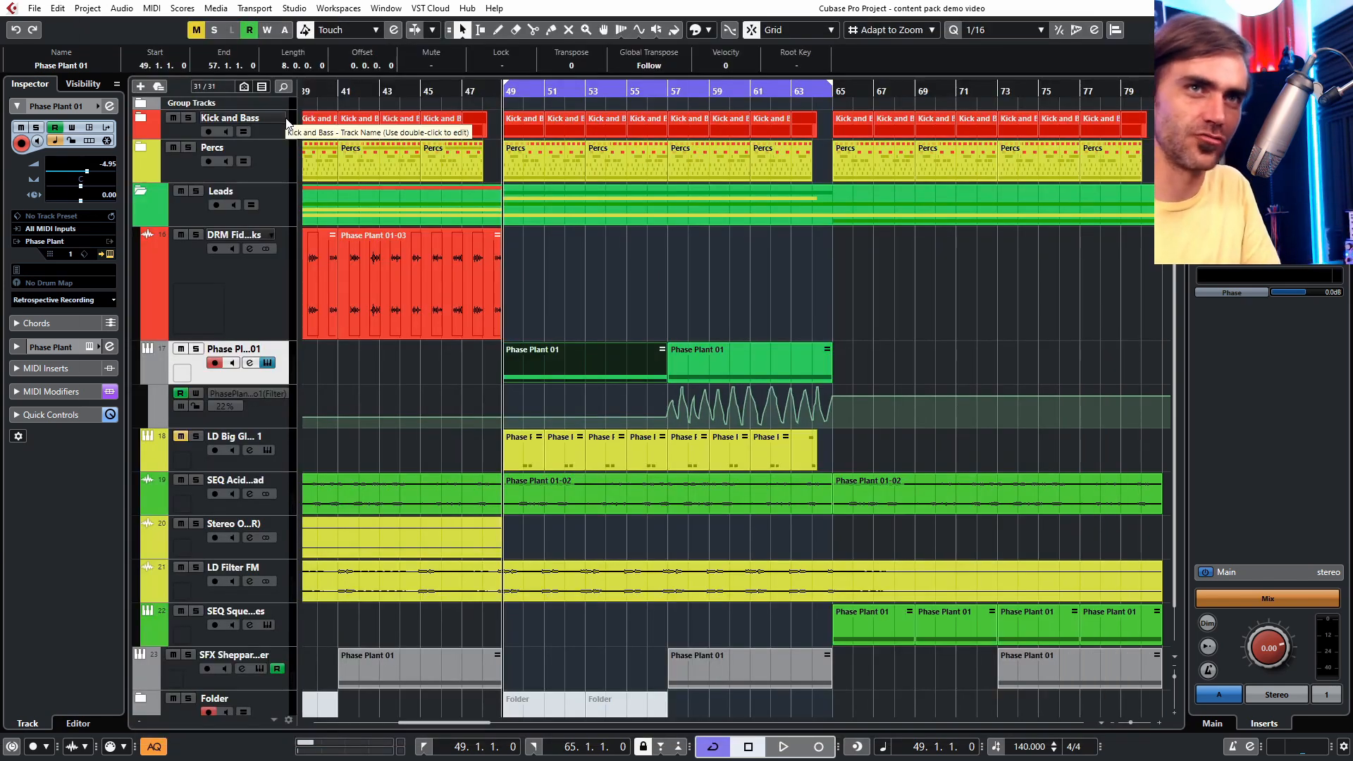
# - Render the SEQ Deep Desert Run part in bars 57–65 in place to audio
pyautogui.click(721, 367)
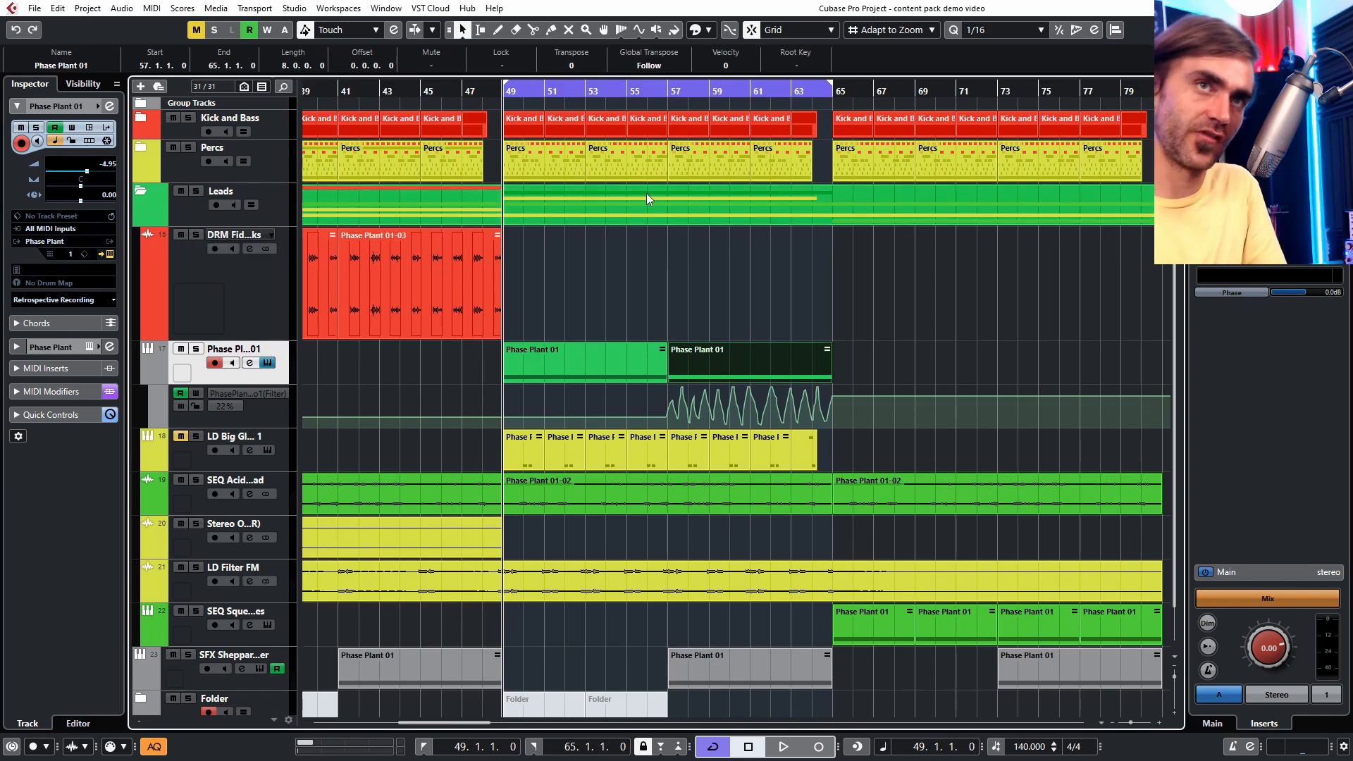
pyautogui.rightClick(746, 360)
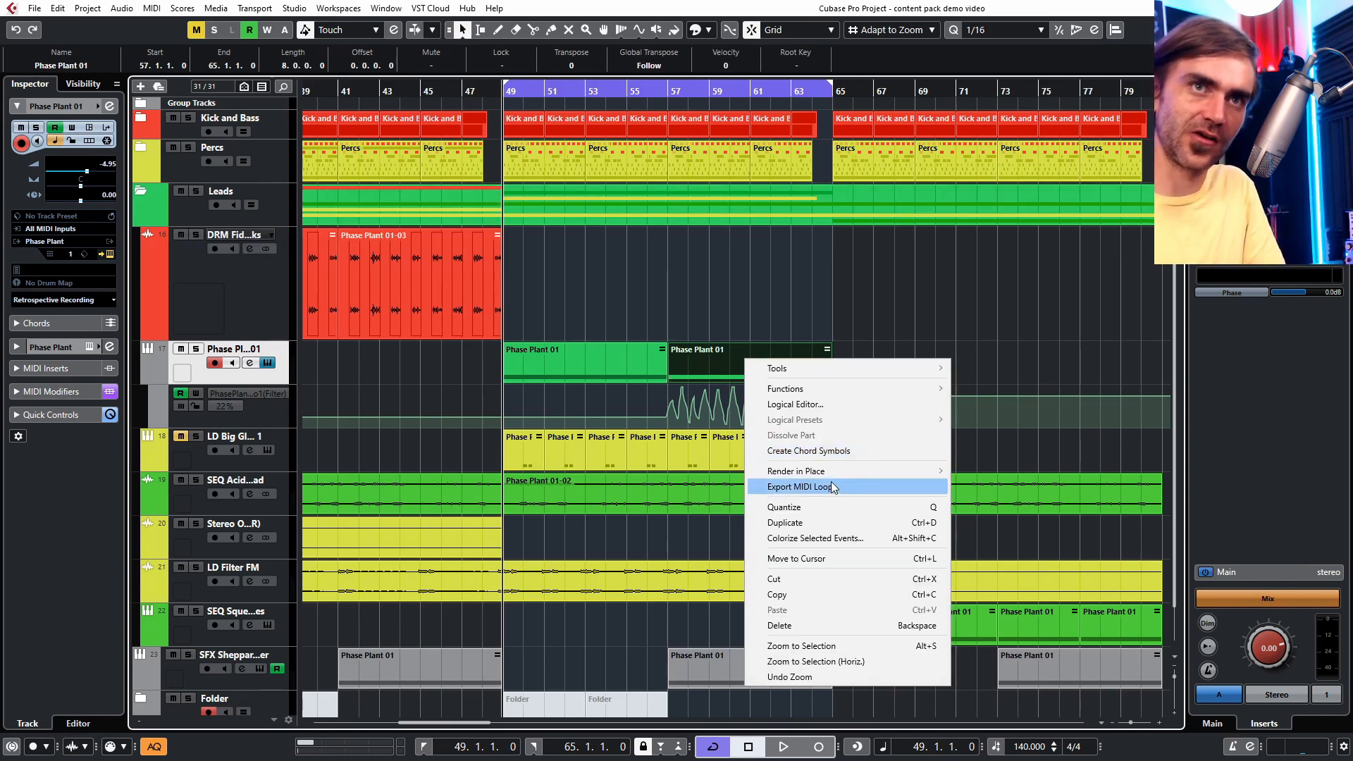
pyautogui.moveTo(846, 471)
pyautogui.click(1056, 468)
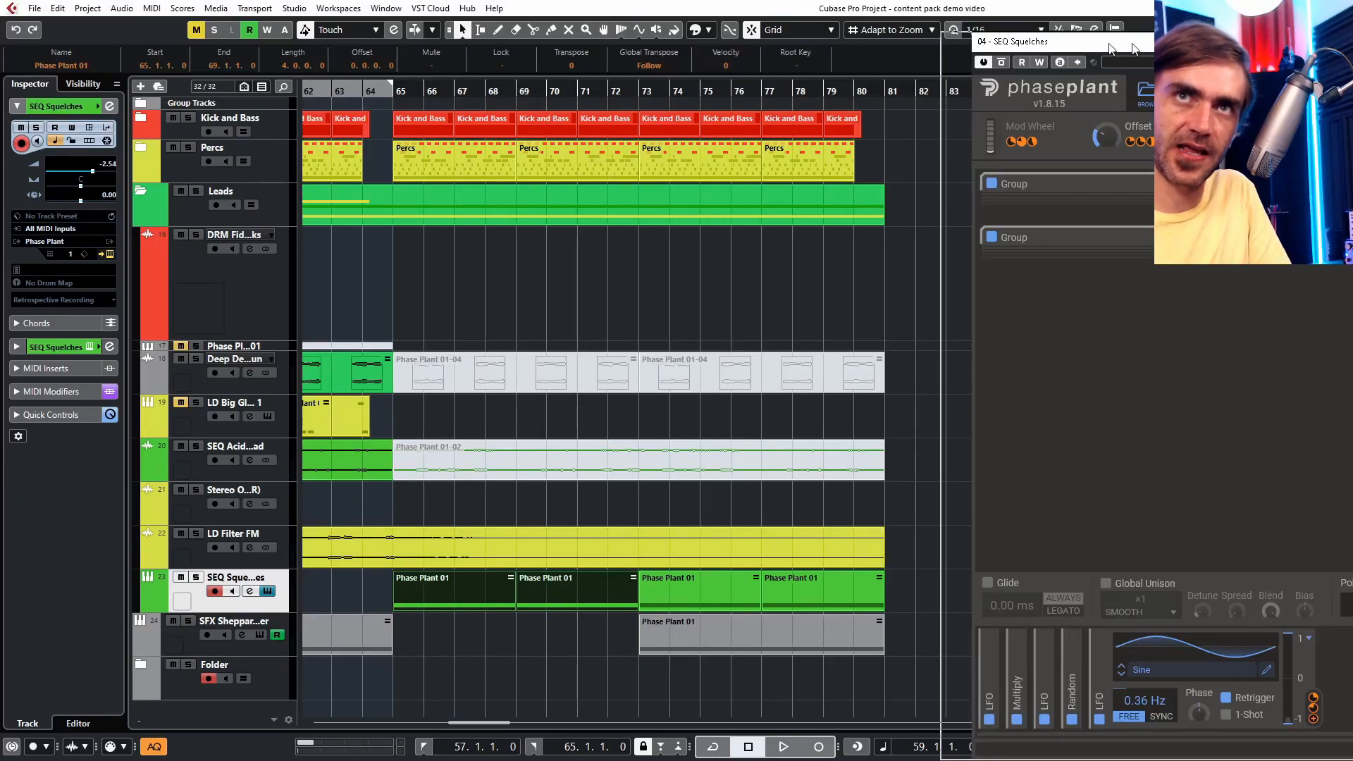
# - Move and close the SEQ Squelches Phase Plant window
pyautogui.moveTo(1109, 45); pyautogui.dragTo(429, 15)
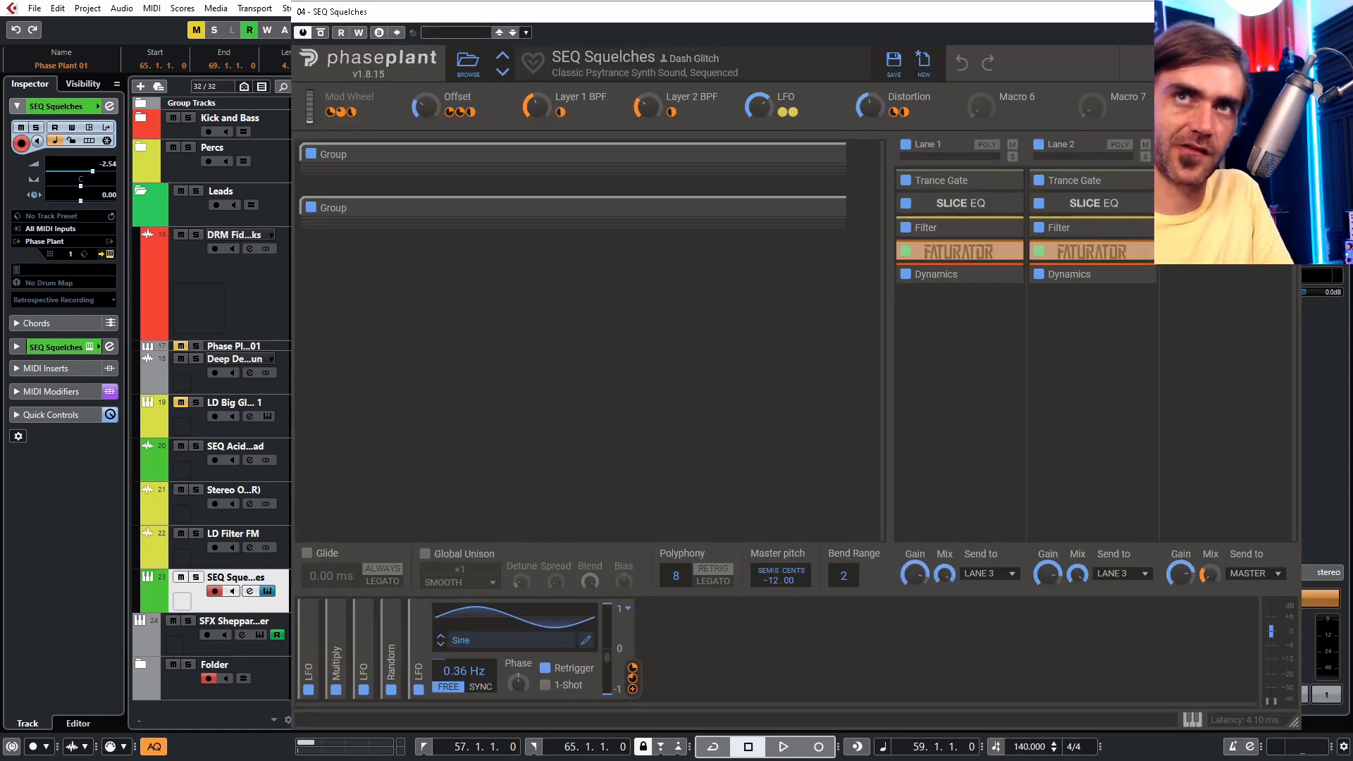
pyautogui.click(1285, 11)
pyautogui.click(1003, 530)
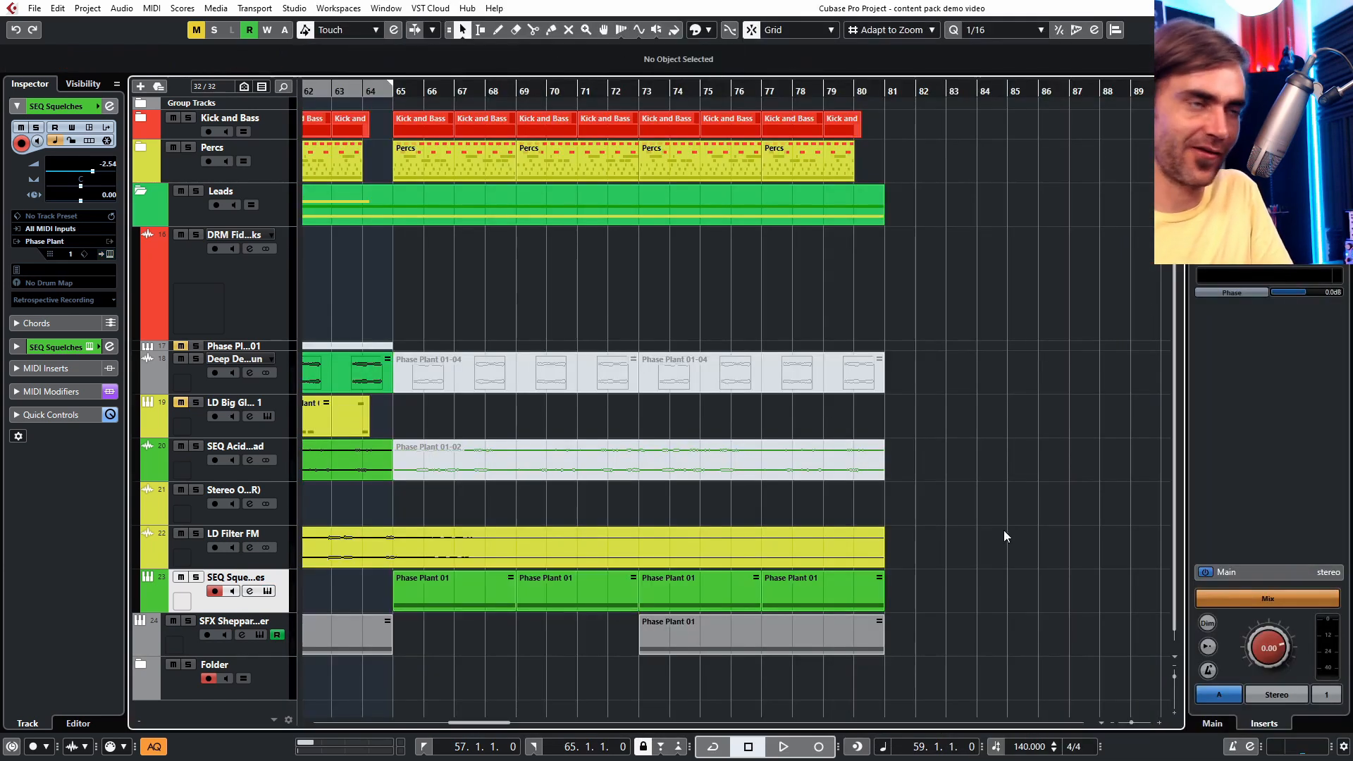
# - Set the cycle range to bars 65 through 73 and place the playhead at bar 65
pyautogui.moveTo(502, 657); pyautogui.dragTo(577, 602)
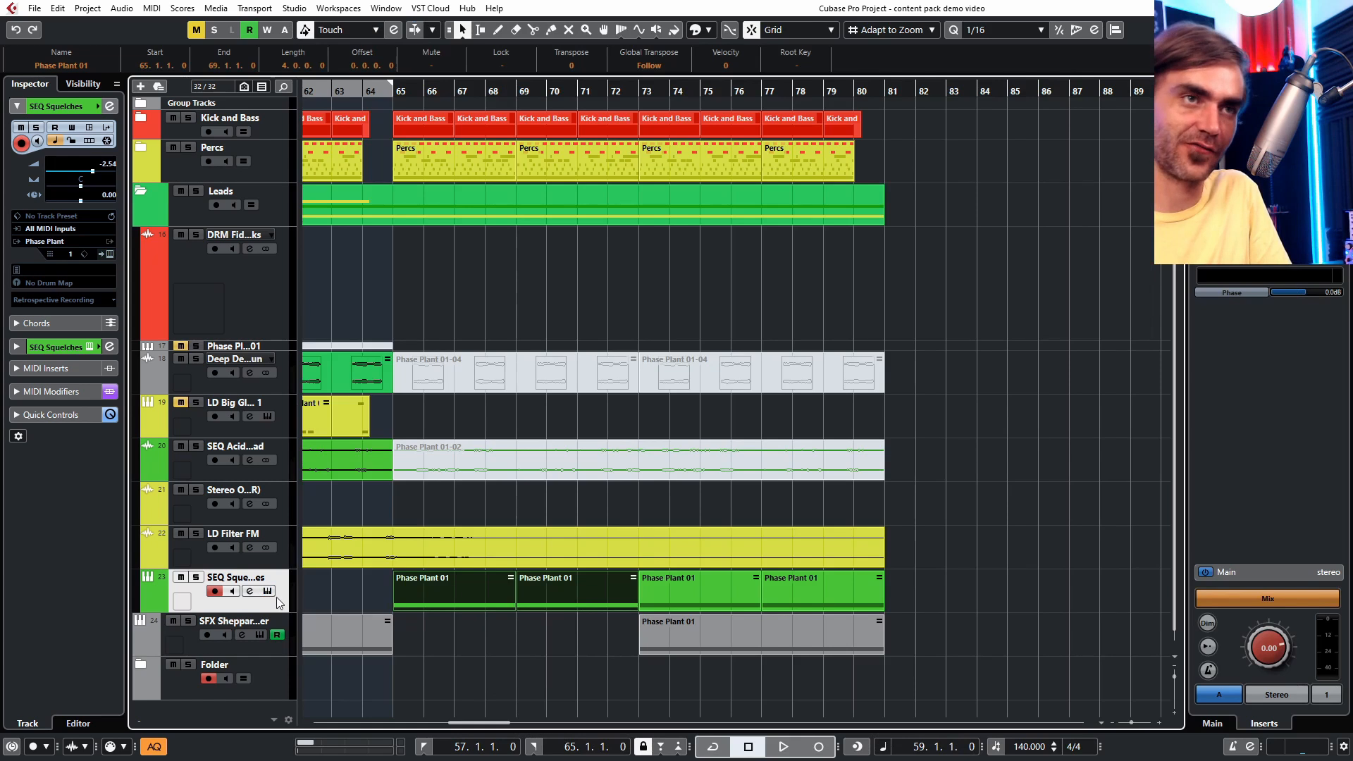
pyautogui.click(518, 613)
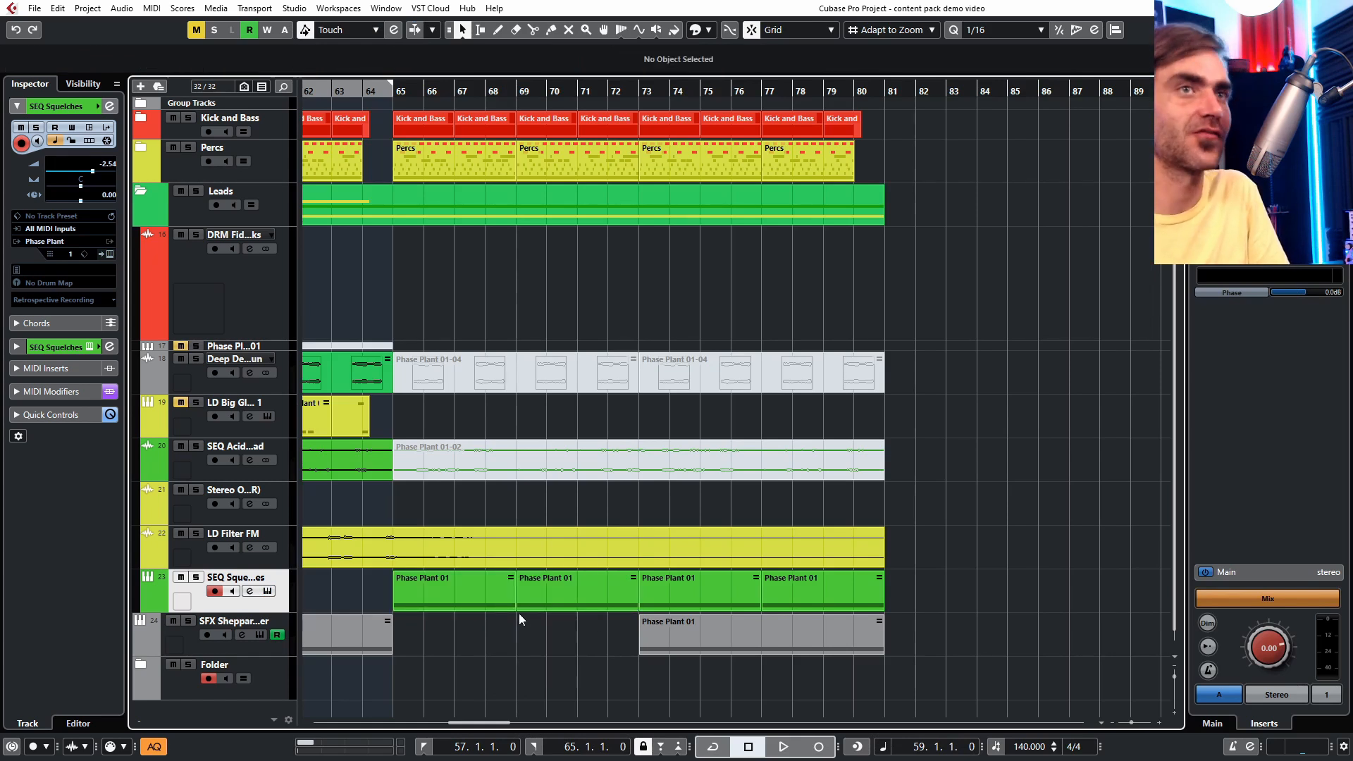
pyautogui.scroll(-4, 508, 620)
pyautogui.scroll(2, 466, 612)
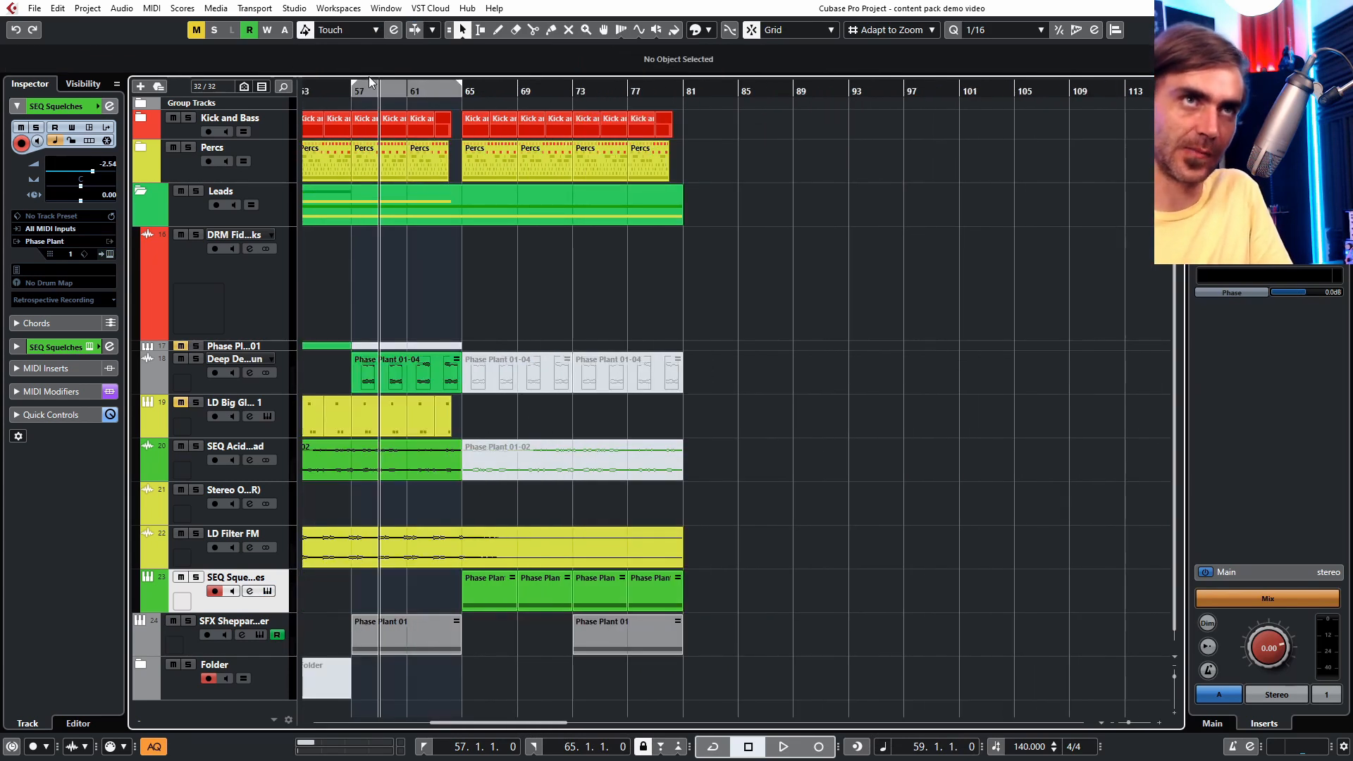
pyautogui.moveTo(369, 76); pyautogui.dragTo(500, 76)
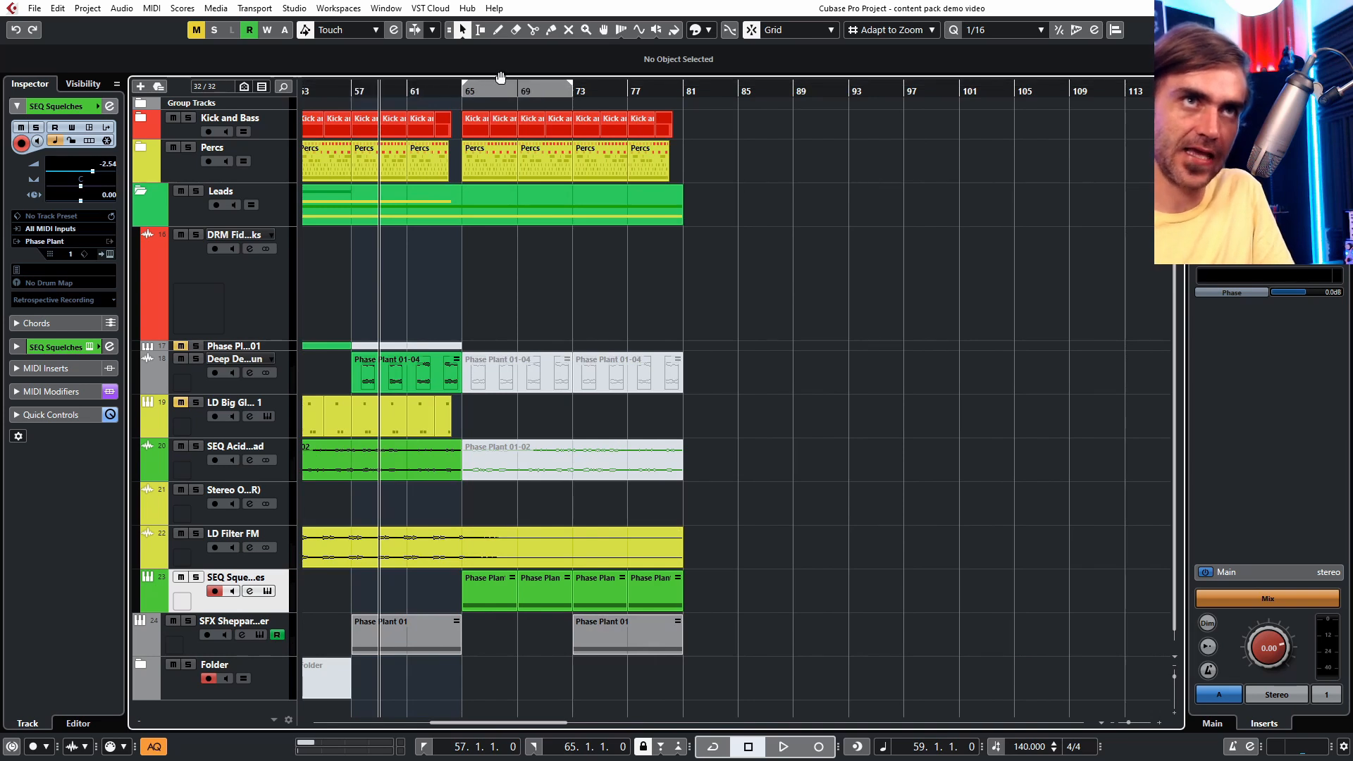
pyautogui.click(457, 94)
pyautogui.scroll(2, 495, 486)
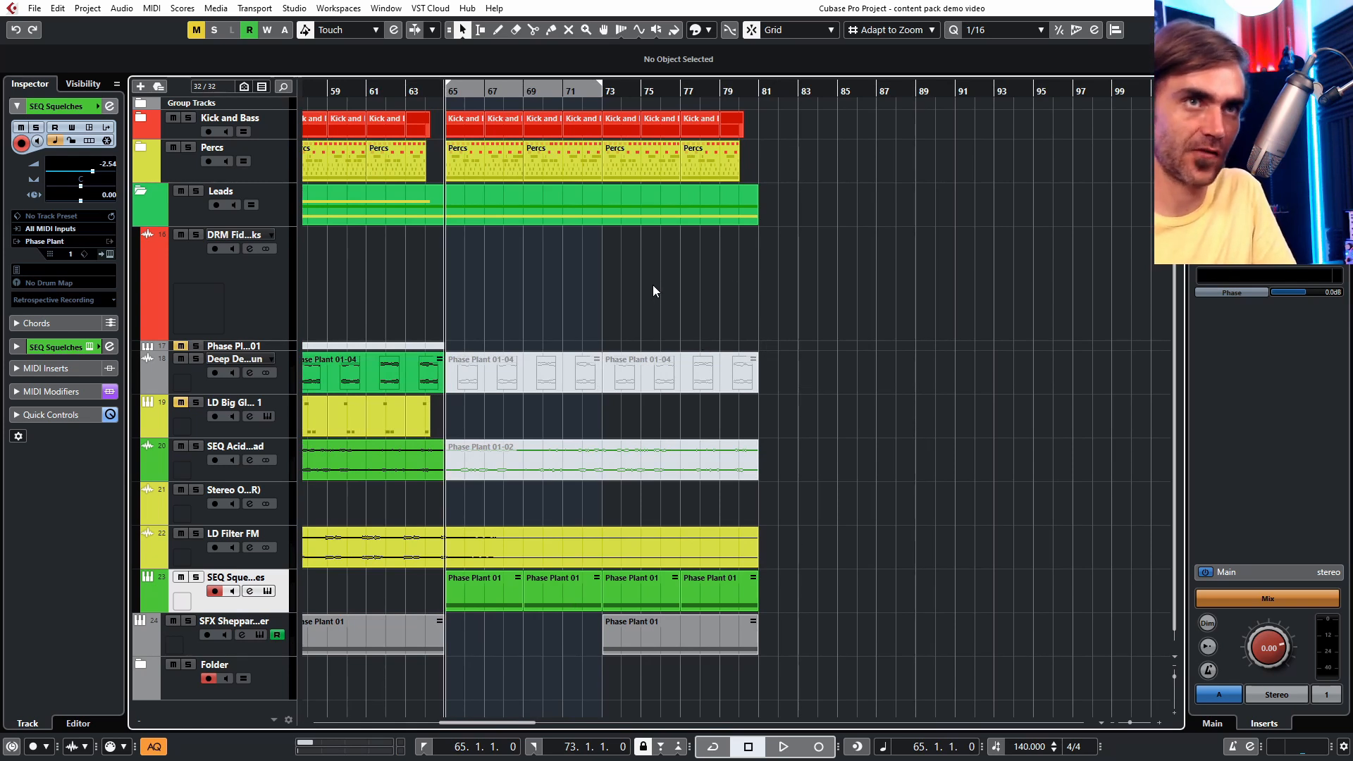
# - Solo the SEQ Squelches track and start playback from bar 65
pyautogui.scroll(-2, 652, 285)
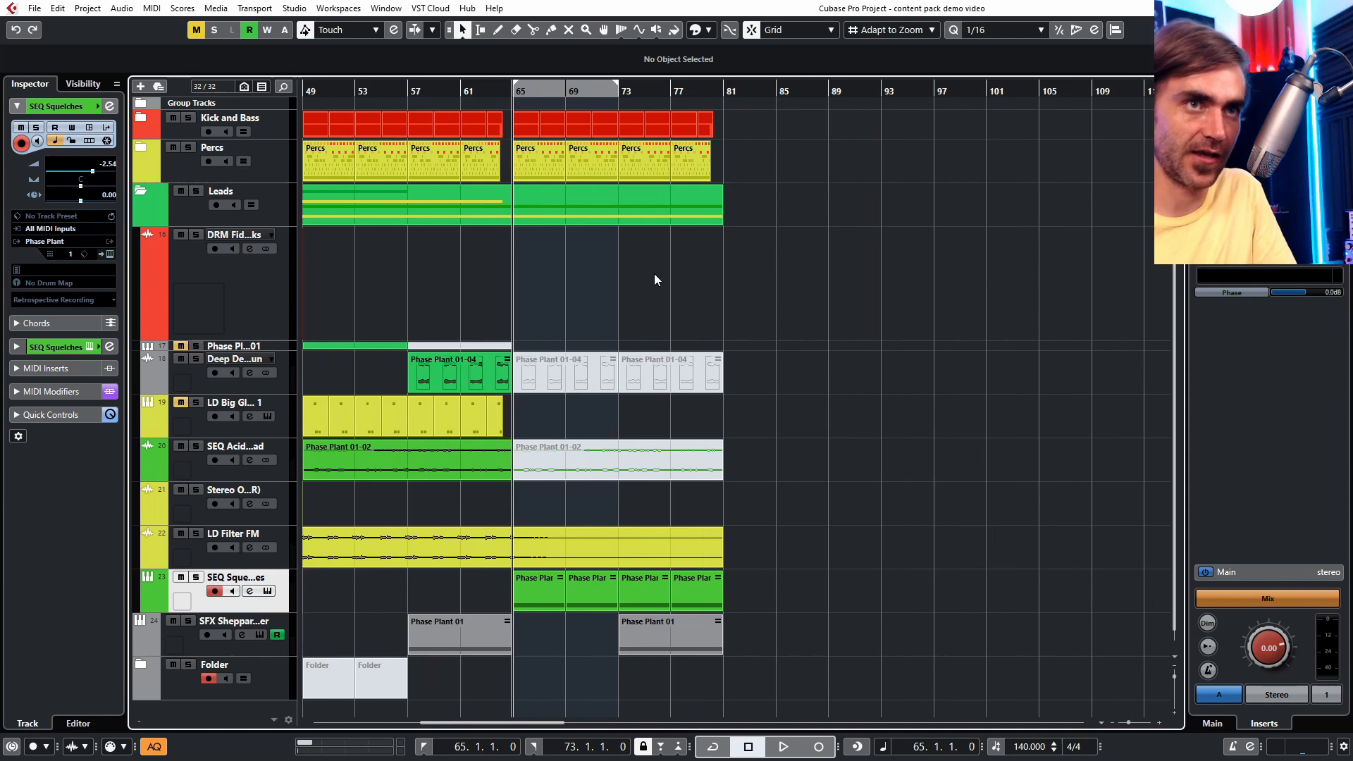
pyautogui.click(196, 578)
pyautogui.press('space')
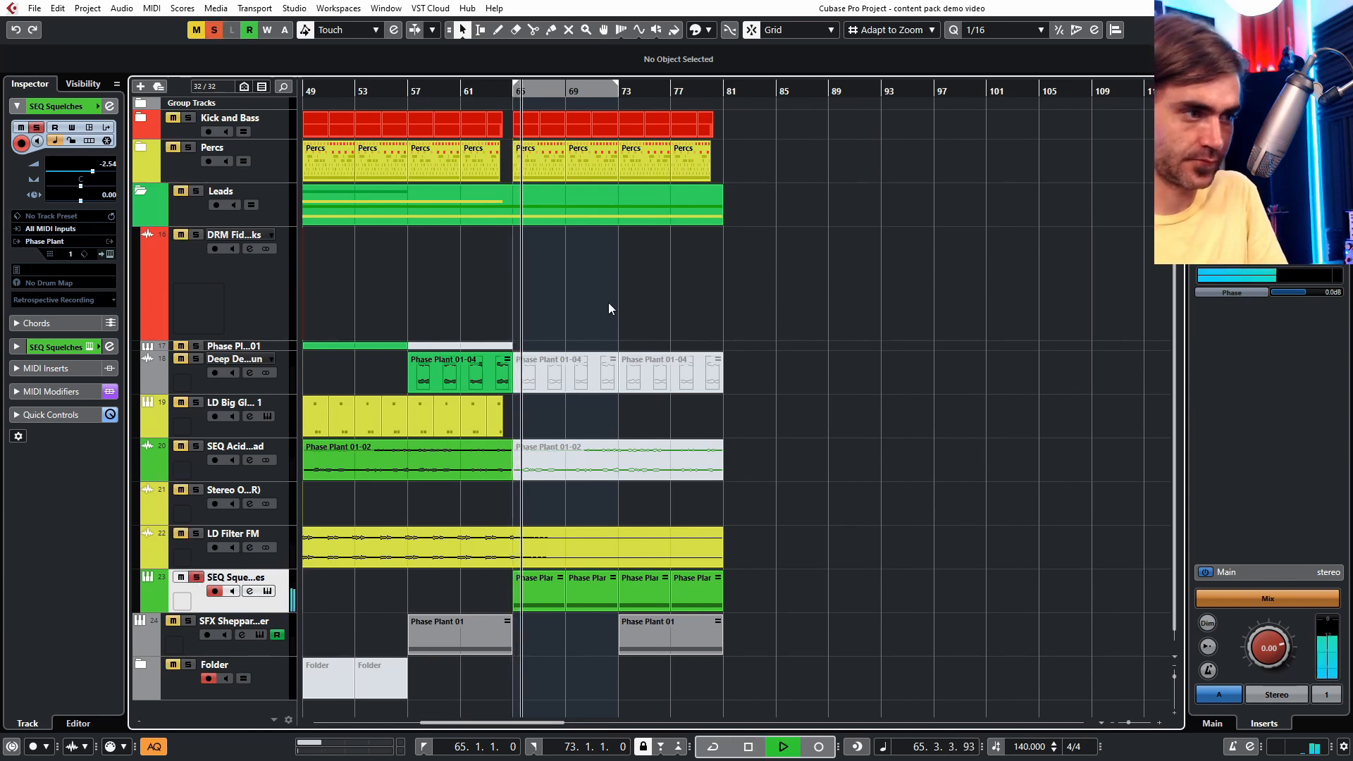
# - Unsolo the SEQ Squelches track while playback continues
pyautogui.scroll(2, 648, 289)
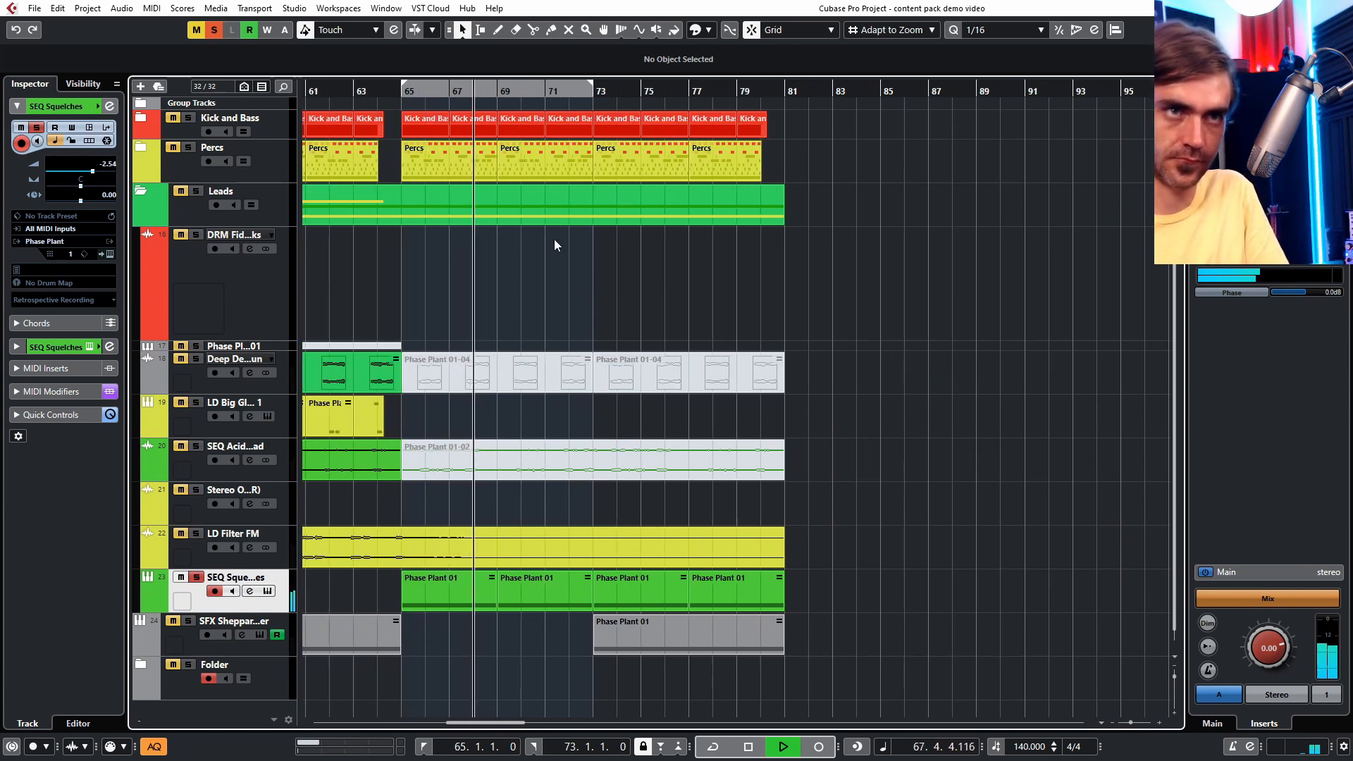
pyautogui.click(197, 580)
pyautogui.scroll(-2, 556, 203)
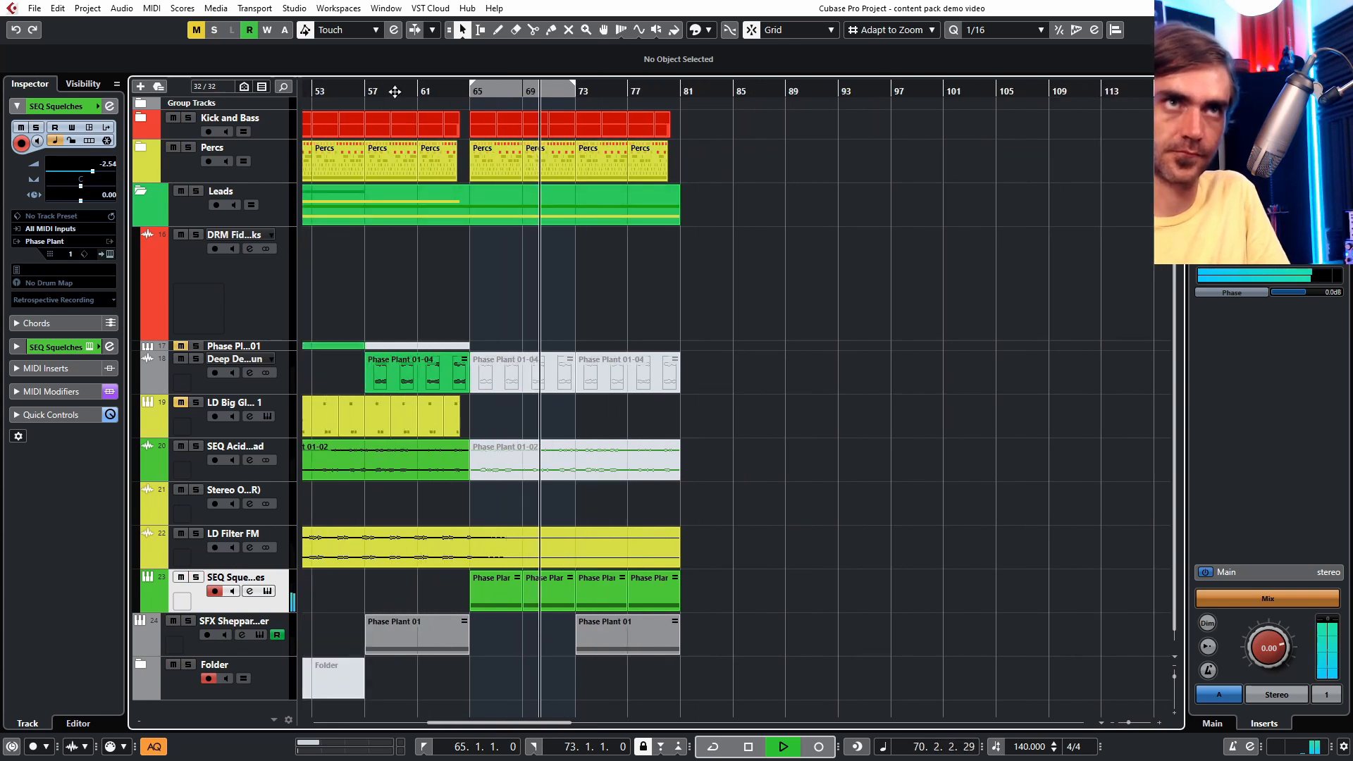
pyautogui.moveTo(386, 92); pyautogui.dragTo(382, 100)
pyautogui.scroll(-3, 616, 302)
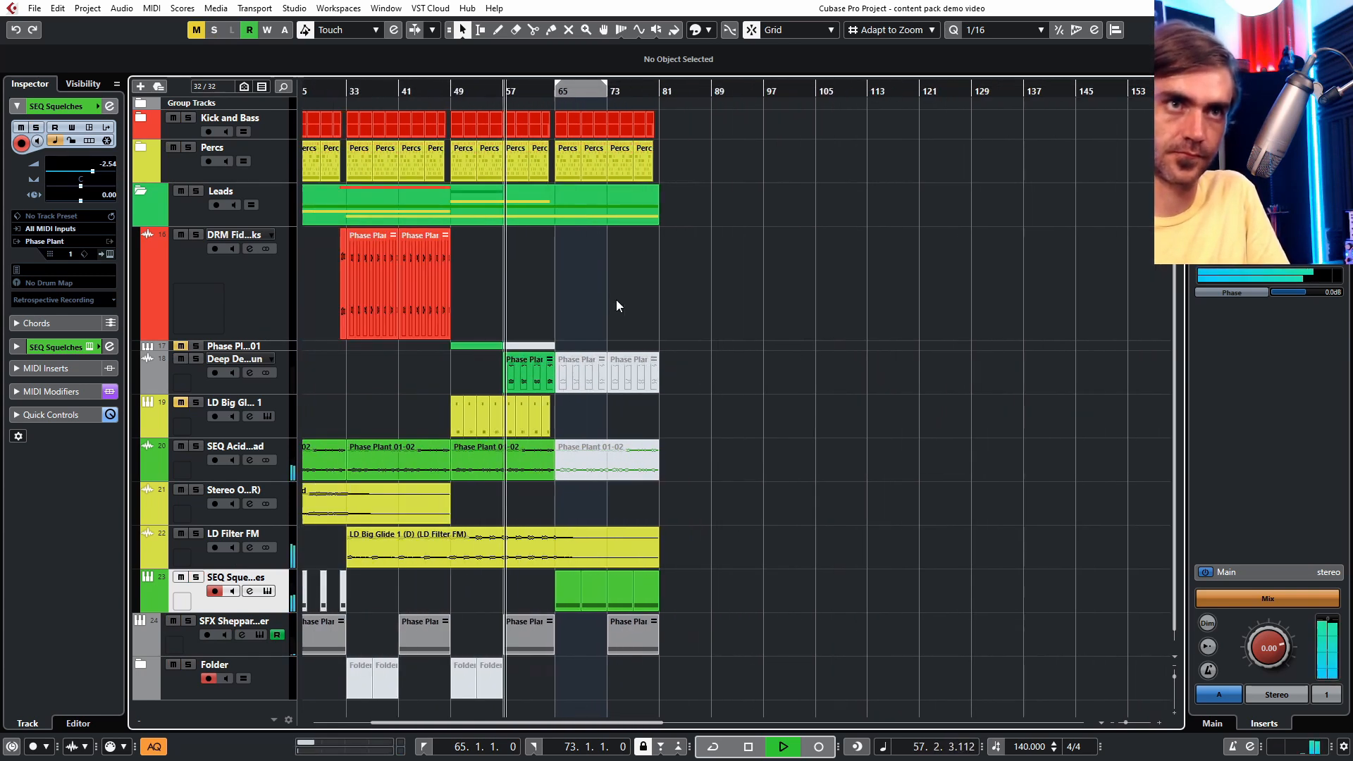
pyautogui.scroll(3, 640, 463)
# - Unmute the SEQ Acid Lead part in bars 65–73 with the Mute tool
pyautogui.press('7')
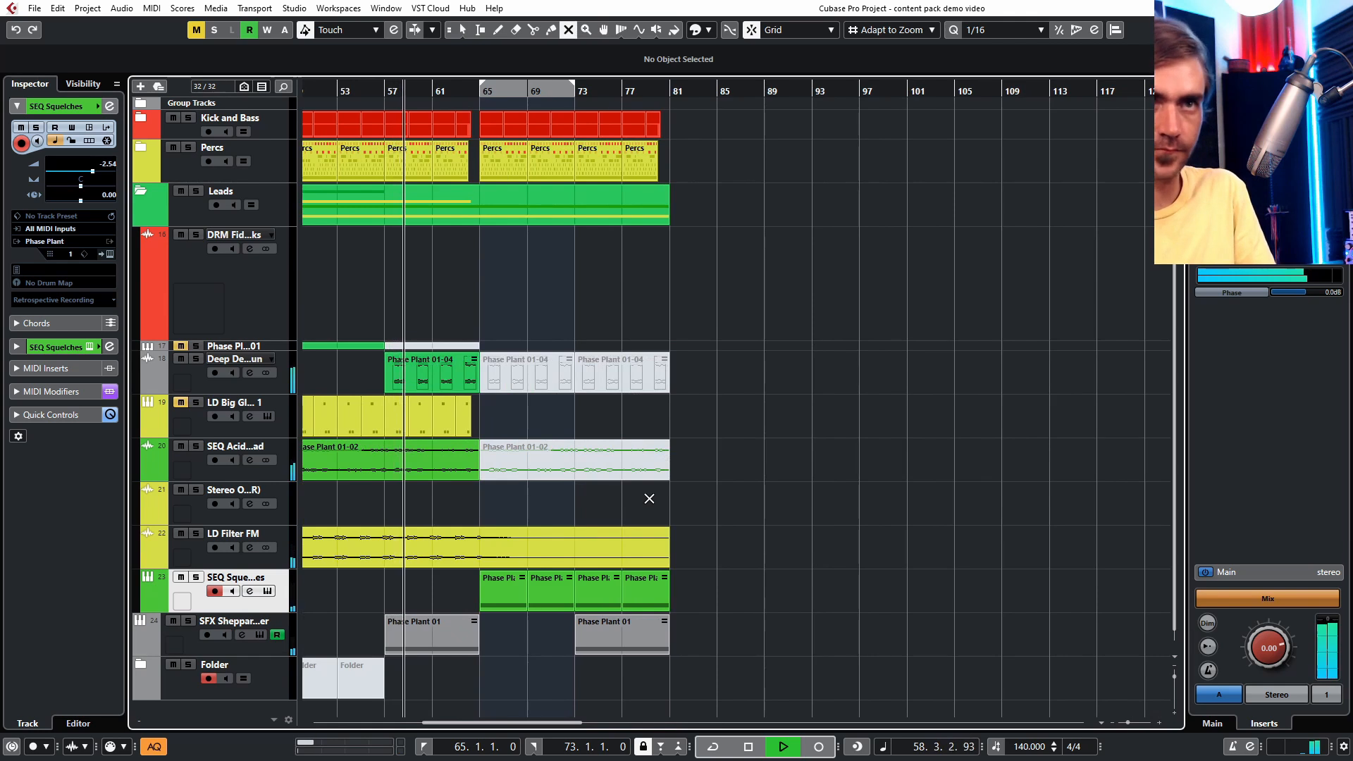
pyautogui.moveTo(699, 493); pyautogui.dragTo(503, 431)
# - Select the Deep Desert Run track and lower its volume to -4.59 dB
pyautogui.press('1')
pyautogui.click(237, 382)
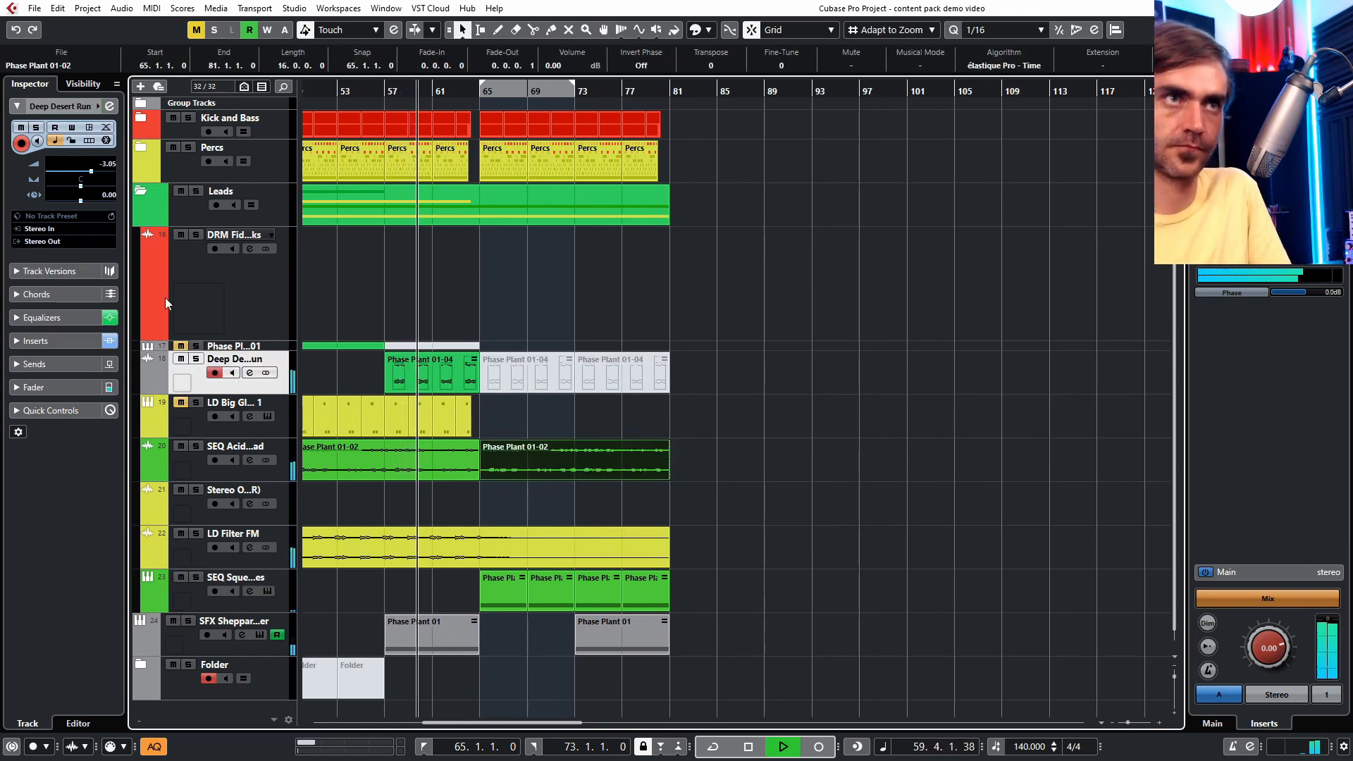
pyautogui.moveTo(91, 172); pyautogui.dragTo(88, 172)
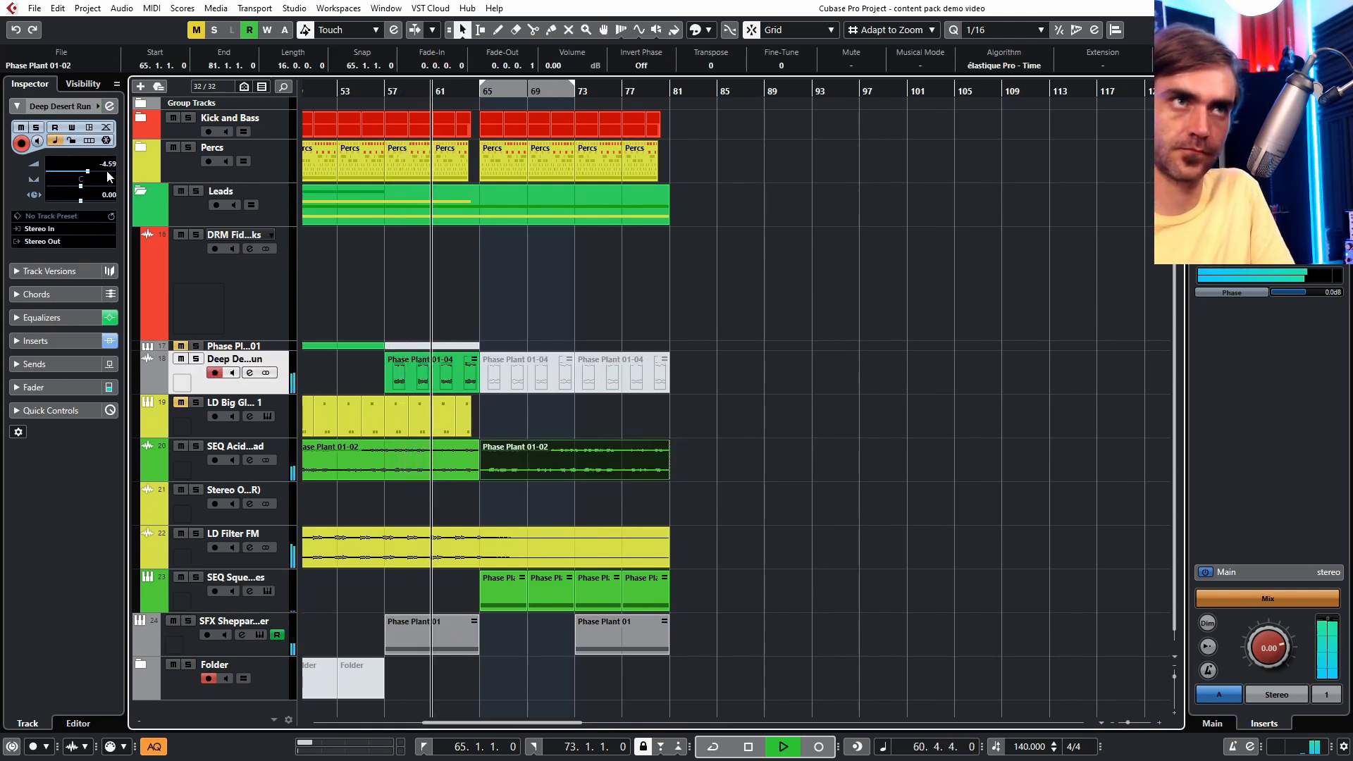
# - Collapse and re-expand the Leads folder track
pyautogui.click(722, 296)
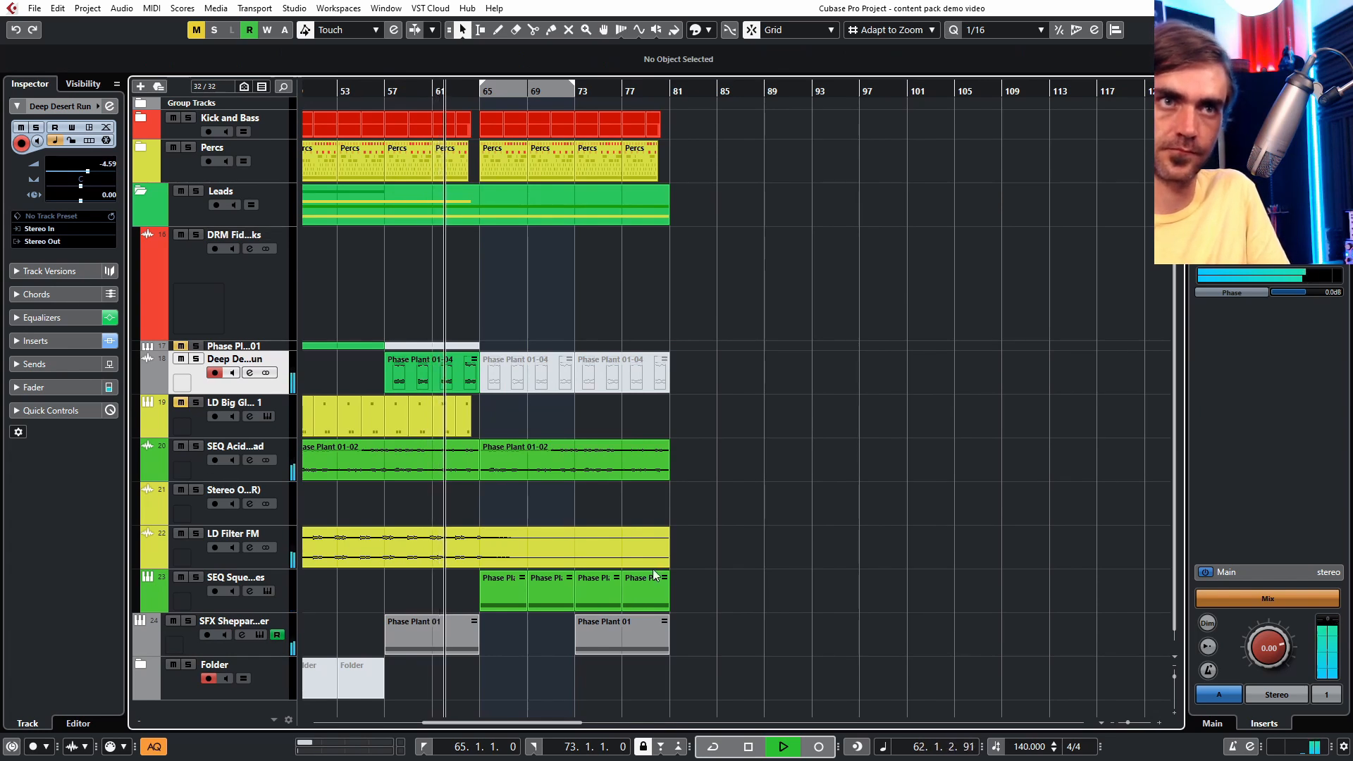
pyautogui.scroll(-3, 663, 564)
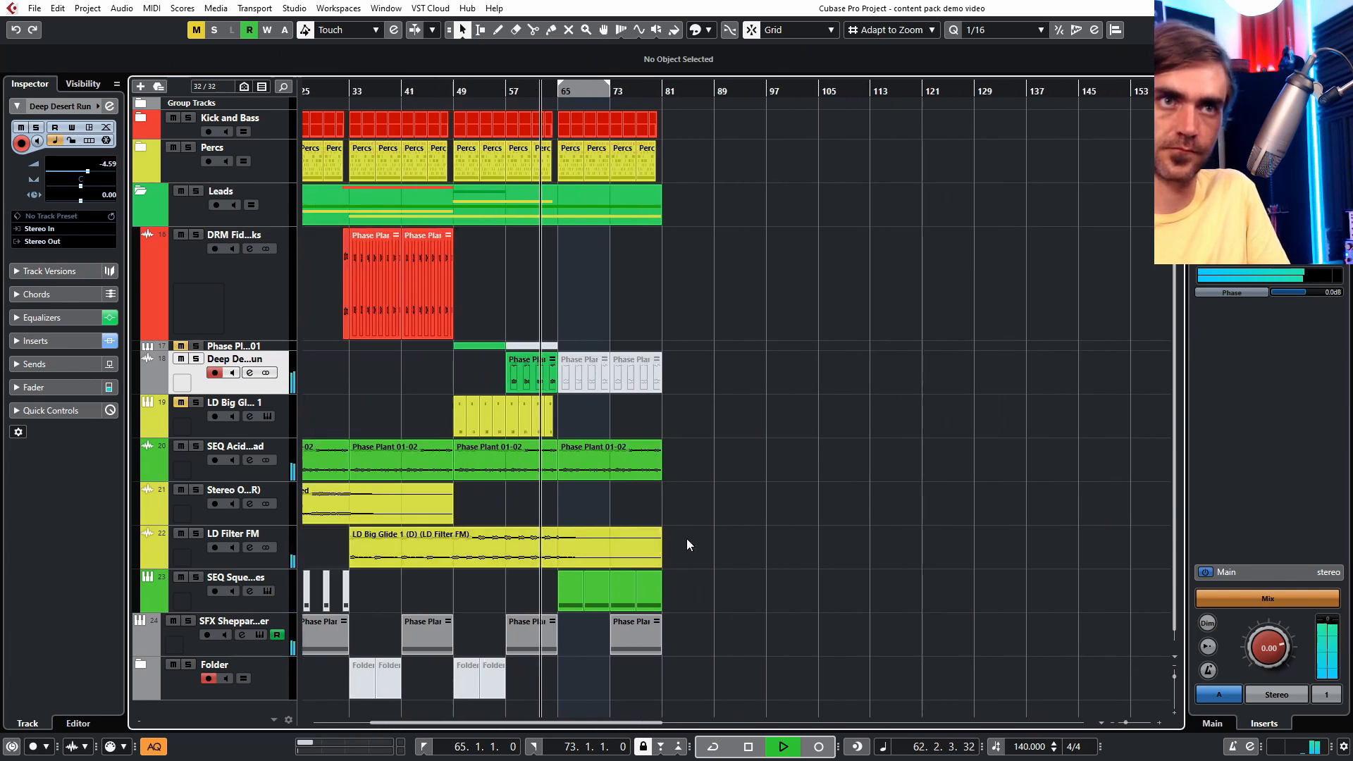
pyautogui.click(141, 193)
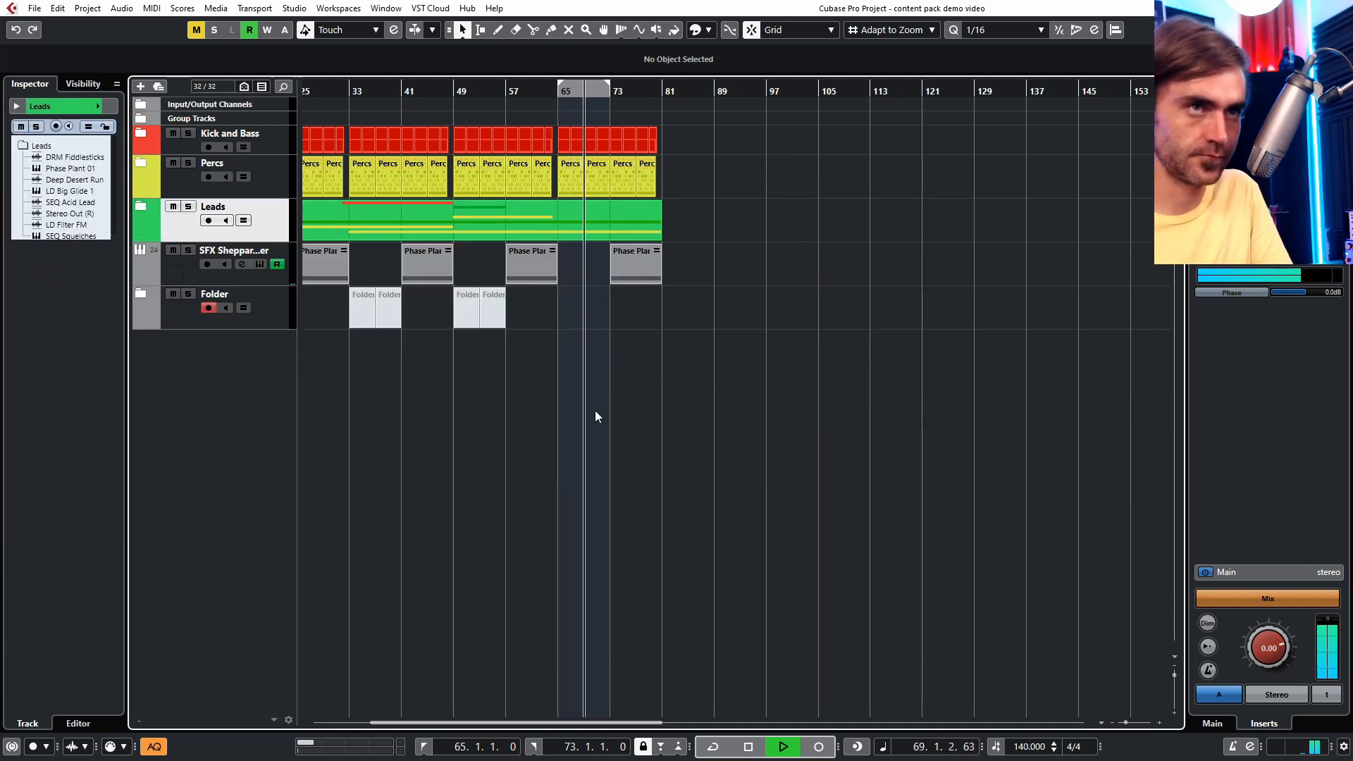
pyautogui.click(142, 206)
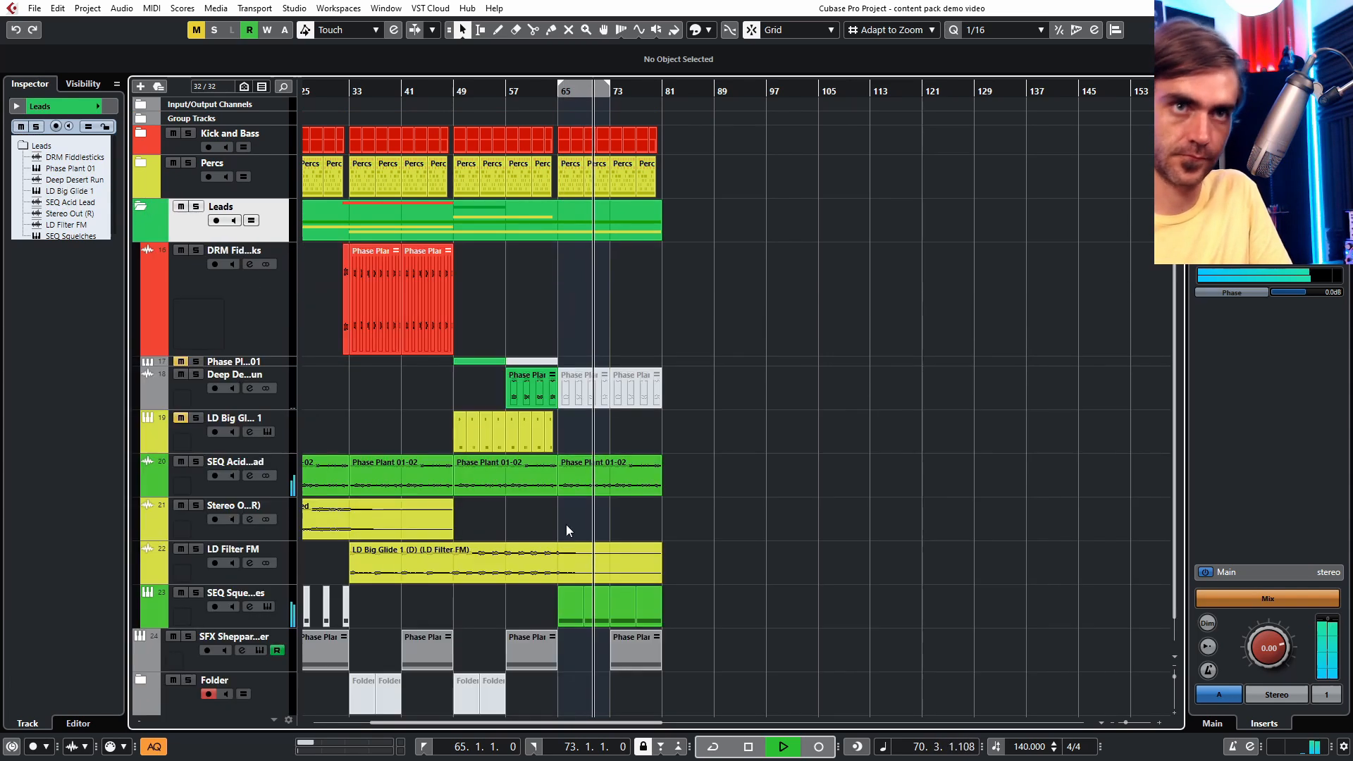
pyautogui.click(209, 620)
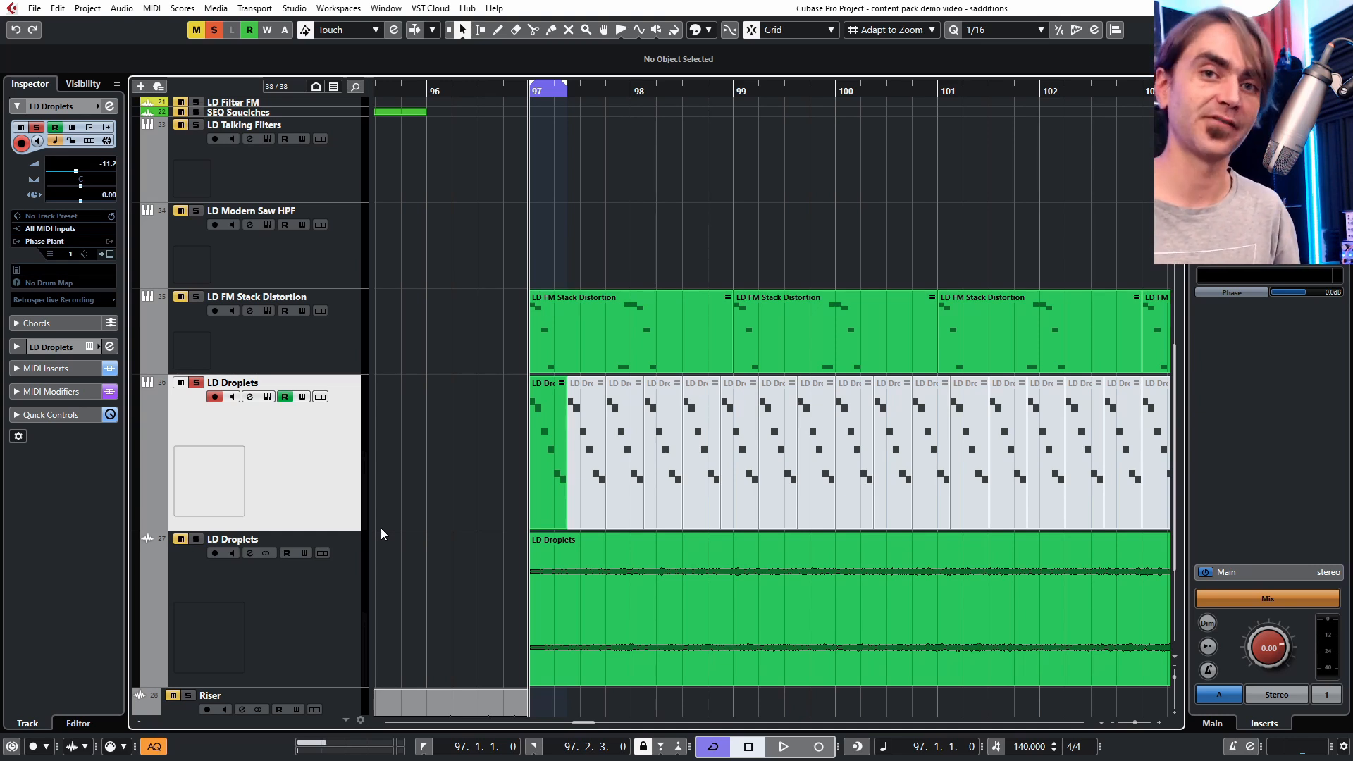
# - Play the LD Droplets part and open its Phase Plant instrument to preview the preset, then close it
pyautogui.press('space')
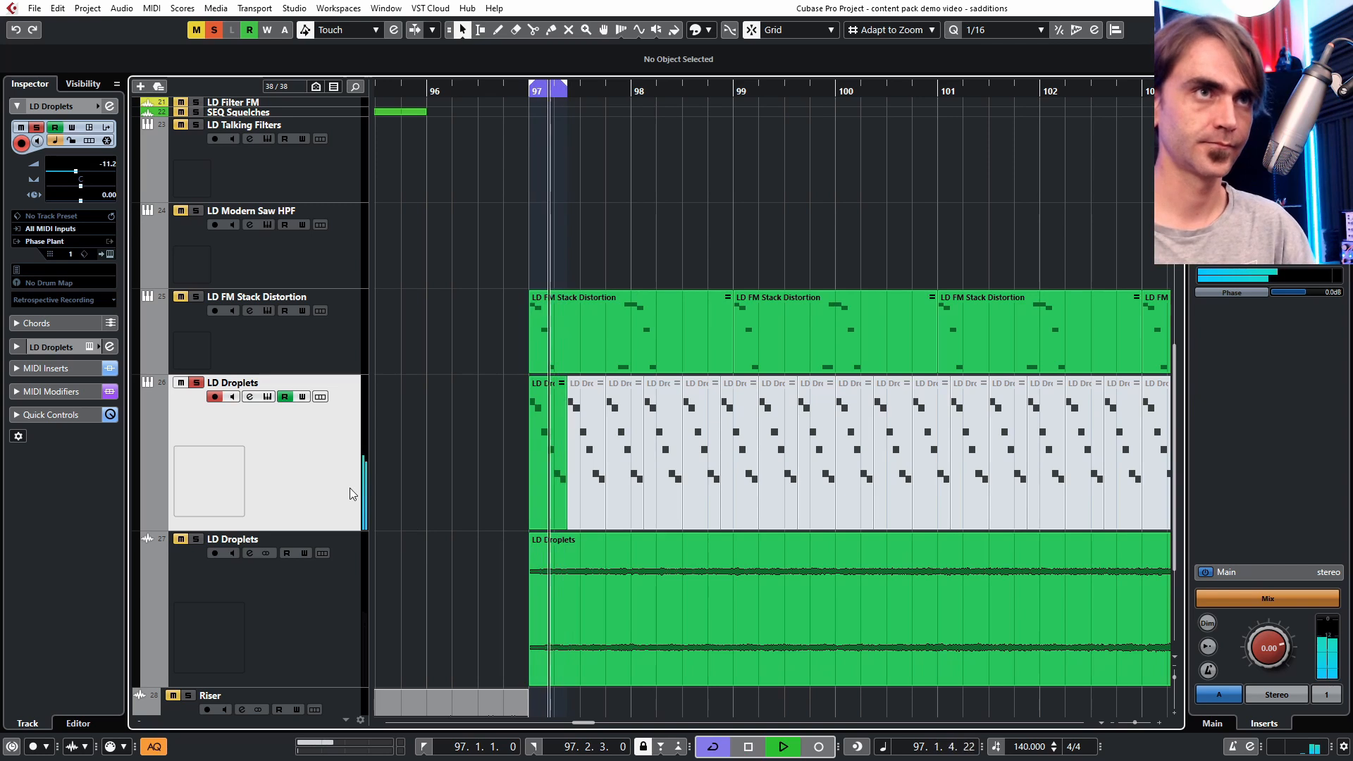
pyautogui.click(110, 254)
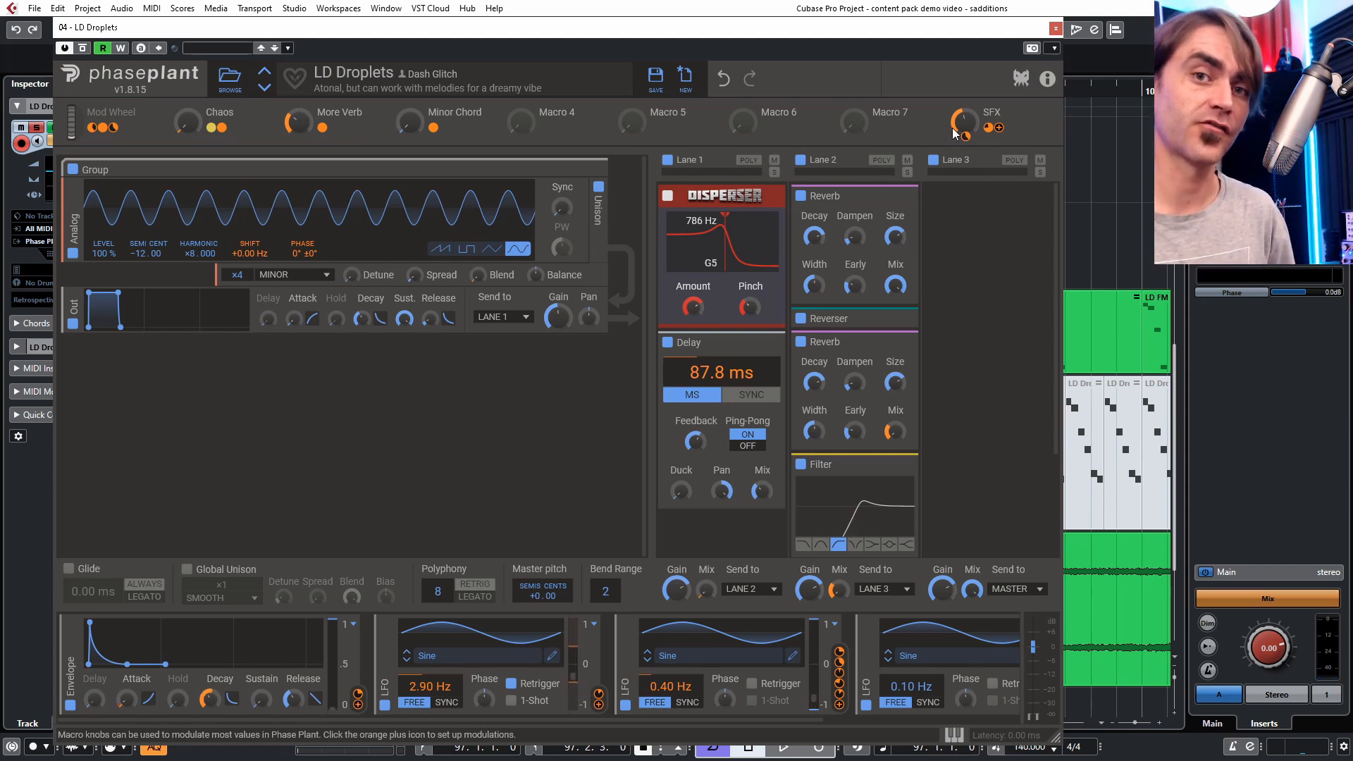
pyautogui.click(1057, 30)
# - Open the first LD Droplets MIDI part in the Key Editor to view its notes, then close the editor
pyautogui.scroll(-2, 712, 498)
pyautogui.hscroll(-1, 656, 409)
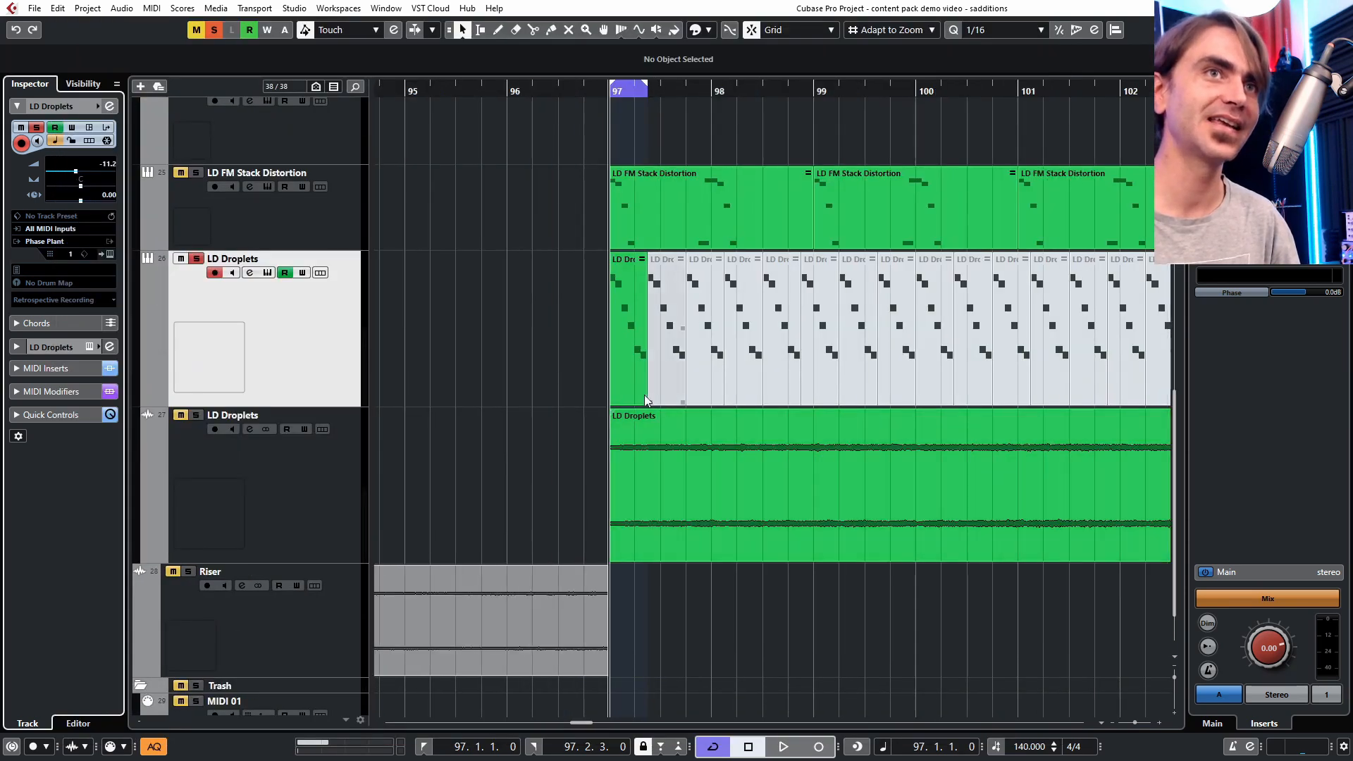
pyautogui.hscroll(2, 630, 384)
pyautogui.hscroll(-1, 630, 383)
pyautogui.scroll(2, 597, 352)
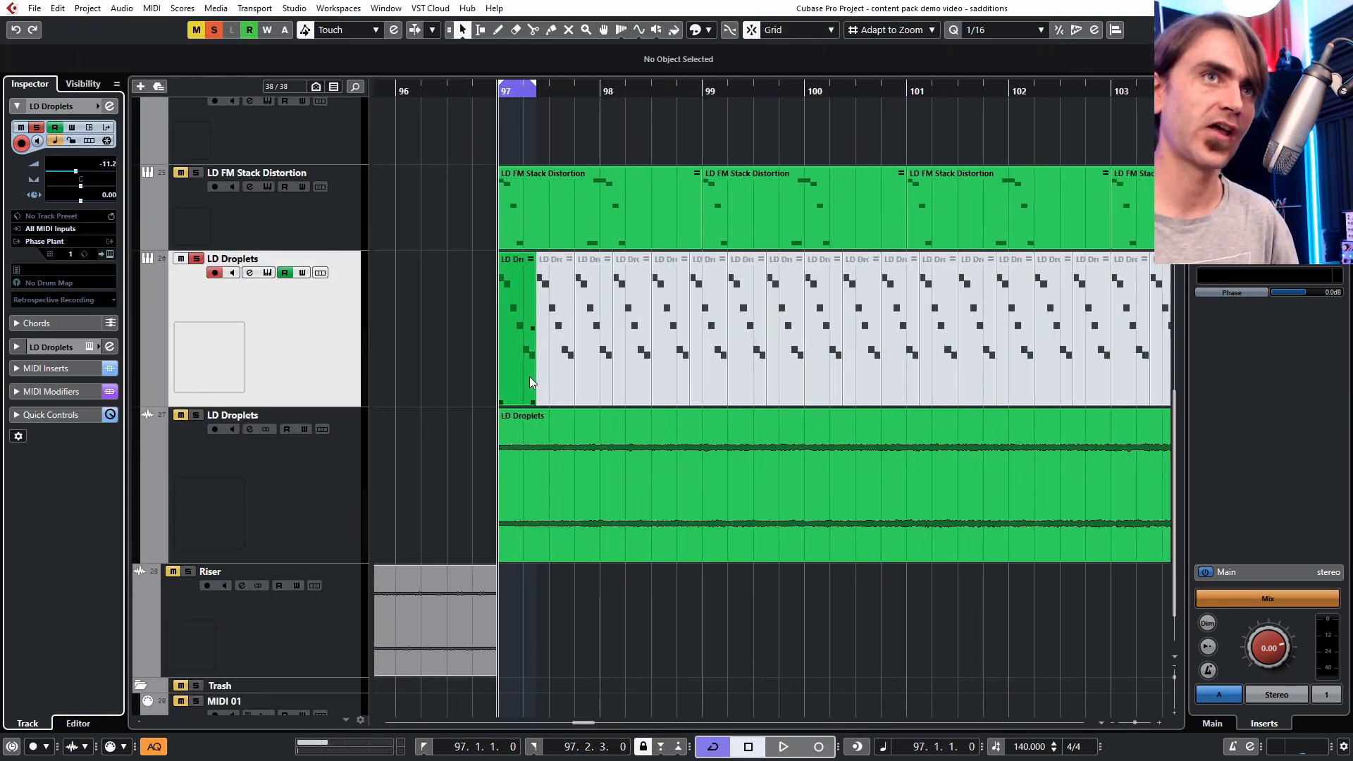
pyautogui.doubleClick(512, 332)
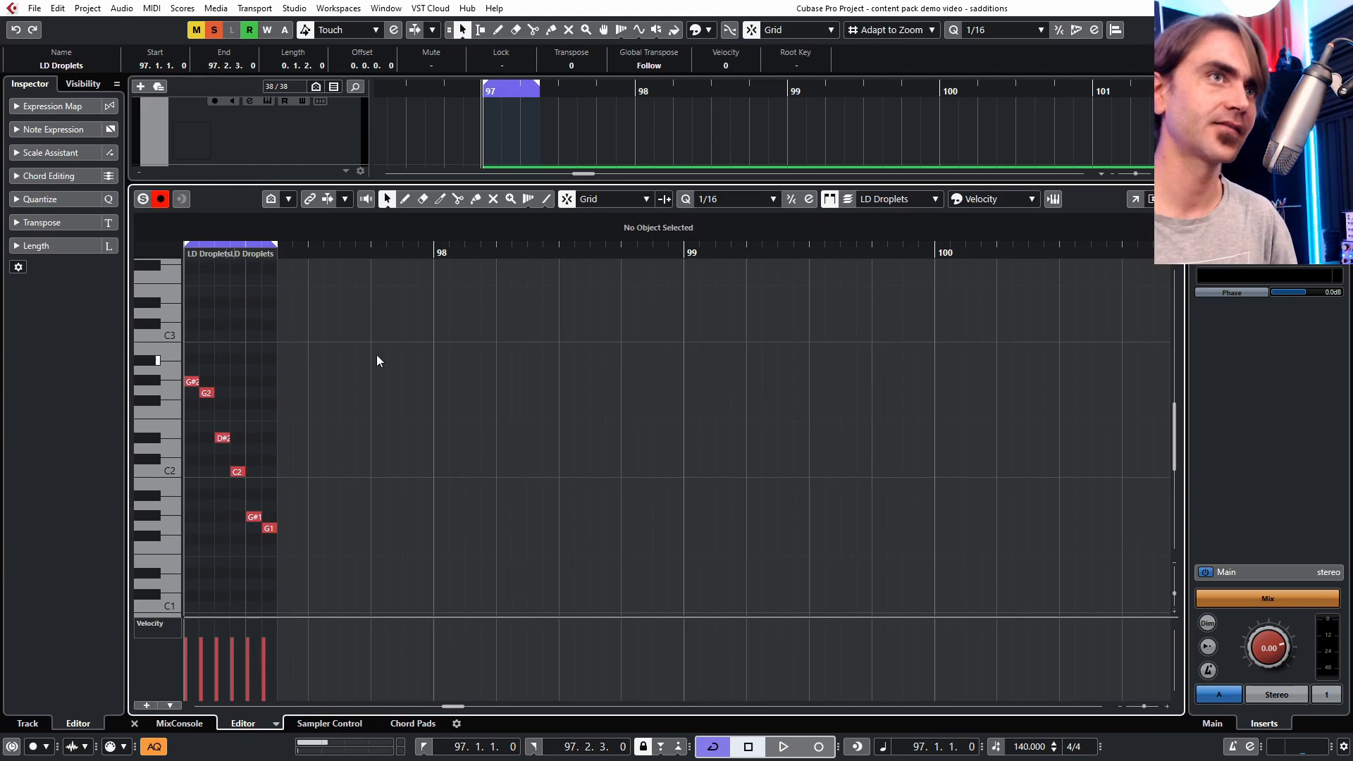
pyautogui.hscroll(-2, 345, 381)
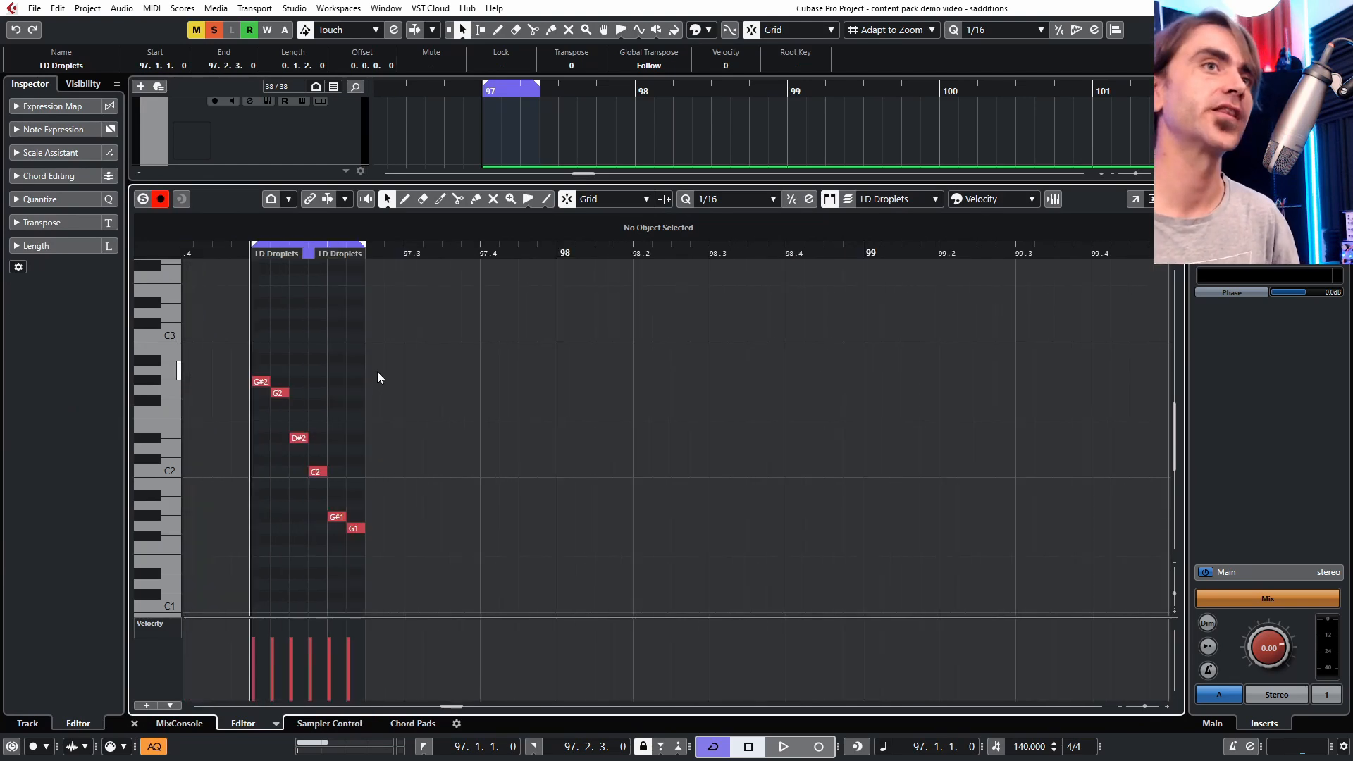
pyautogui.click(136, 724)
# - Select the LD Droplets parts and set the cycle range to bars 97 through 113
pyautogui.scroll(-4, 699, 353)
pyautogui.hscroll(2, 666, 343)
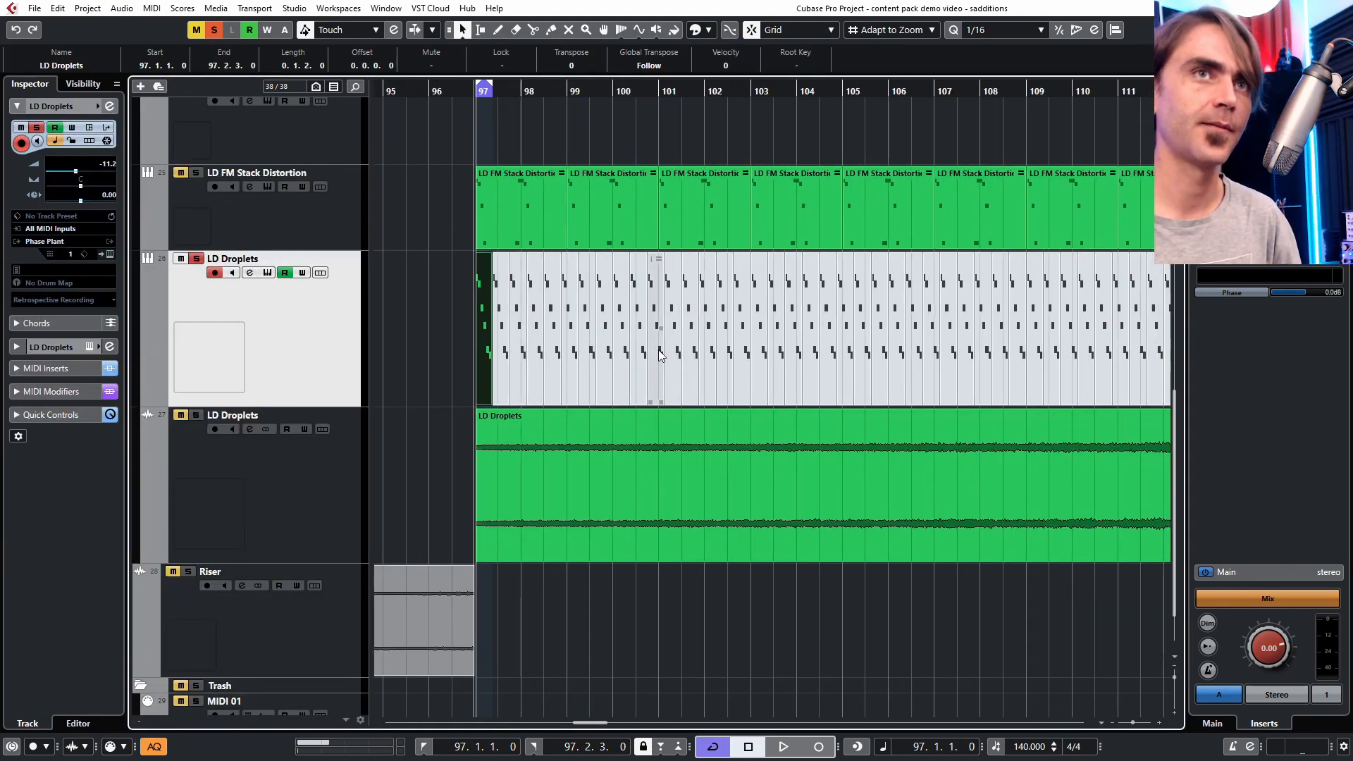
pyautogui.scroll(-4, 670, 341)
pyautogui.scroll(2, 671, 343)
pyautogui.click(1061, 324)
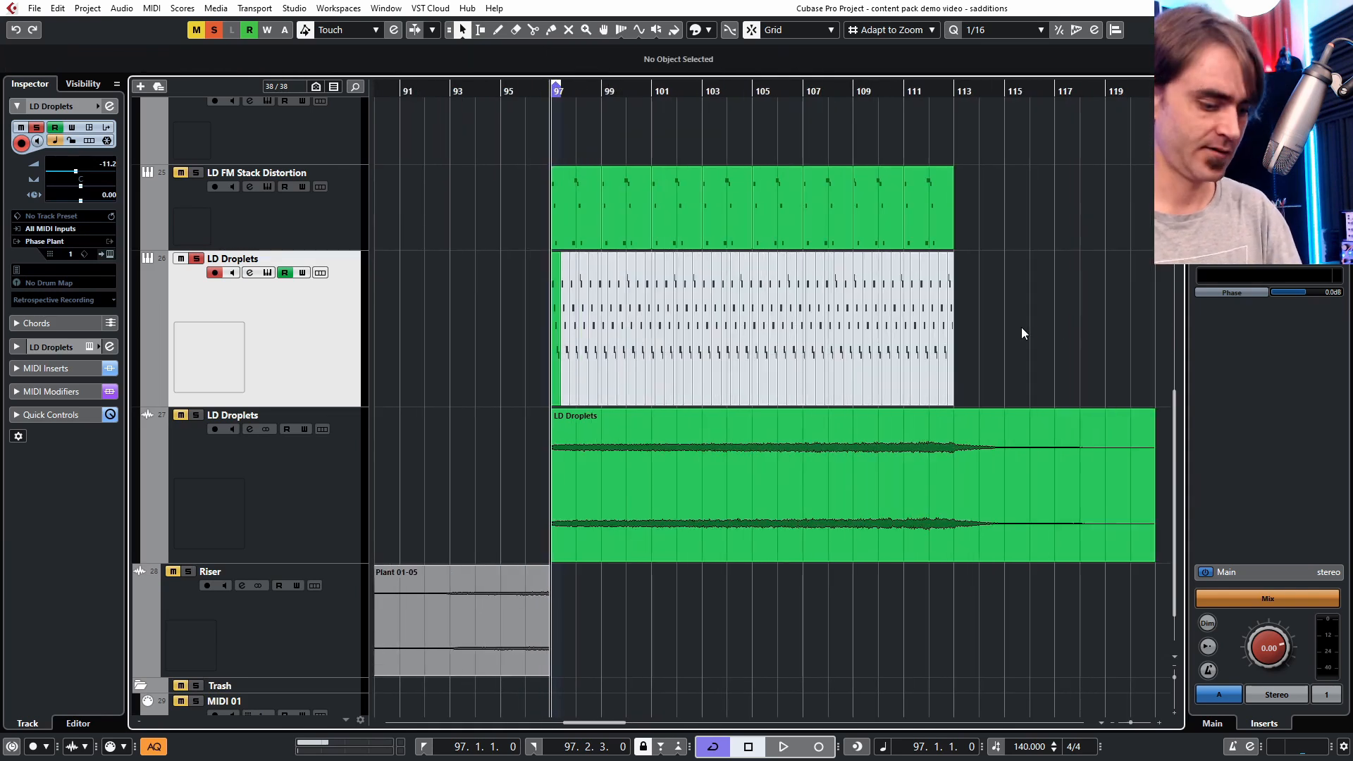
pyautogui.press('1')
pyautogui.moveTo(1020, 328); pyautogui.dragTo(557, 370)
pyautogui.scroll(2, 941, 127)
pyautogui.keyDown('alt'); pyautogui.click(967, 90); pyautogui.keyUp('alt')
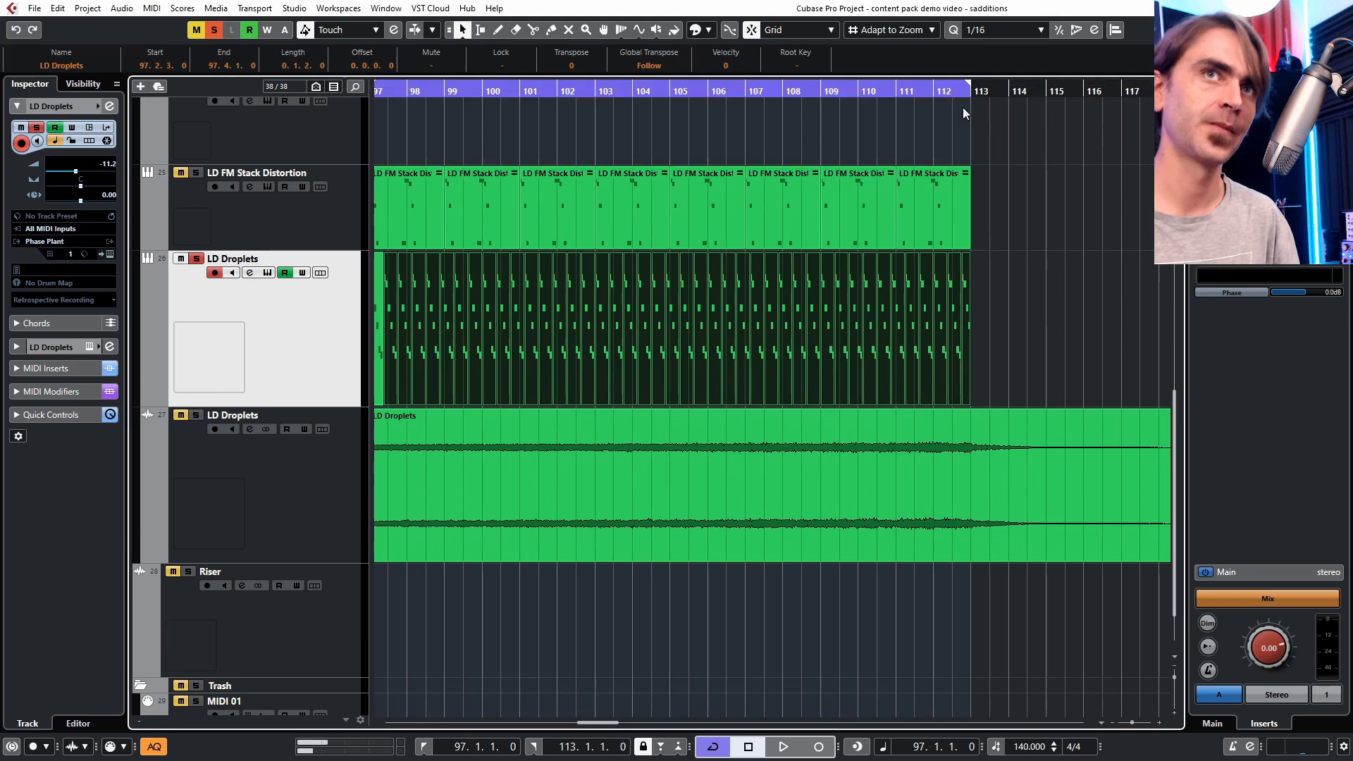
# - Set the cycle range to bar 112 through 112.2.3 and start playback
pyautogui.scroll(-5, 1009, 129)
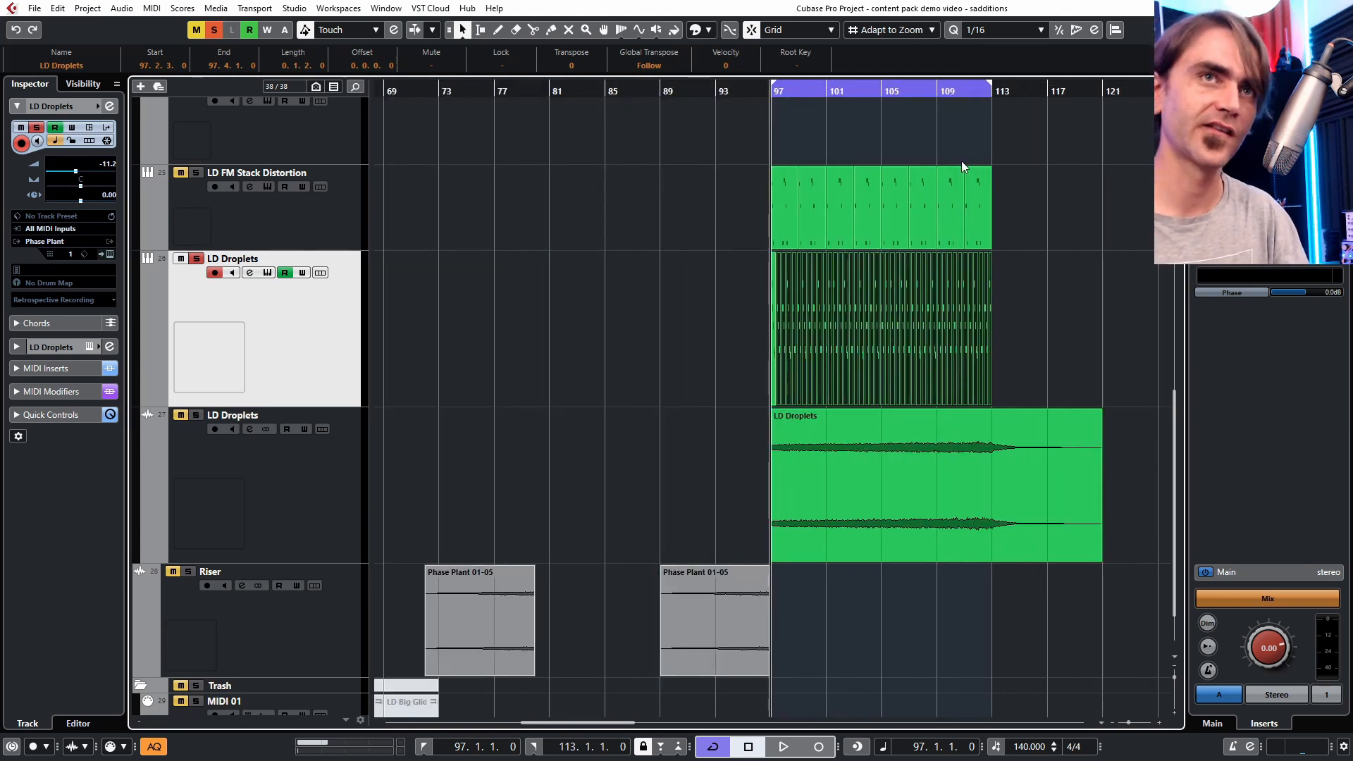
pyautogui.hscroll(3, 856, 305)
pyautogui.click(869, 296)
pyautogui.scroll(3, 840, 239)
pyautogui.scroll(-1, 839, 239)
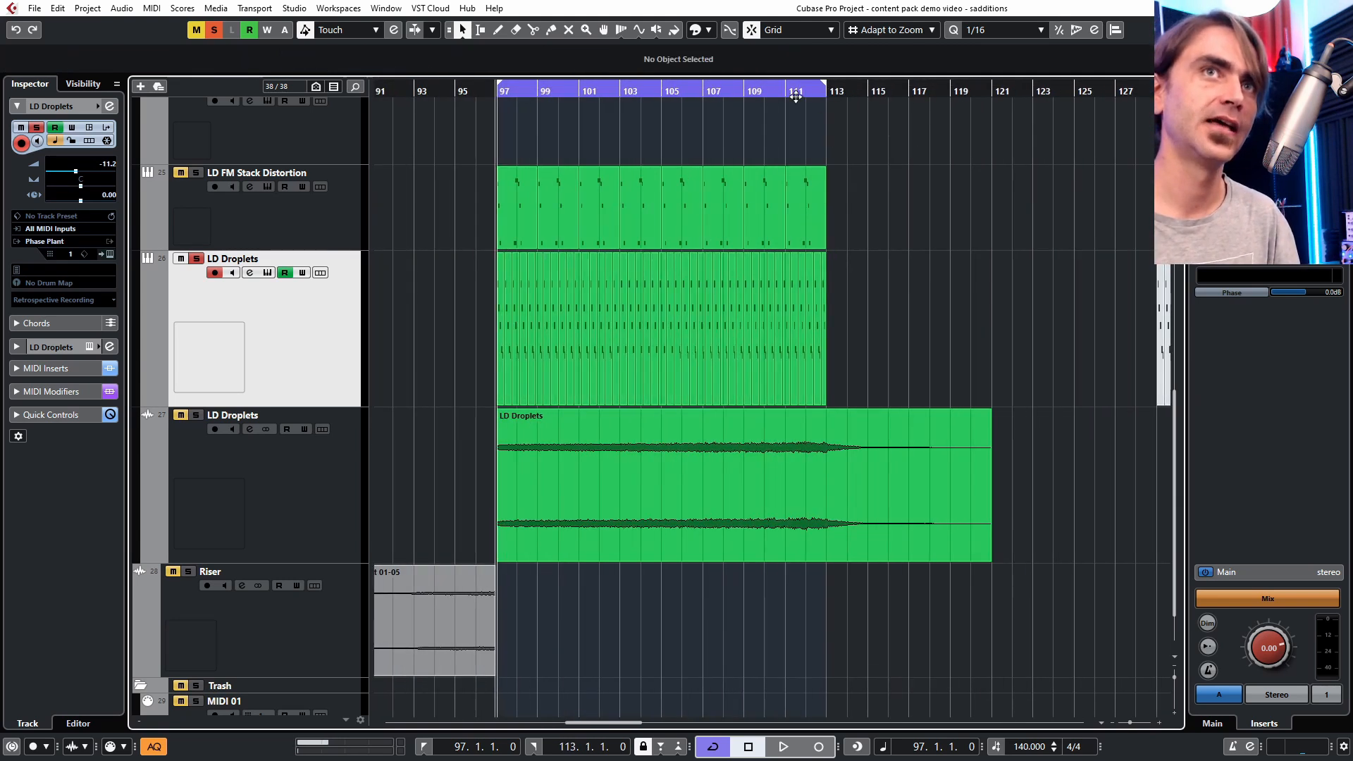
pyautogui.scroll(1, 800, 100)
pyautogui.scroll(4, 828, 102)
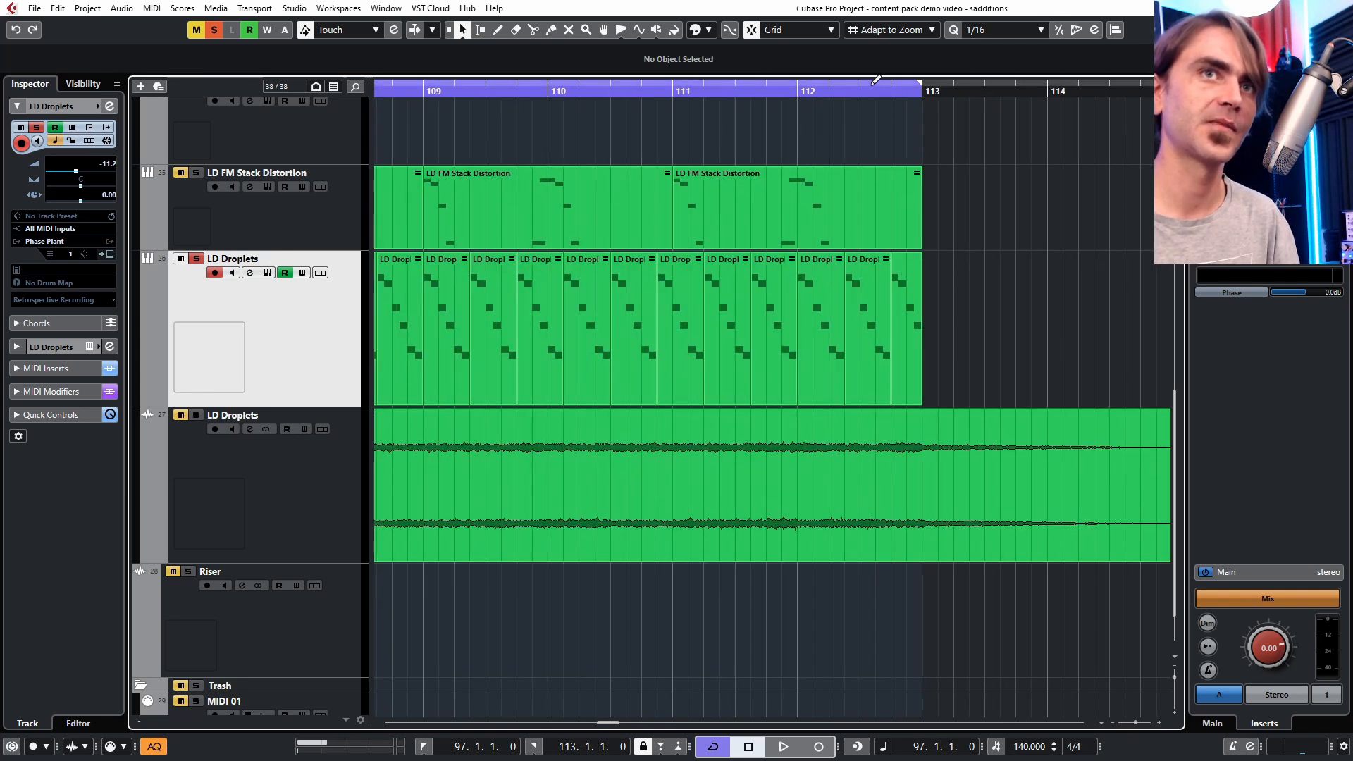
pyautogui.scroll(4, 843, 92)
pyautogui.moveTo(849, 88); pyautogui.dragTo(695, 89)
pyautogui.press('space')
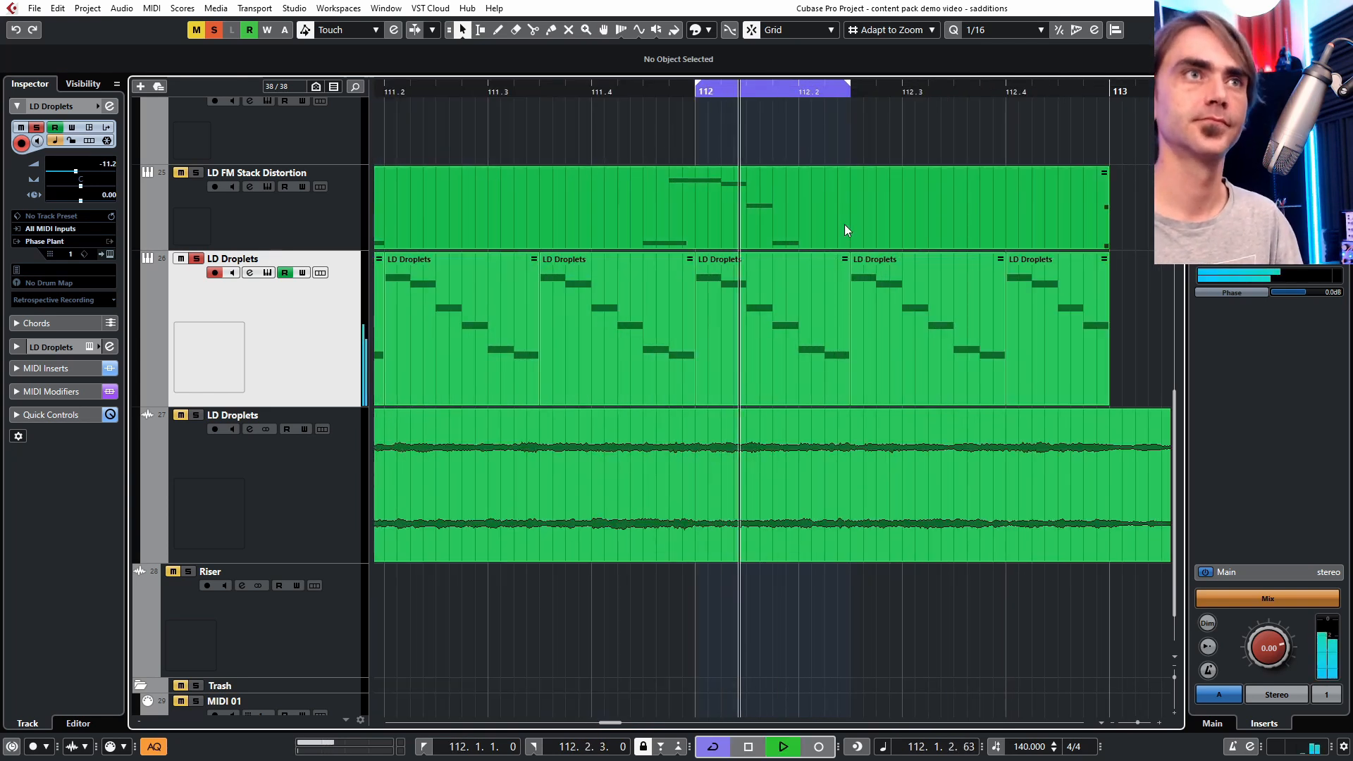
# - Show and hide the LD Droplets track's macro automation lanes, then stop playback
pyautogui.click(147, 399)
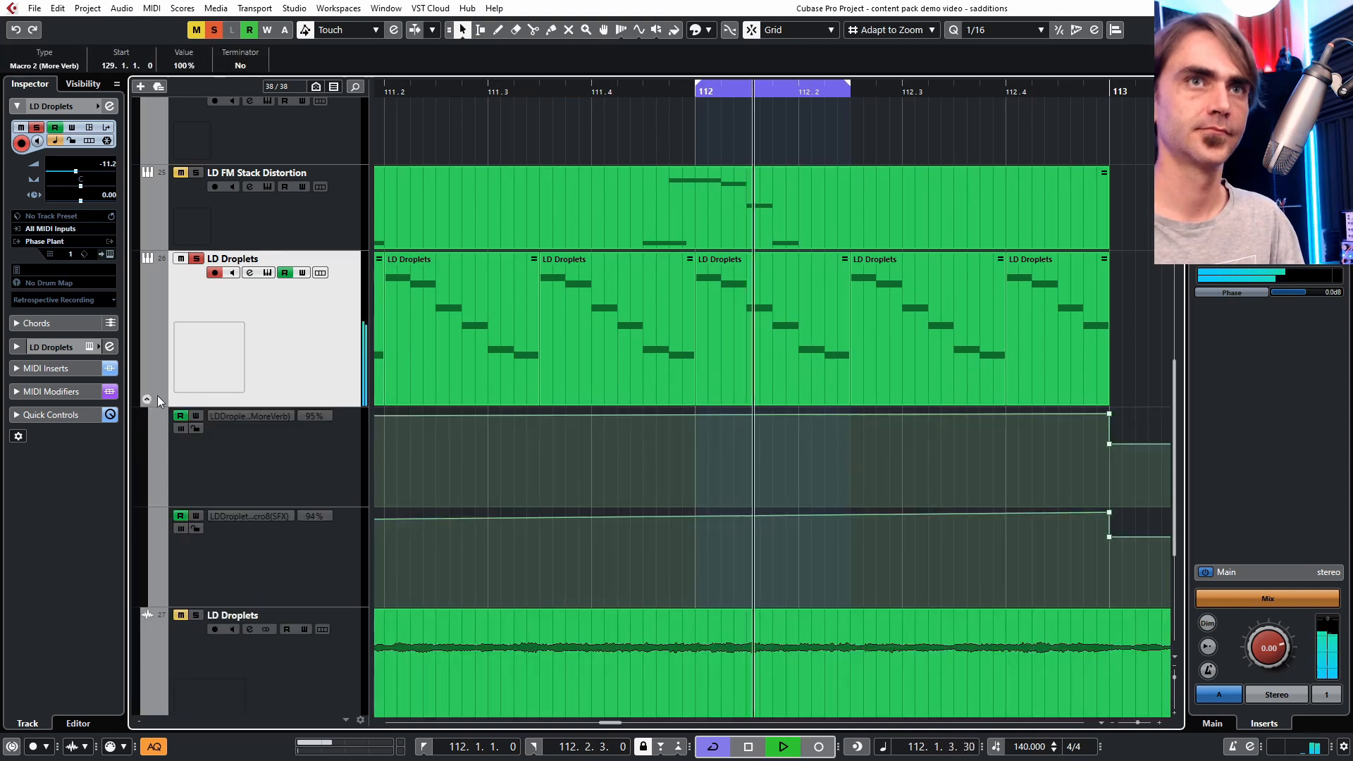
pyautogui.click(148, 399)
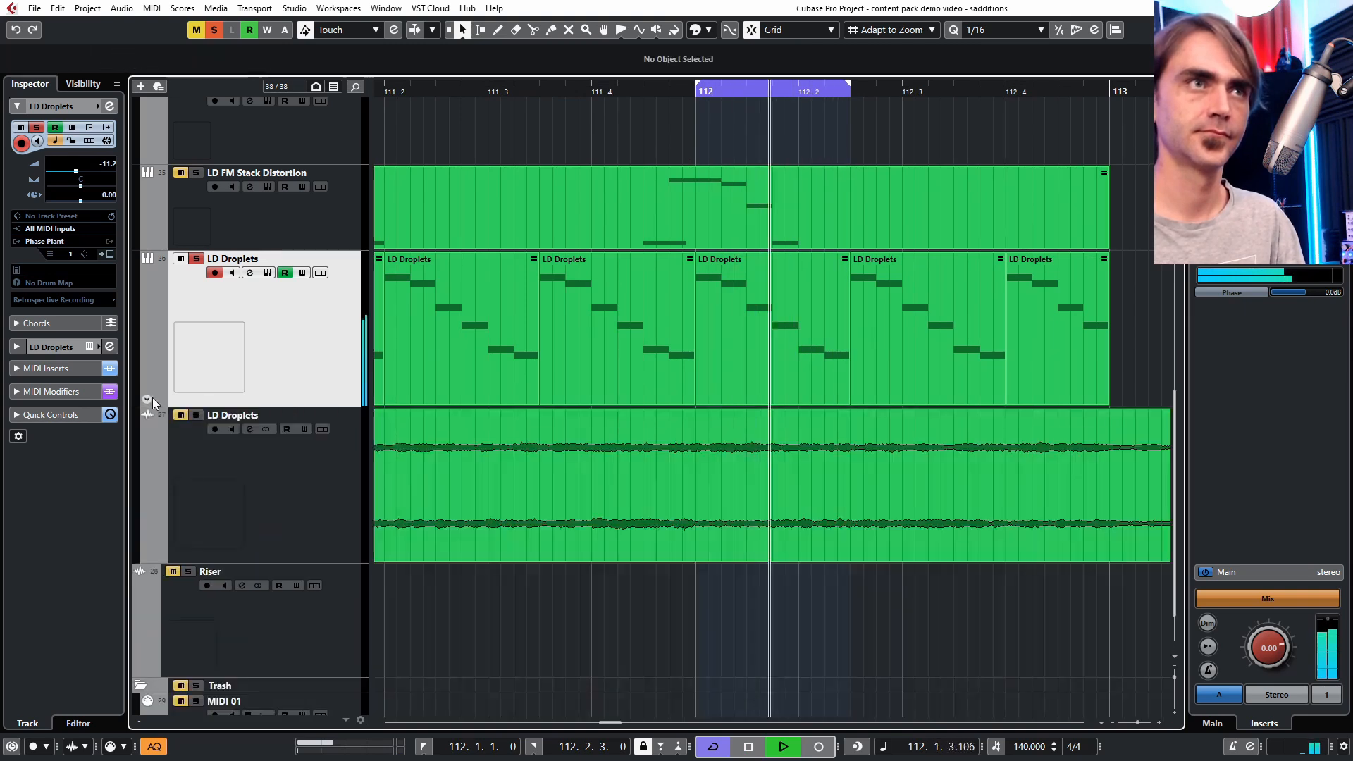
pyautogui.scroll(-4, 815, 320)
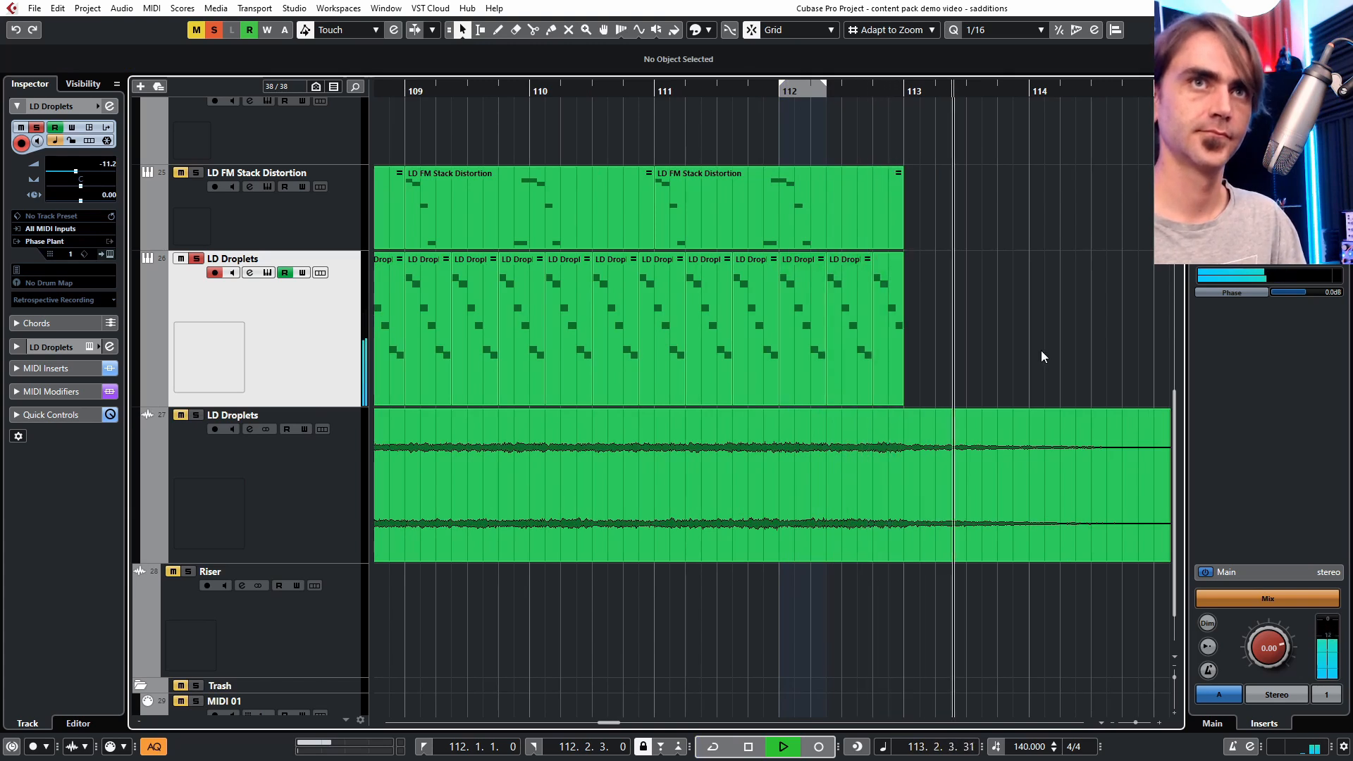
pyautogui.scroll(-4, 1021, 342)
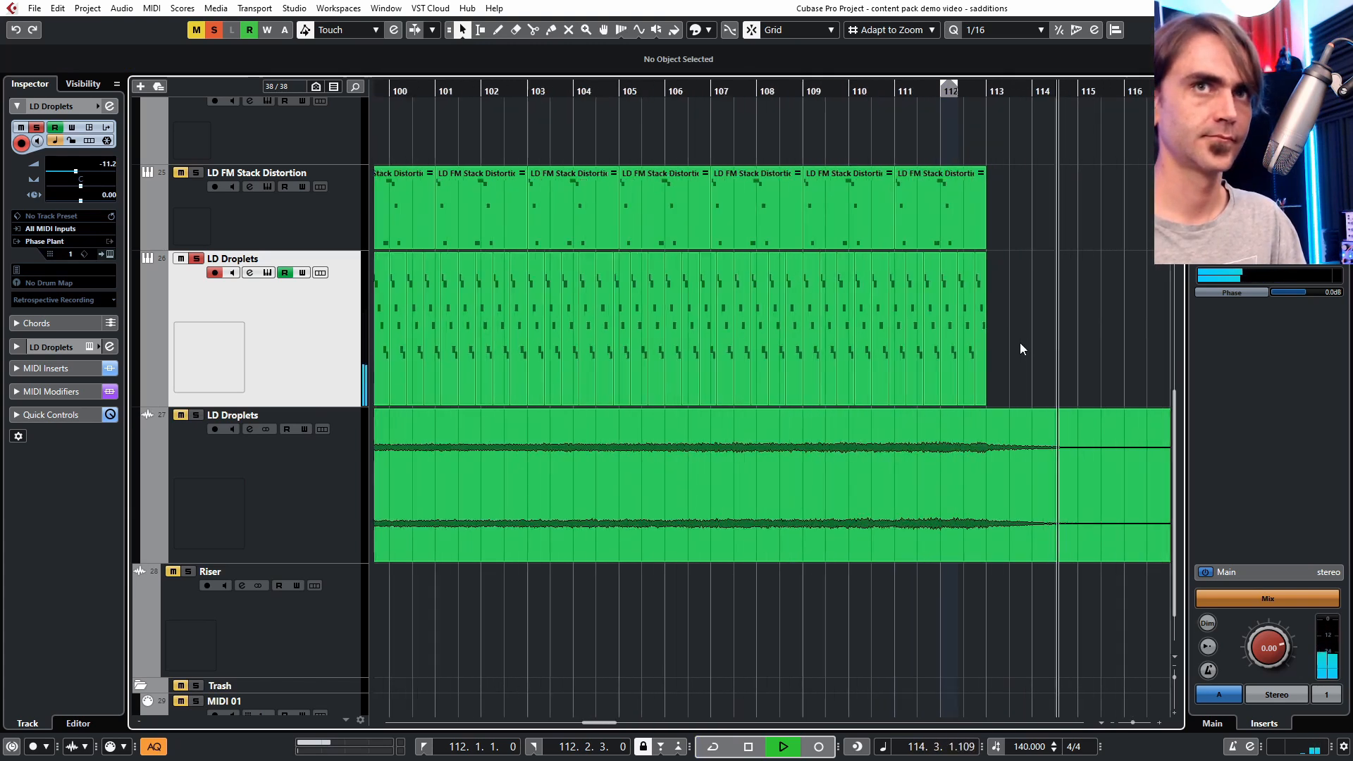
pyautogui.scroll(-5, 1021, 342)
pyautogui.press('space')
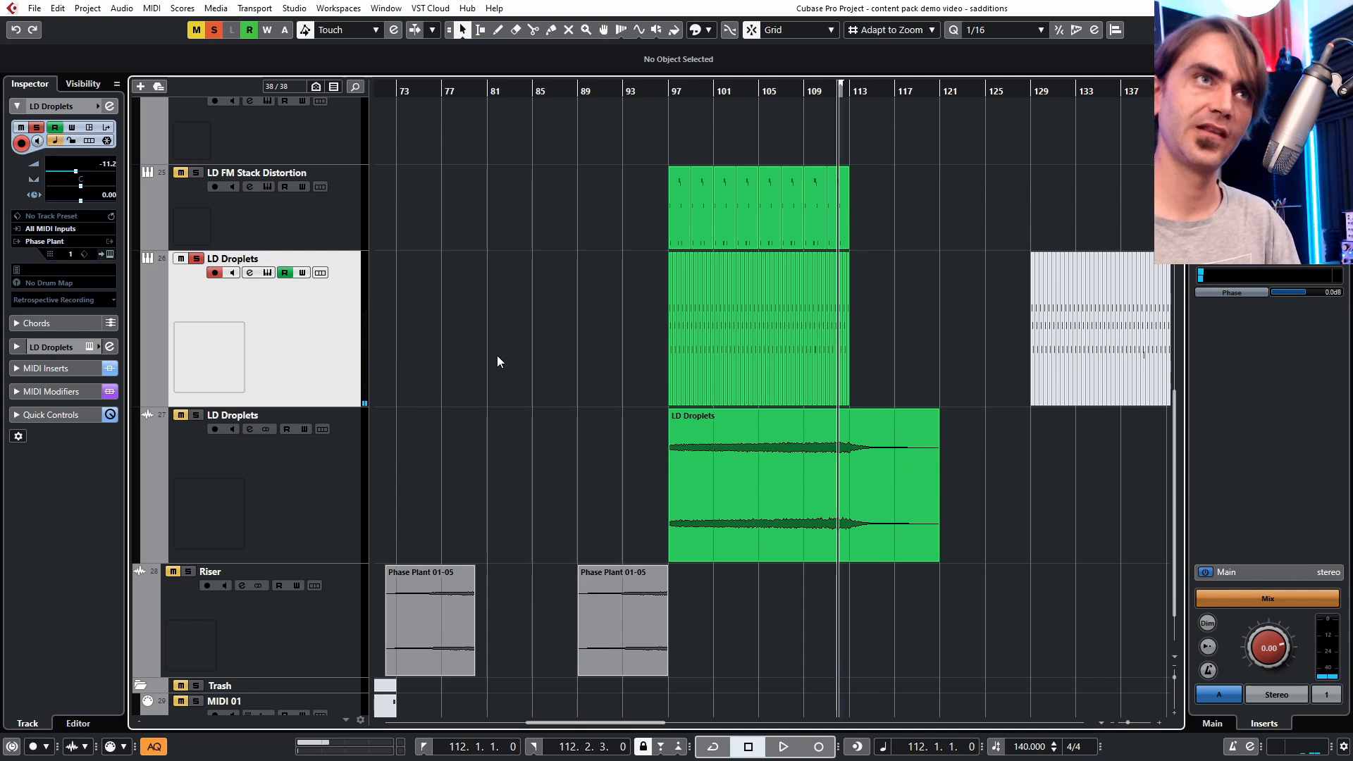
# - Collapse the Leads folder track
pyautogui.scroll(-4, 497, 355)
pyautogui.scroll(10, 597, 361)
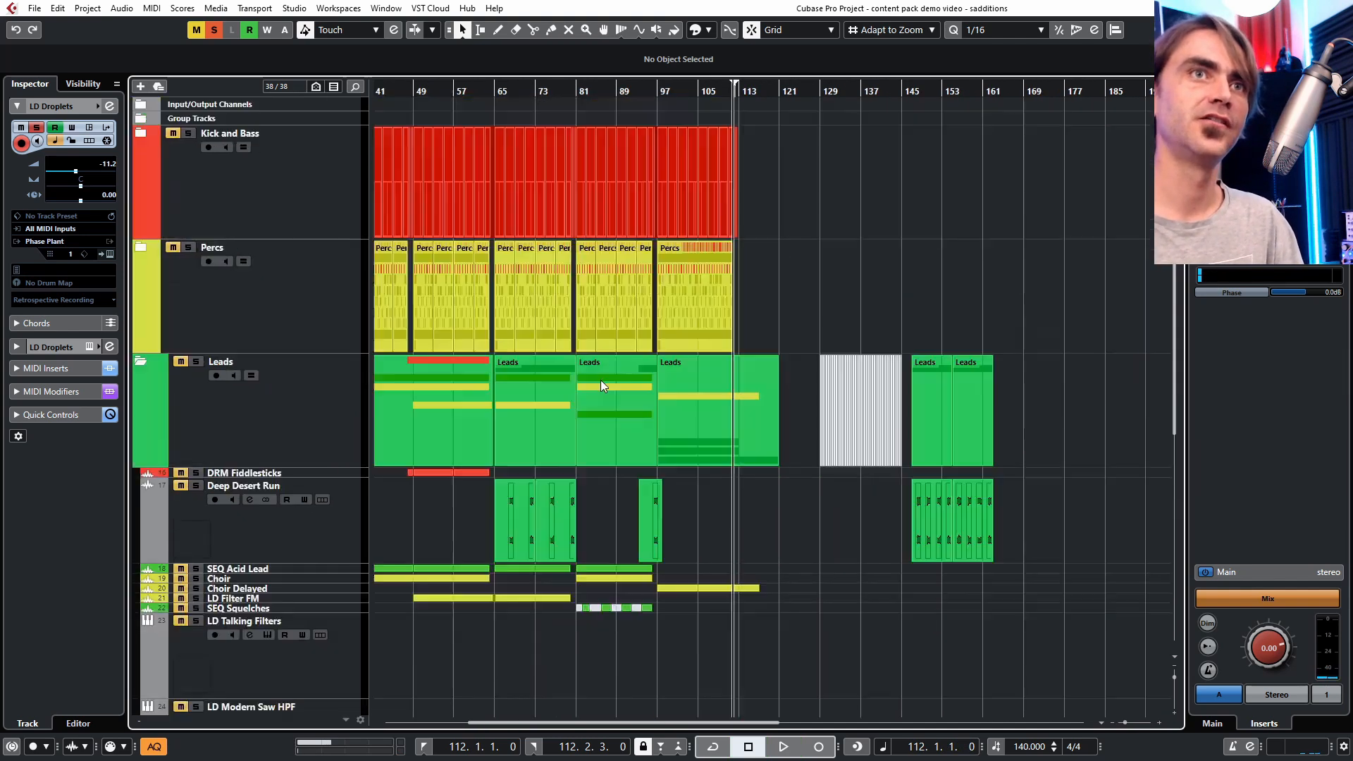
pyautogui.scroll(-12, 301, 541)
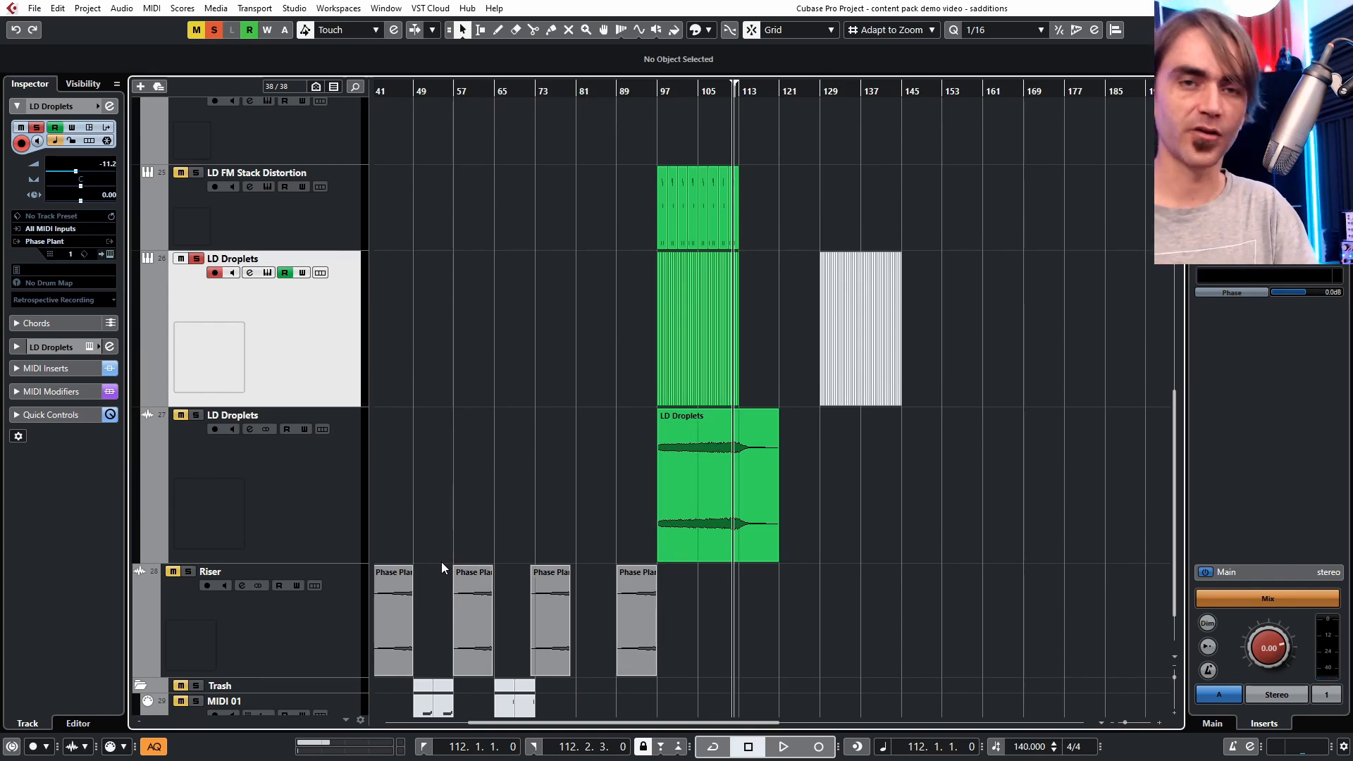
pyautogui.hscroll(-5, 531, 341)
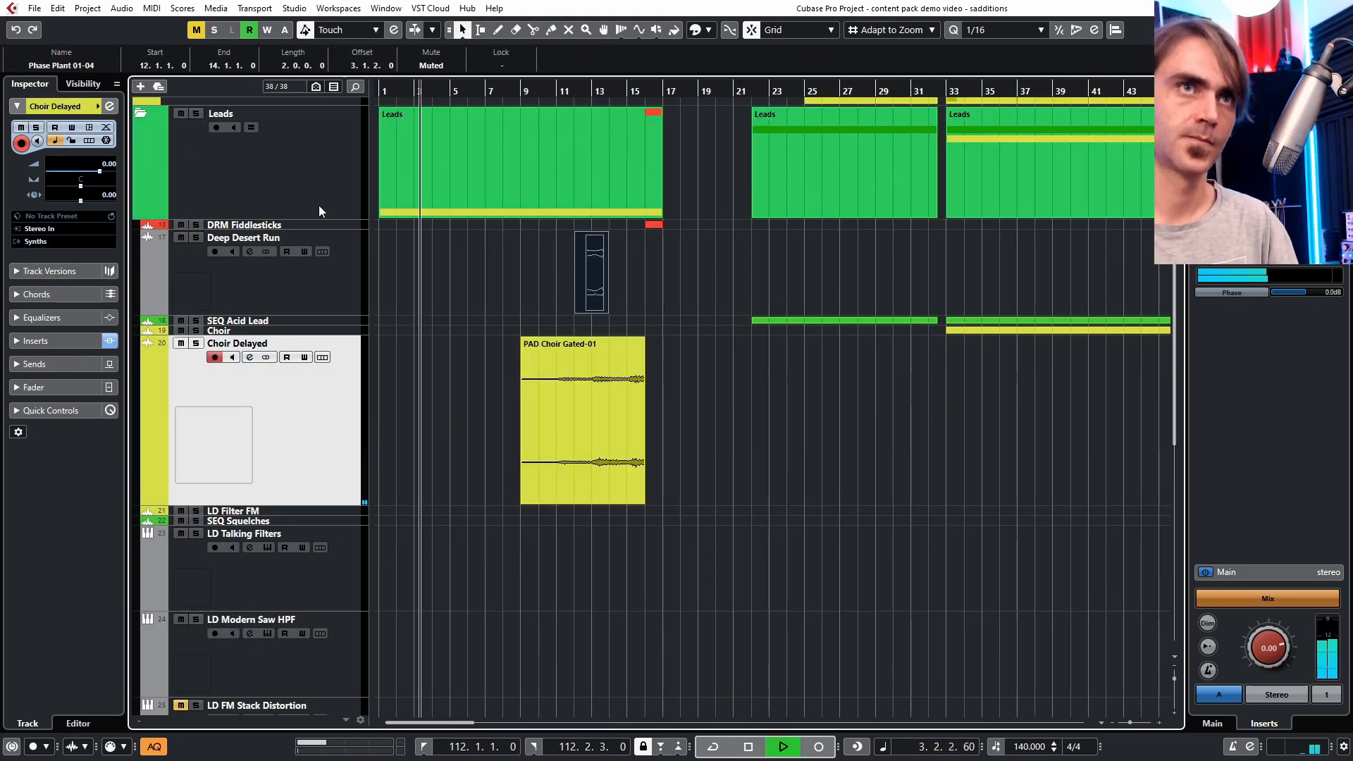
pyautogui.click(141, 113)
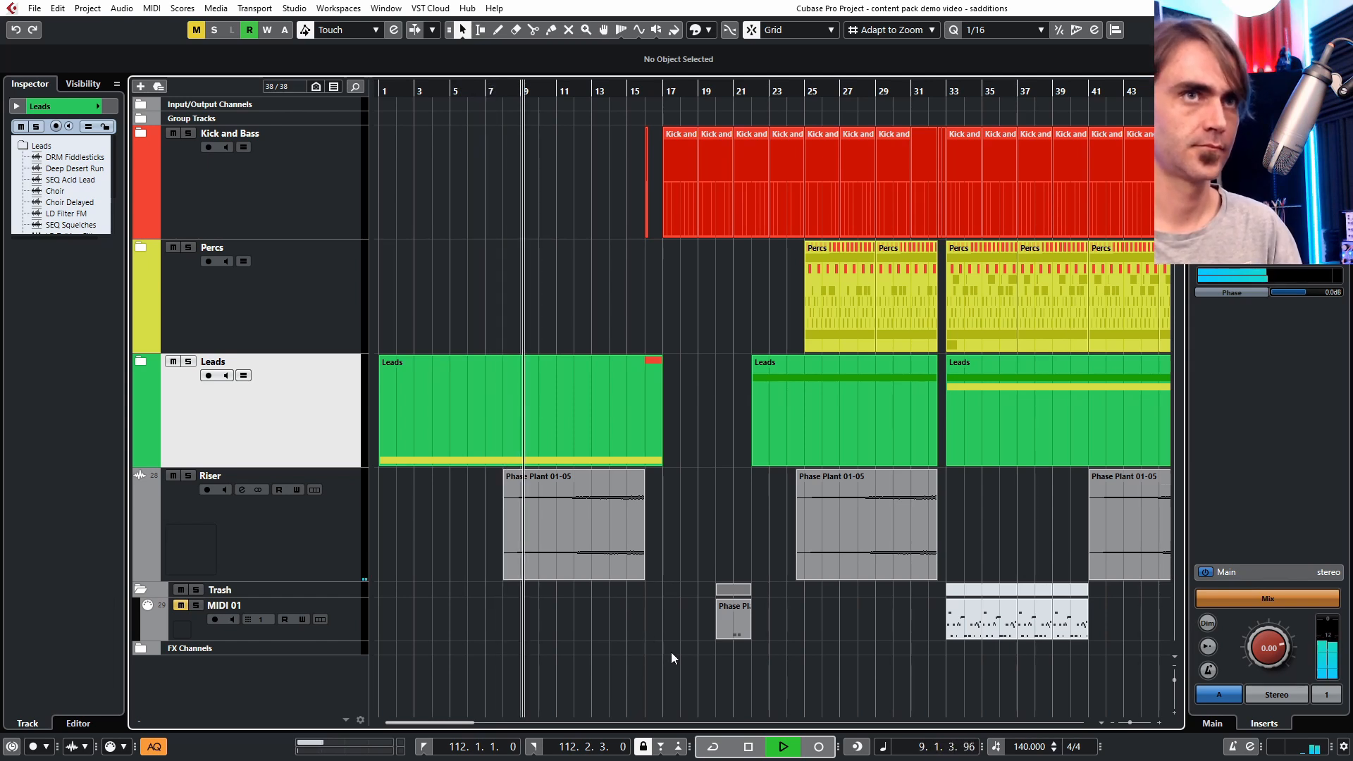
# - Split the LD Droplets audio event at bar 25 and move the later part back to start at bar 21
pyautogui.press('g')
pyautogui.press('g')
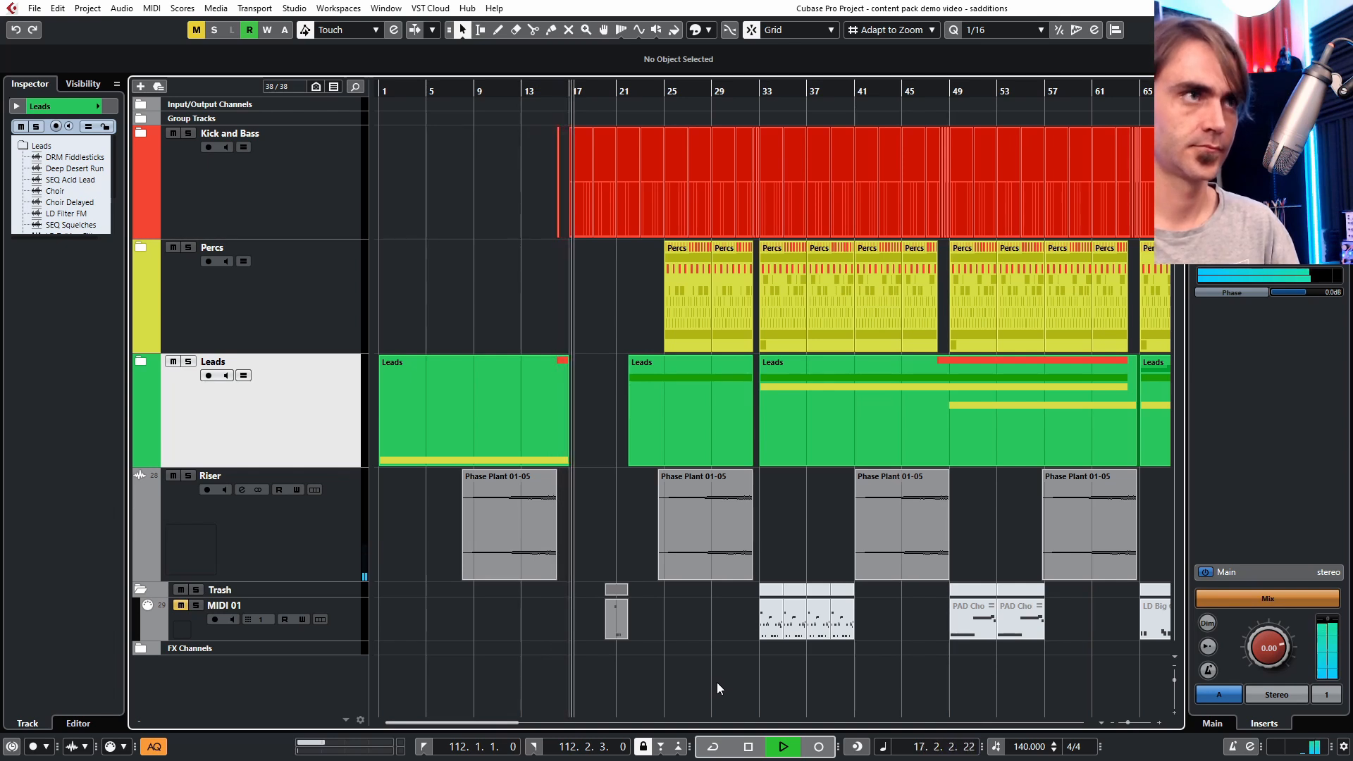
pyautogui.hscroll(2, 687, 662)
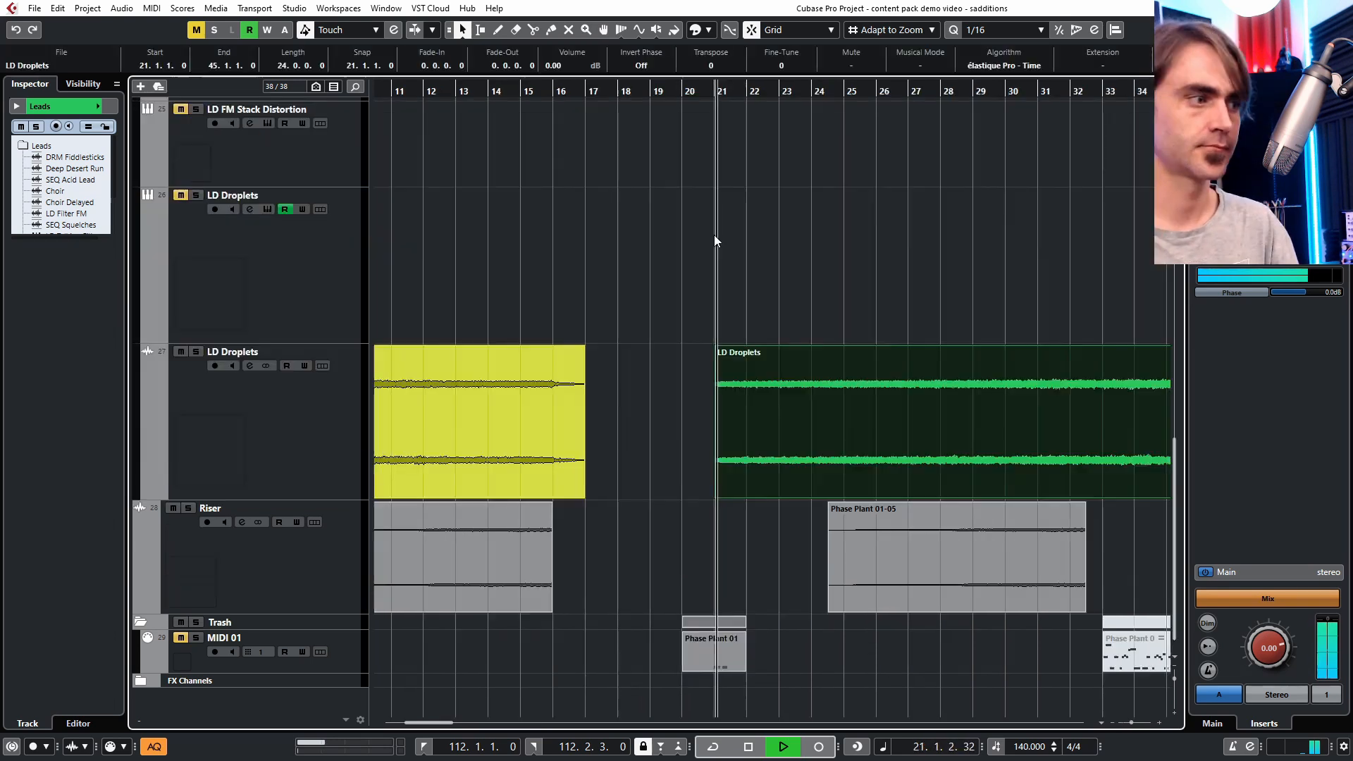
pyautogui.scroll(2, 726, 228)
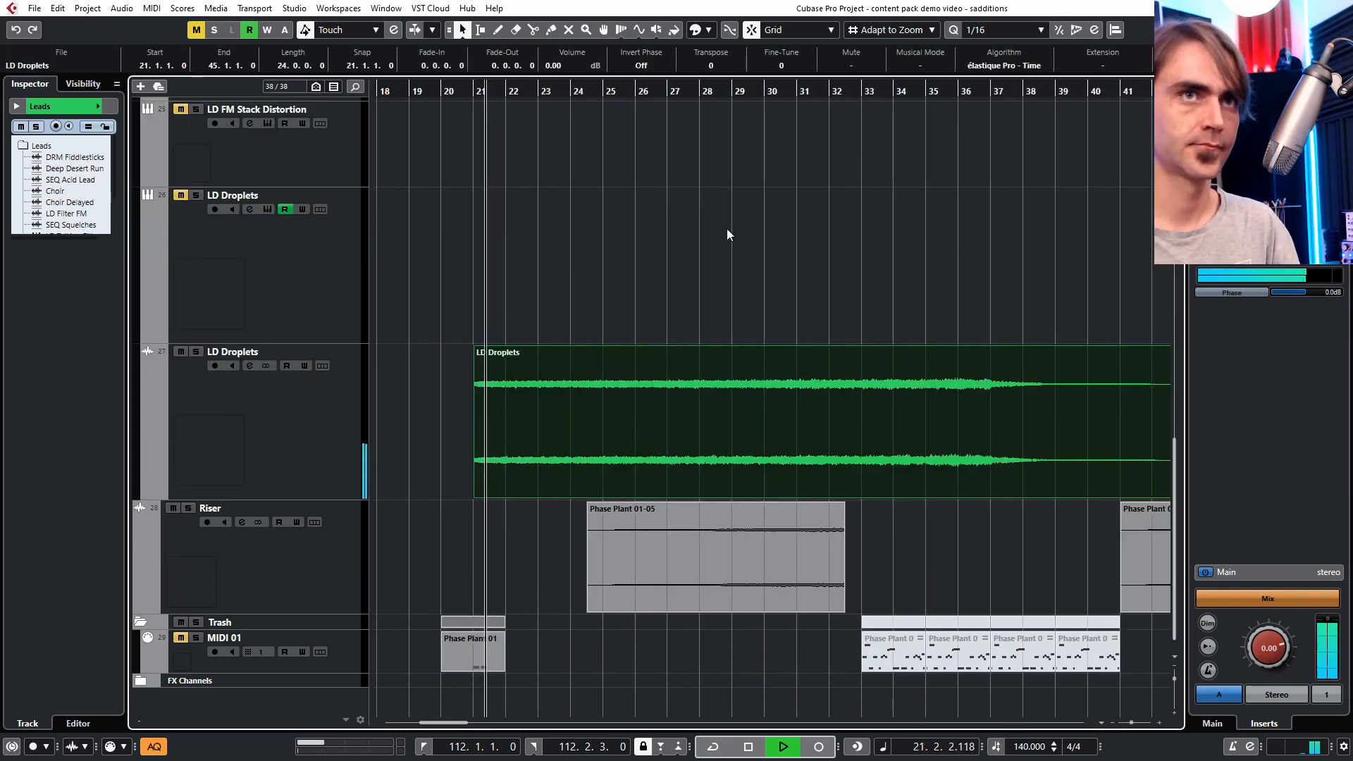
pyautogui.scroll(-3, 718, 231)
pyautogui.scroll(5, 825, 472)
pyautogui.hscroll(4, 775, 539)
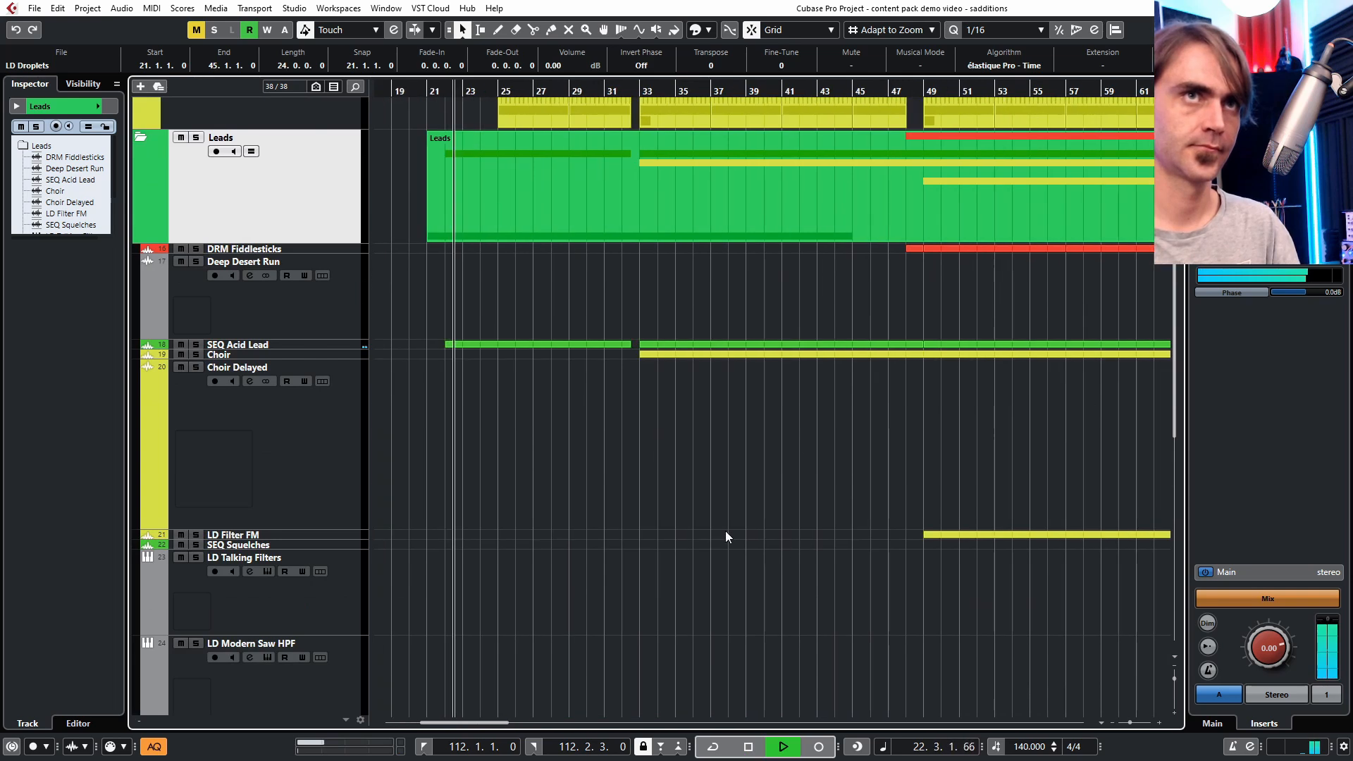
pyautogui.scroll(2, 705, 557)
pyautogui.scroll(-10, 634, 445)
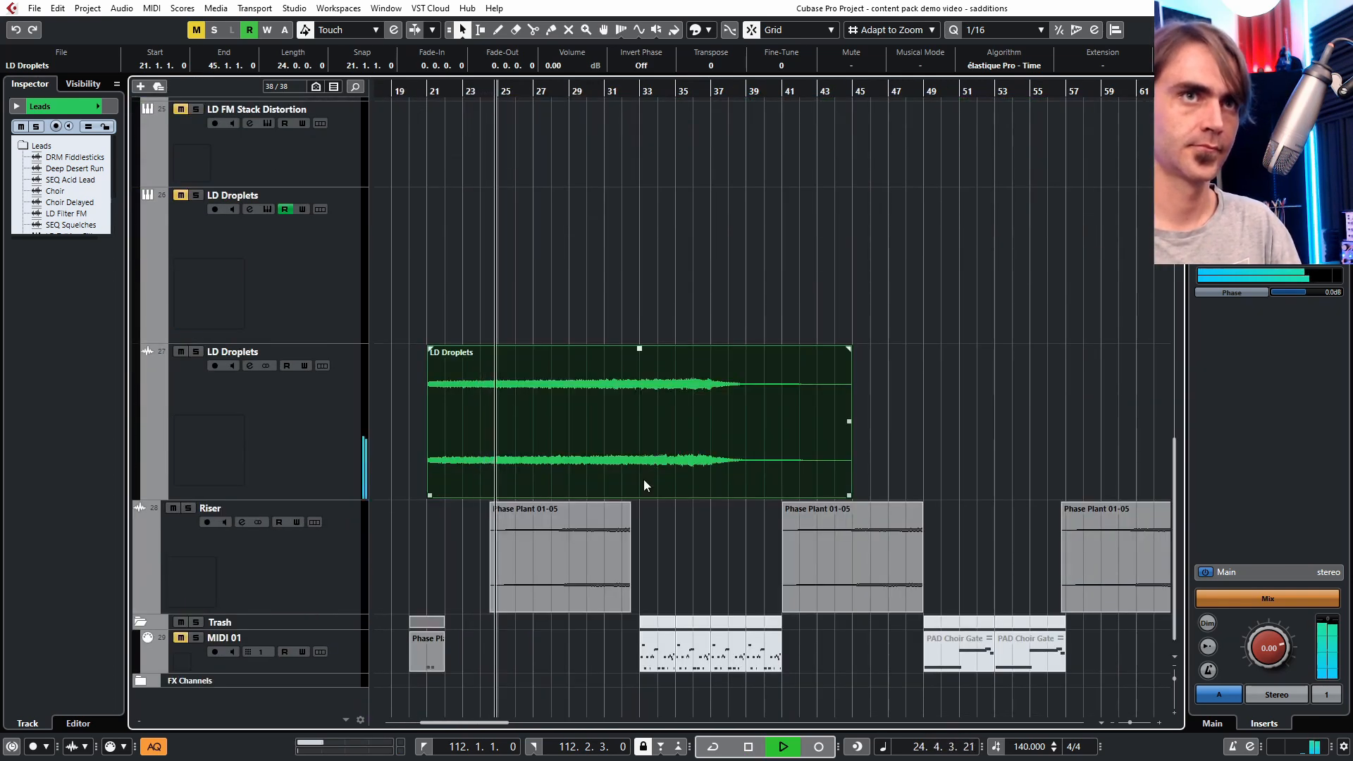
pyautogui.press('3')
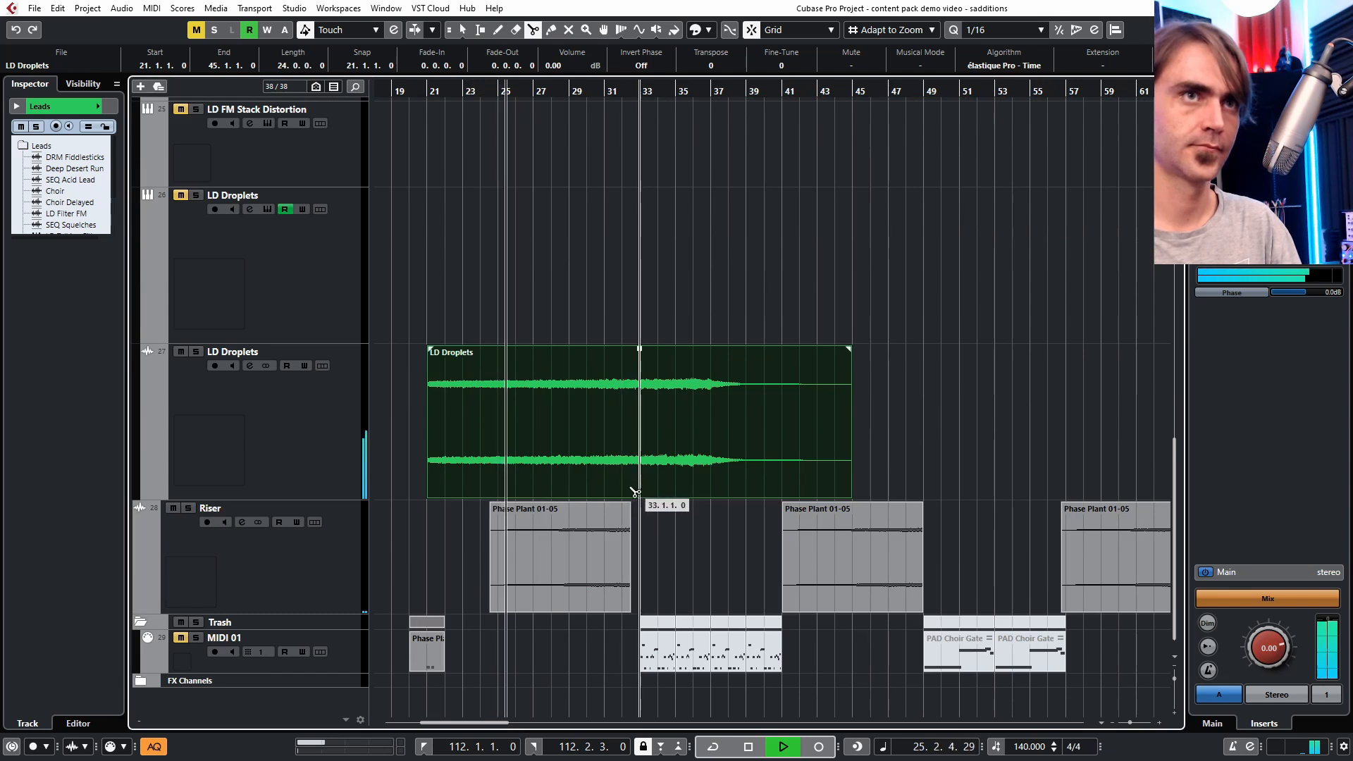
pyautogui.click(499, 487)
pyautogui.press('1')
pyautogui.click(476, 488)
pyautogui.click(574, 485)
pyautogui.moveTo(574, 485); pyautogui.dragTo(497, 485)
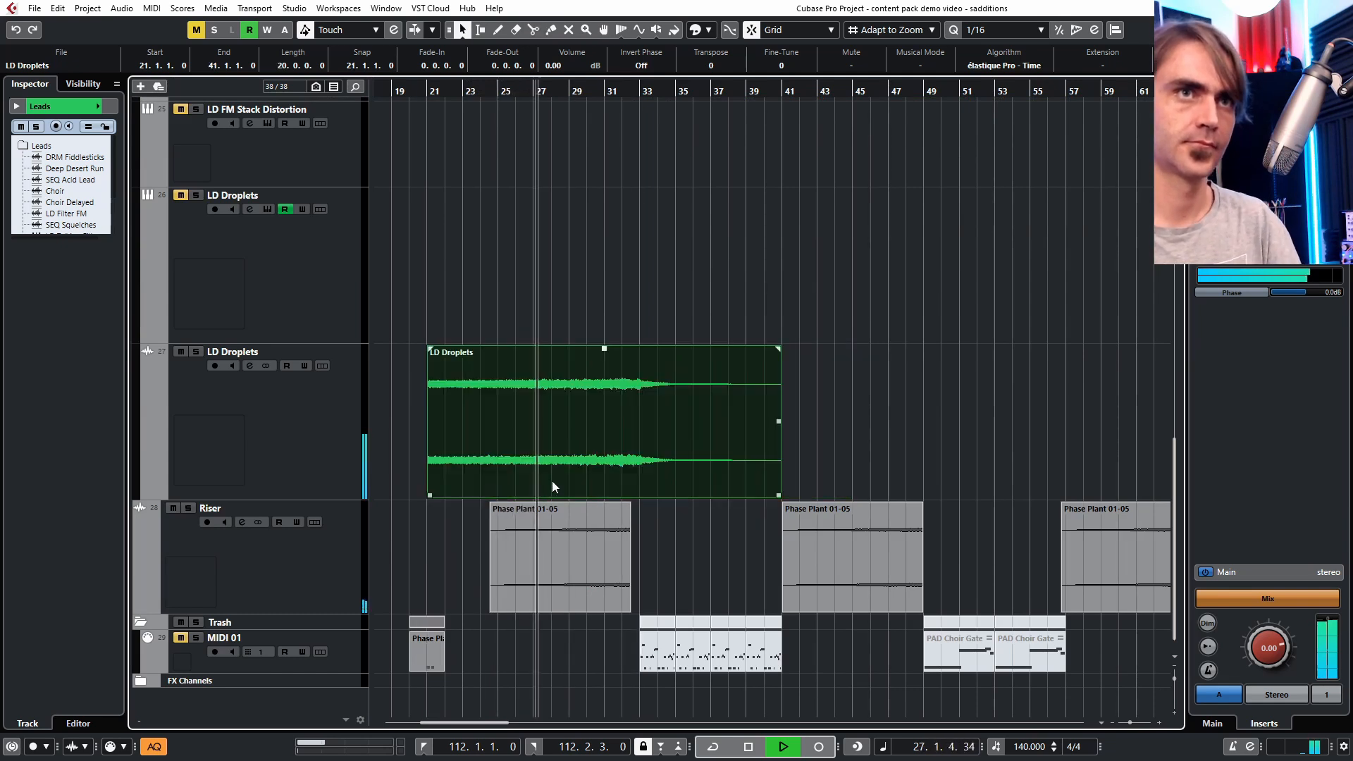
# - Examine the lead tracks around the LD Droplets event and start playback of the LD FM Stack Distortion track
pyautogui.scroll(6, 633, 473)
pyautogui.scroll(3, 633, 472)
pyautogui.scroll(-8, 633, 476)
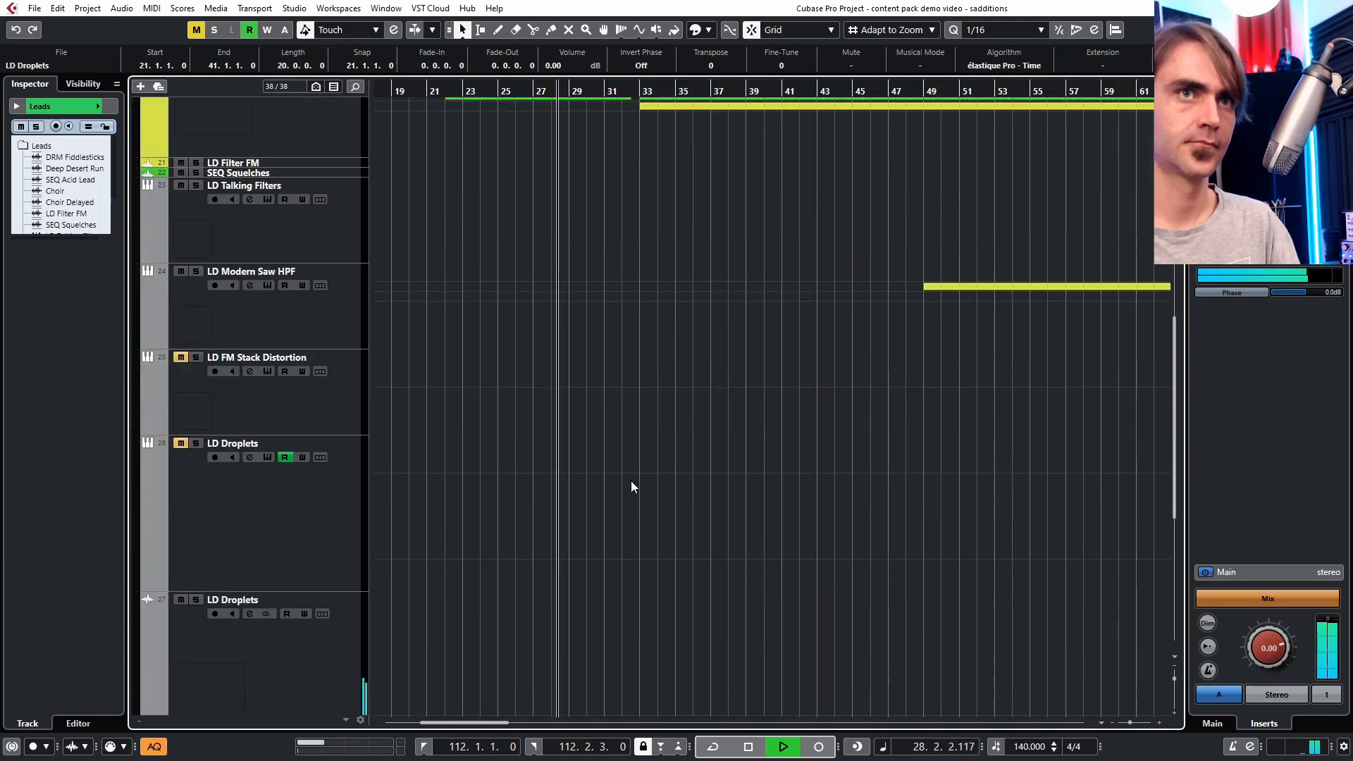
pyautogui.scroll(-4, 635, 513)
pyautogui.click(645, 494)
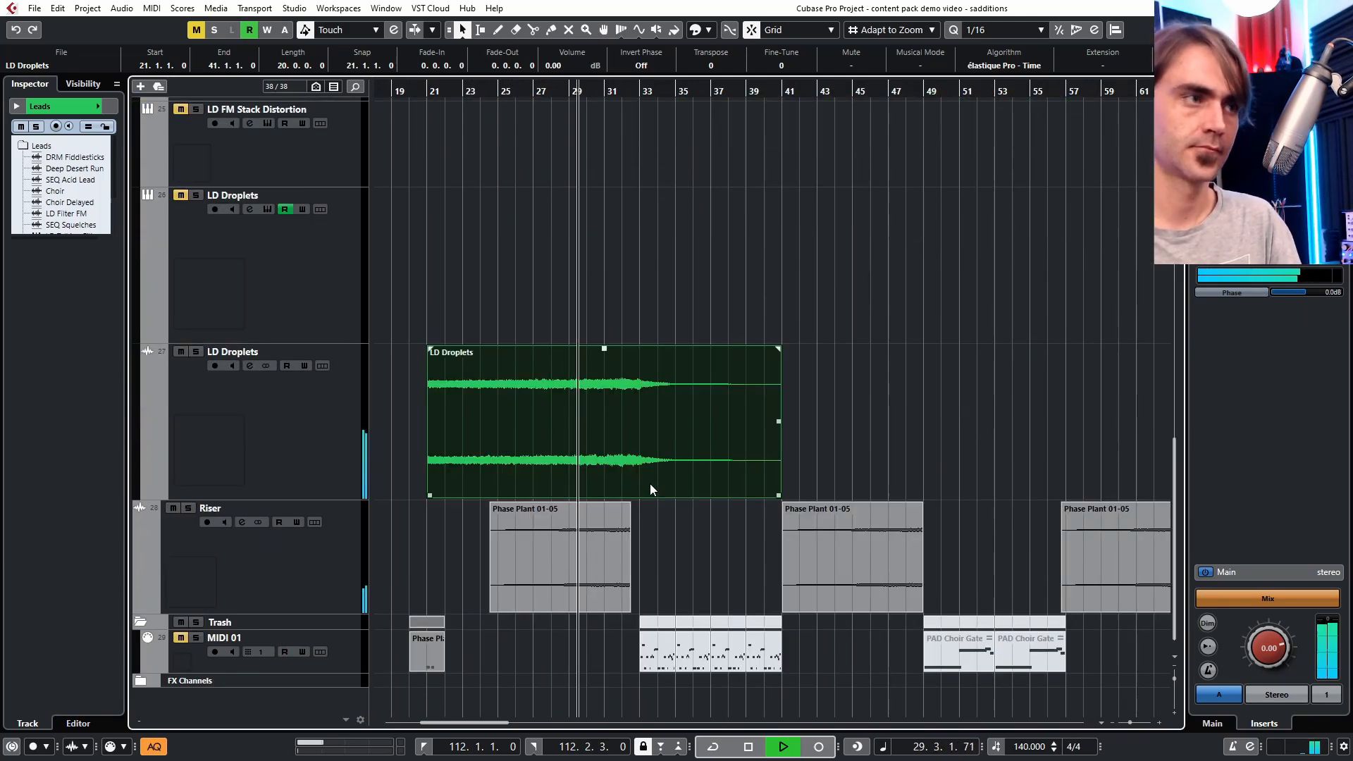
pyautogui.scroll(-3, 690, 461)
pyautogui.scroll(12, 701, 494)
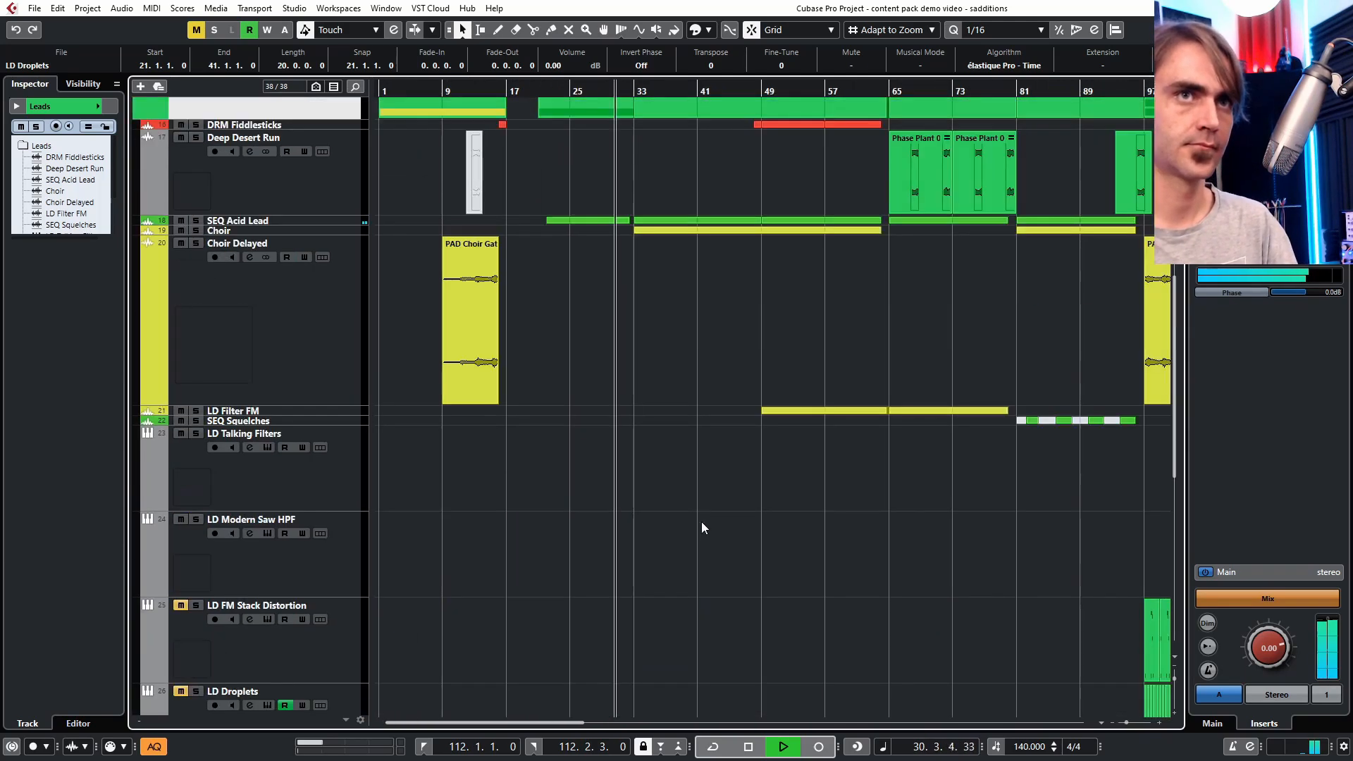
pyautogui.click(141, 362)
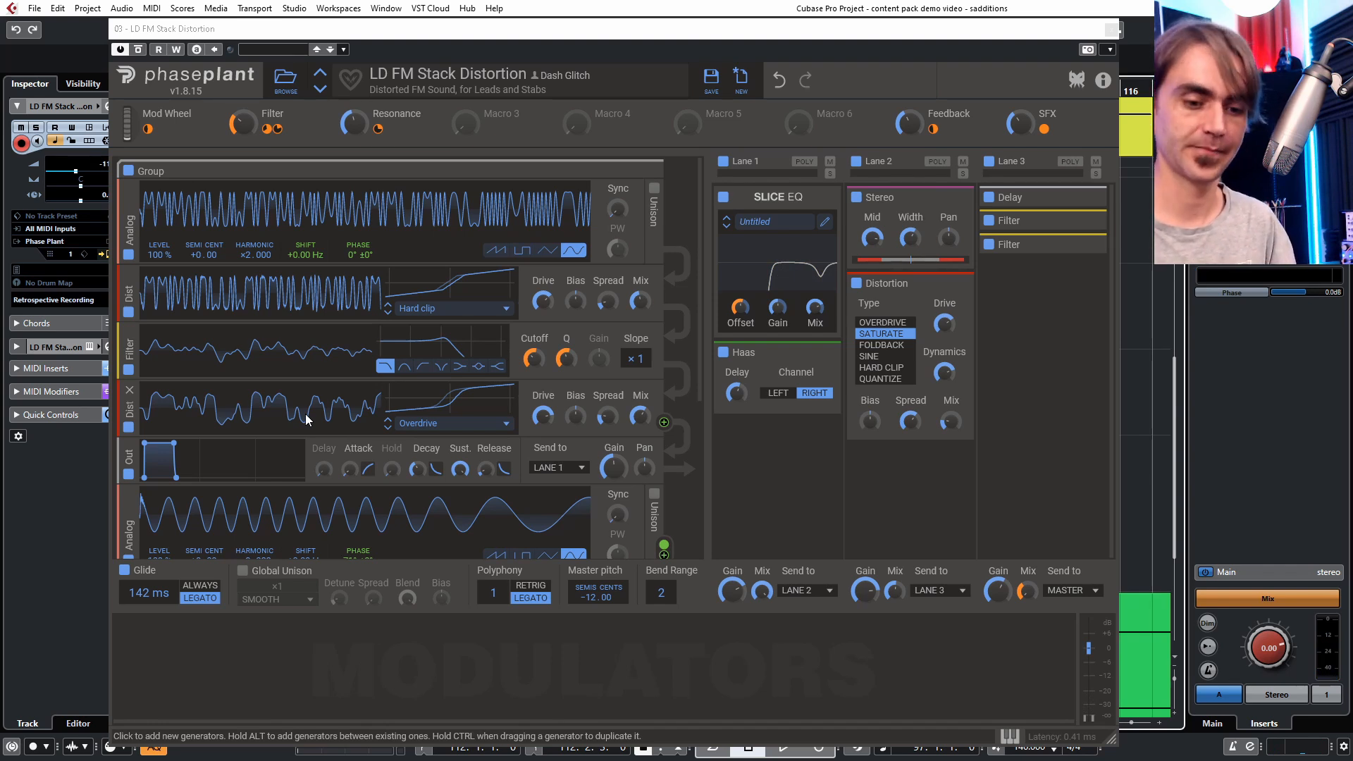
pyautogui.press('space')
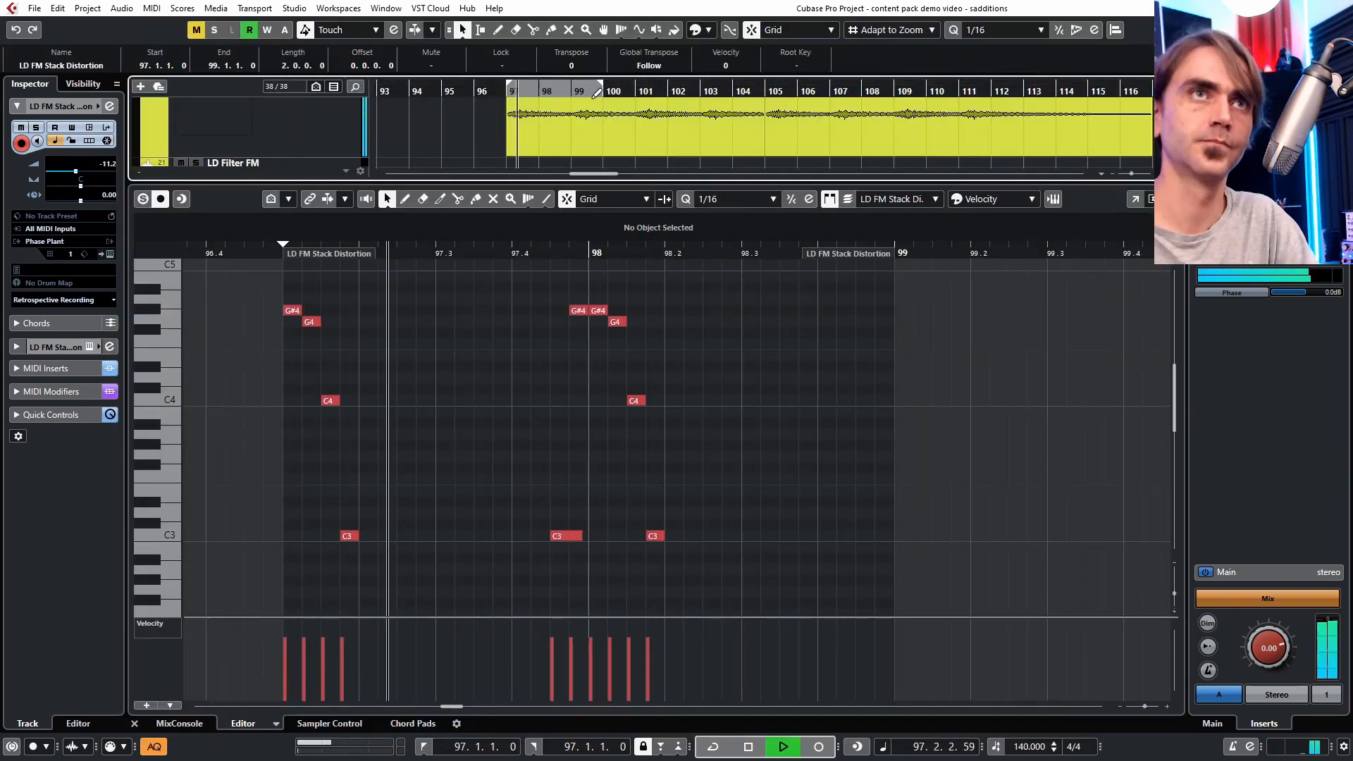
# - Set and activate a cycle range from bar 97 to bar 105 in the key editor
pyautogui.moveTo(598, 97); pyautogui.dragTo(762, 89)
pyautogui.click(698, 86)
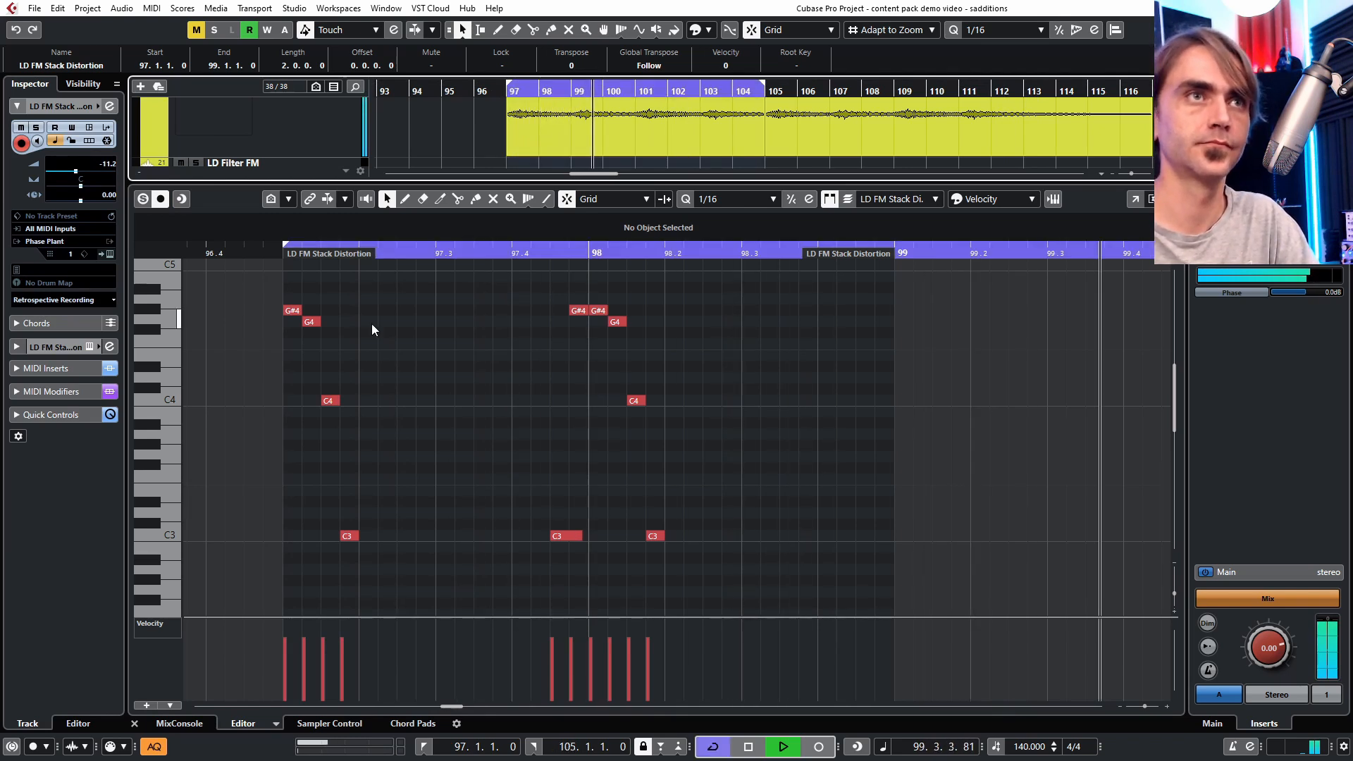
pyautogui.click(417, 472)
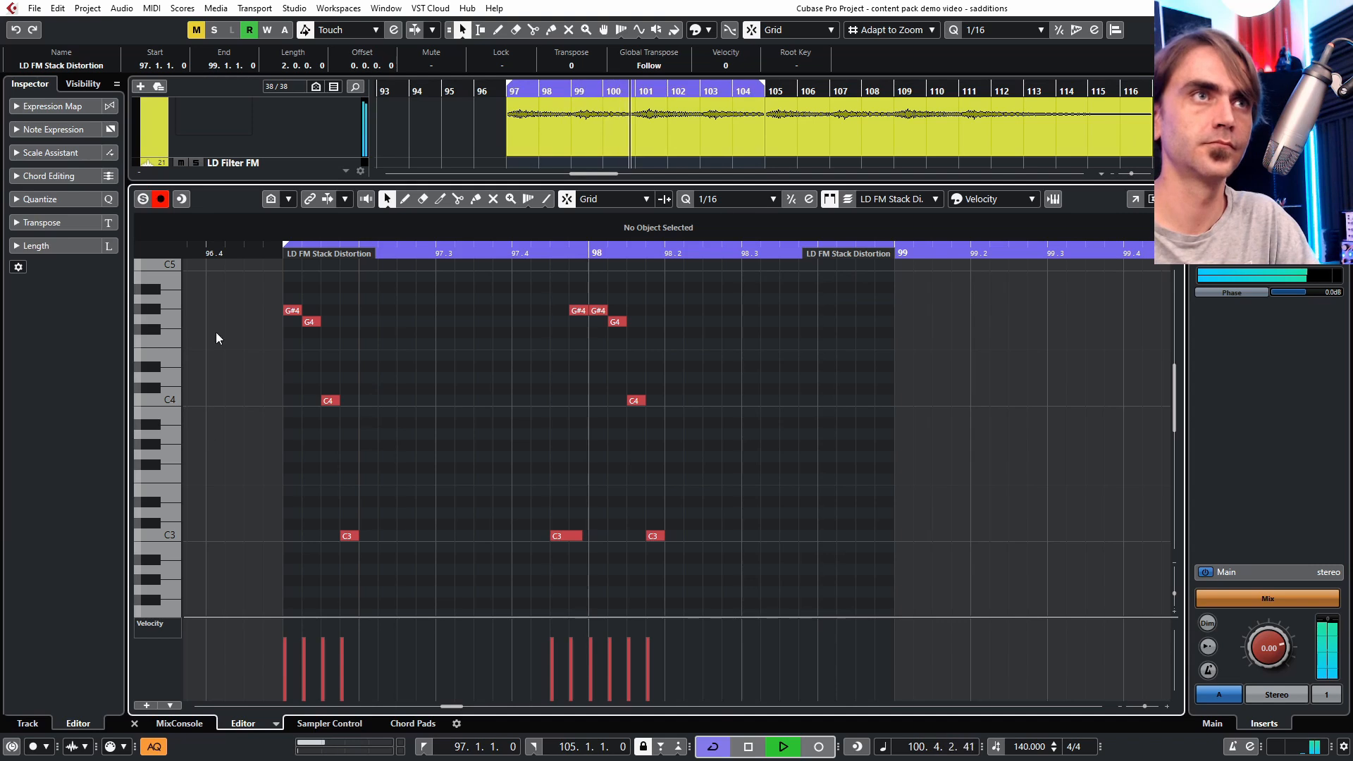
pyautogui.scroll(-1, 330, 382)
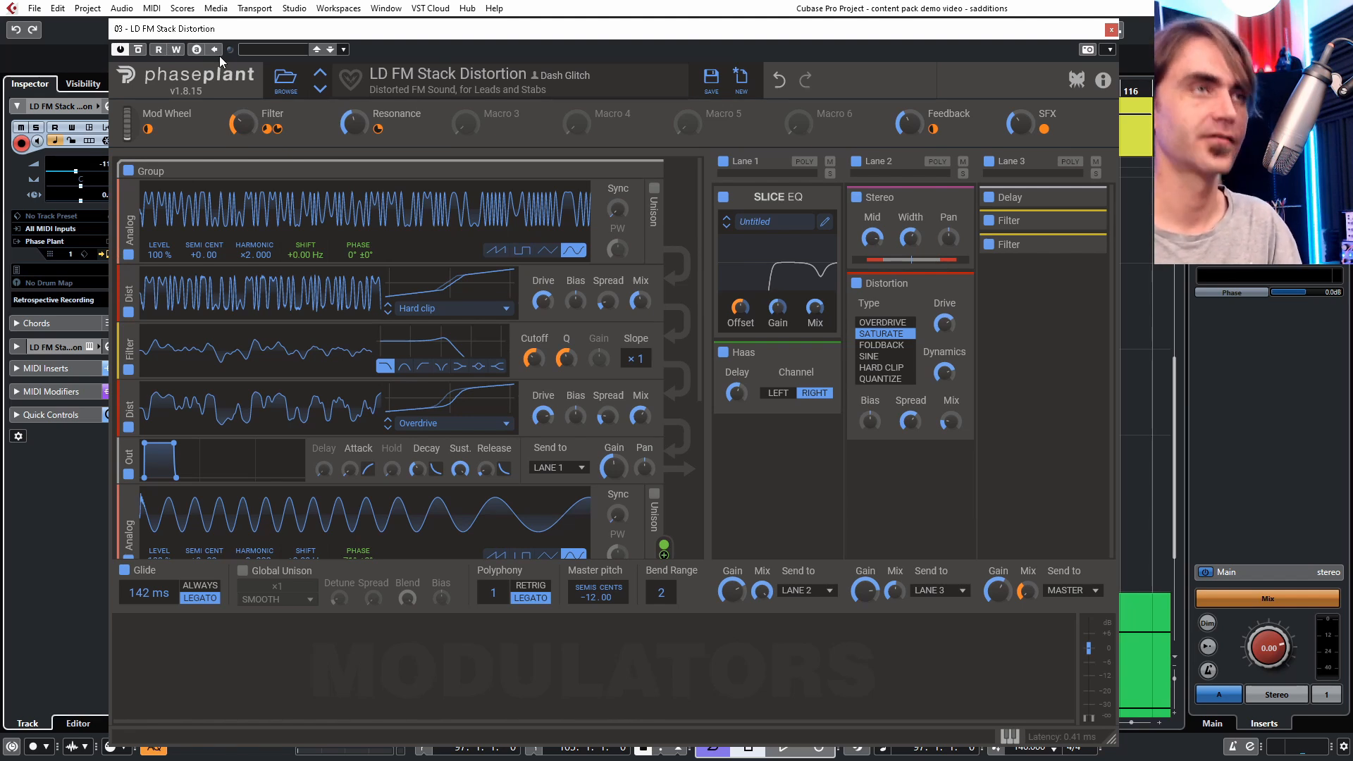
# - Write automation for the Filter macro by raising it in the Phase Plant window, then close the plugin
pyautogui.press('space')
pyautogui.click(176, 50)
pyautogui.moveTo(244, 123); pyautogui.dragTo(243, 106)
pyautogui.click(176, 49)
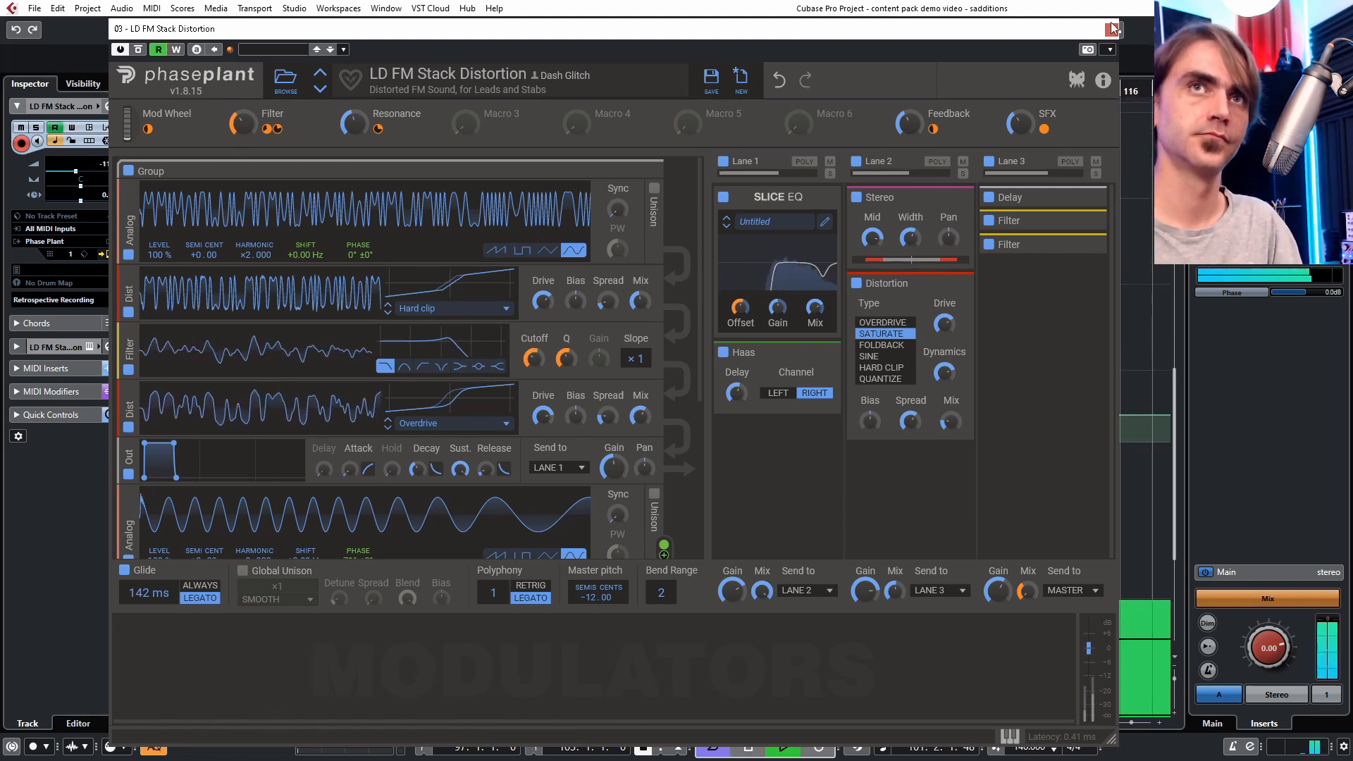
pyautogui.click(1112, 28)
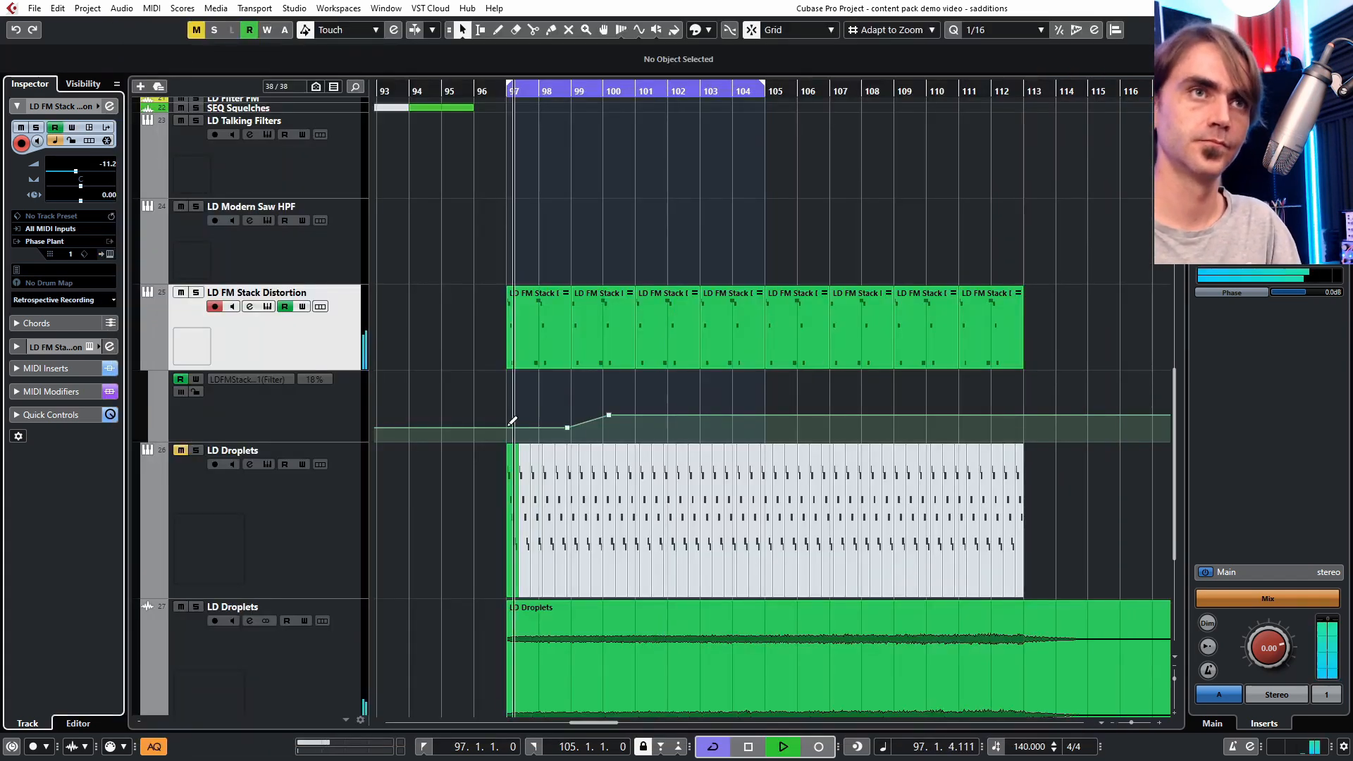
# - Raise the low-cut EQ band on the LD Droplets audio channel and route its output to Synths
pyautogui.scroll(-4, 662, 404)
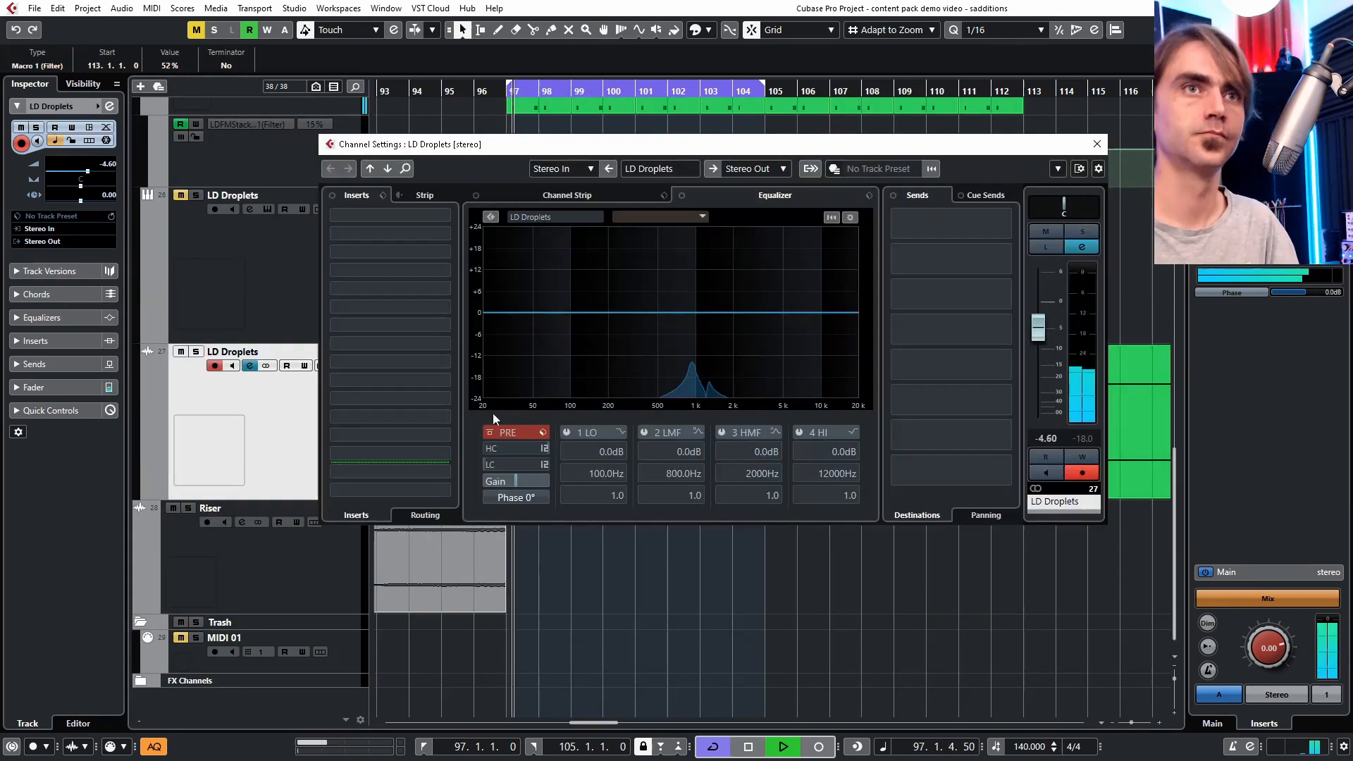
pyautogui.click(621, 432)
pyautogui.click(607, 546)
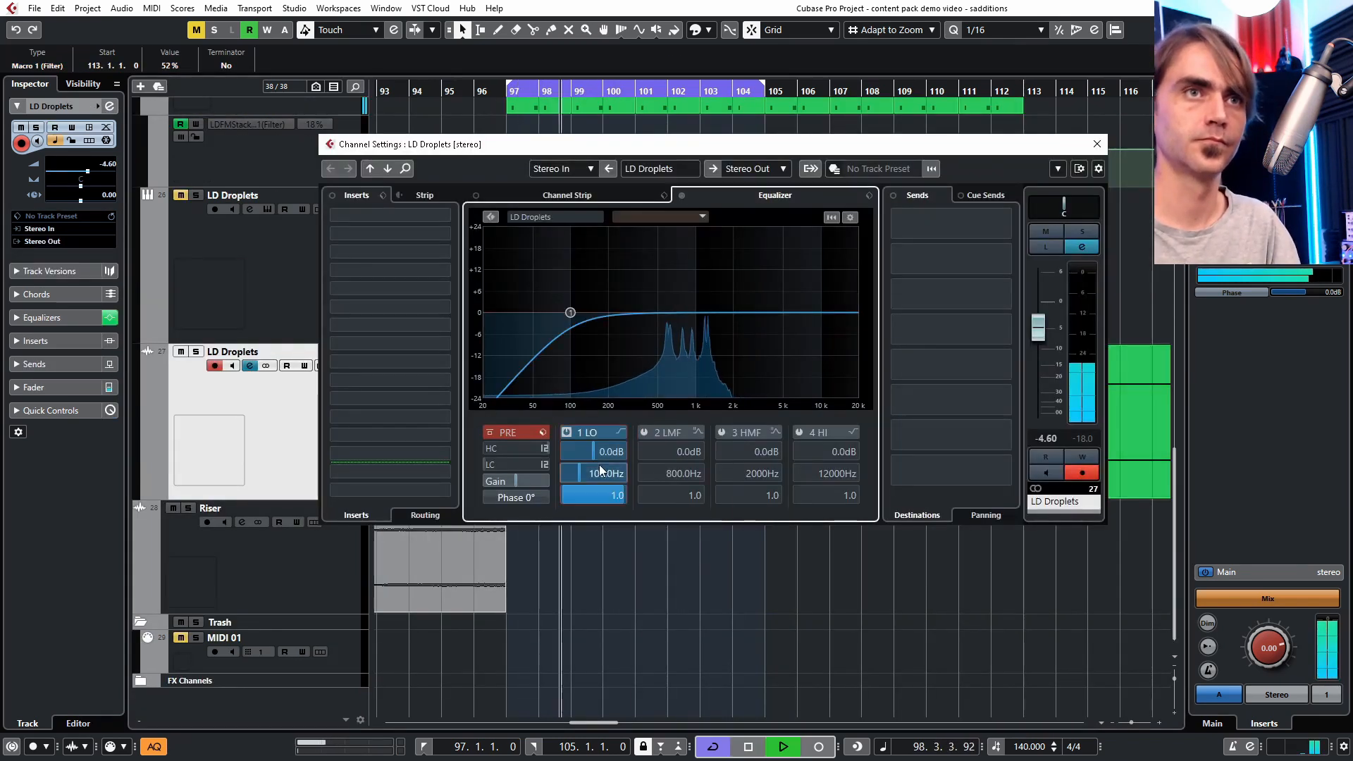
pyautogui.moveTo(569, 312); pyautogui.dragTo(641, 313)
pyautogui.moveTo(677, 313); pyautogui.dragTo(673, 330)
pyautogui.click(1098, 144)
pyautogui.click(52, 242)
pyautogui.click(458, 437)
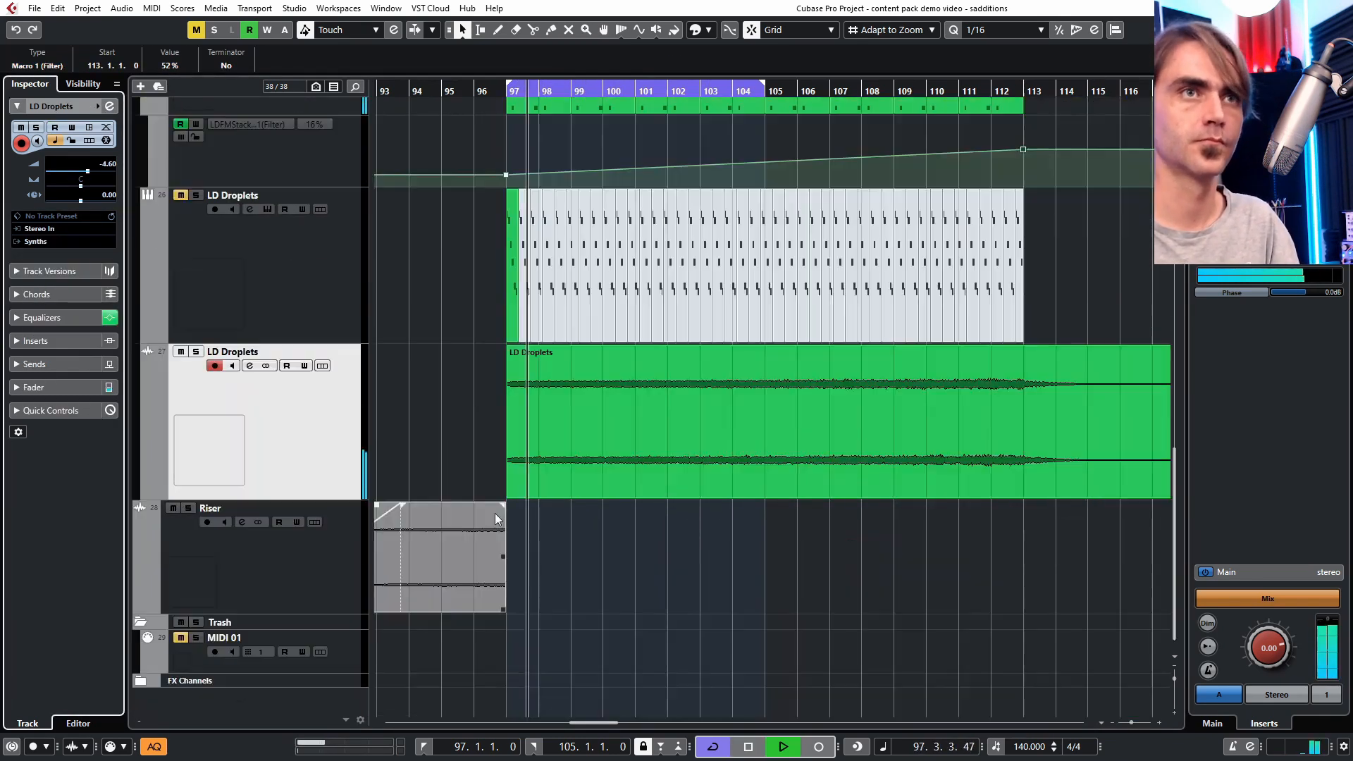
# - Extend the cycle range so it ends at bar 113
pyautogui.scroll(2, 561, 247)
pyautogui.click(213, 205)
pyautogui.scroll(4, 213, 451)
pyautogui.moveTo(765, 83); pyautogui.dragTo(1023, 83)
# - Move the LD Droplets-01 audio event to start at bar 113
pyautogui.scroll(-4, 984, 197)
pyautogui.scroll(-5, 983, 197)
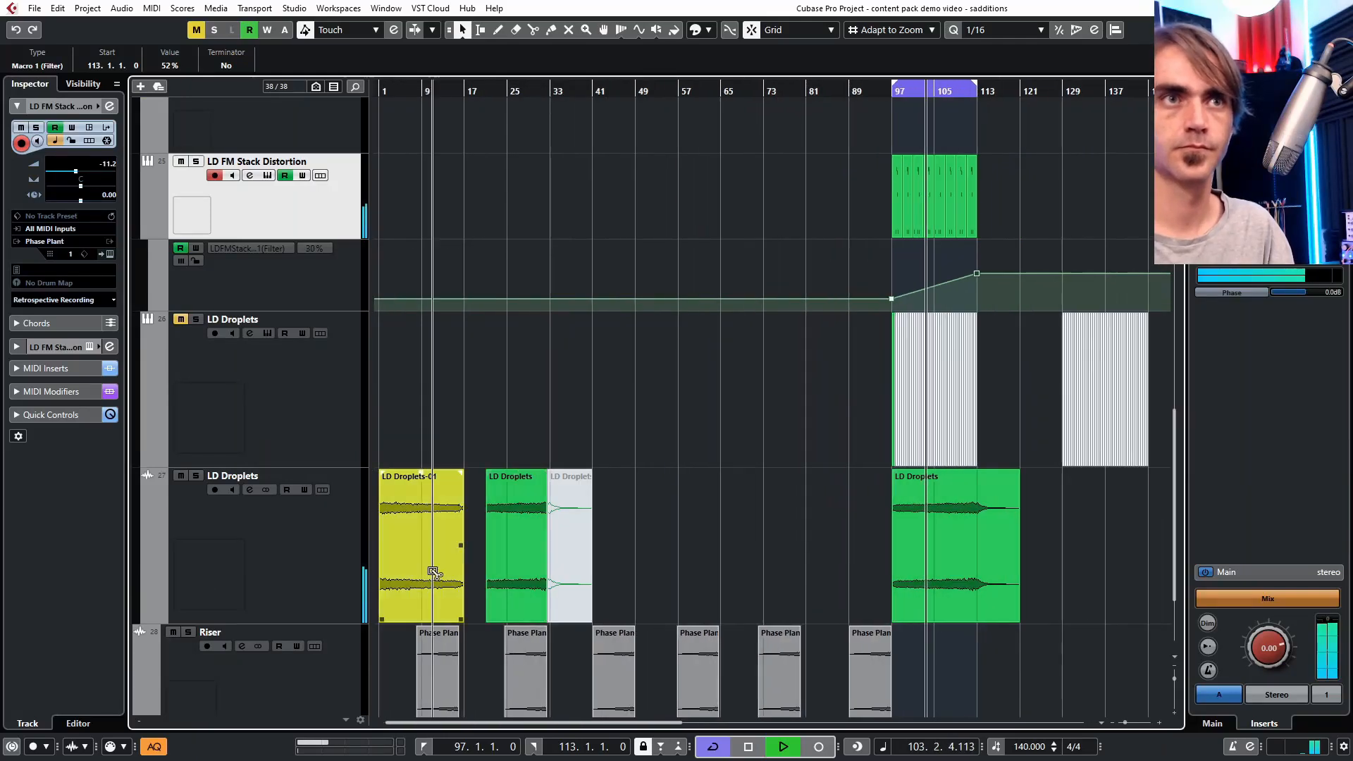
pyautogui.moveTo(435, 571); pyautogui.dragTo(1032, 573)
# - Shape the Filter macro automation with a rise near bar 112 and a drop before bar 113, then play it back
pyautogui.scroll(3, 980, 592)
pyautogui.click(894, 634)
pyautogui.hscroll(3, 846, 638)
pyautogui.press('KP_Divide')
pyautogui.scroll(5, 763, 536)
pyautogui.scroll(6, 719, 650)
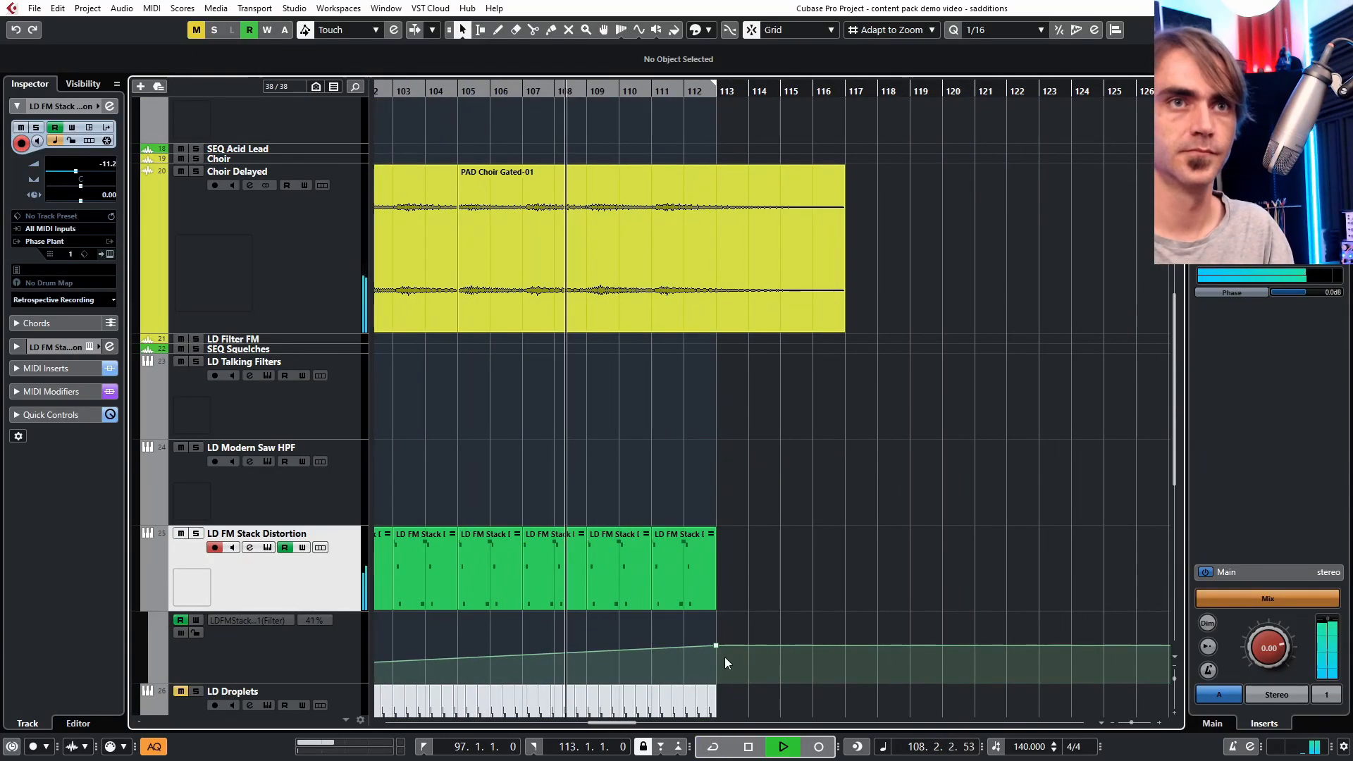
pyautogui.click(634, 648)
pyautogui.moveTo(714, 646)
pyautogui.mouseDown()
pyautogui.moveTo(656, 626)
pyautogui.moveTo(689, 651)
pyautogui.moveTo(689, 634)
pyautogui.moveTo(700, 662)
pyautogui.mouseUp()
pyautogui.press('space')
# - Move the Filter automation peak and drop points slightly earlier
pyautogui.scroll(3, 666, 635)
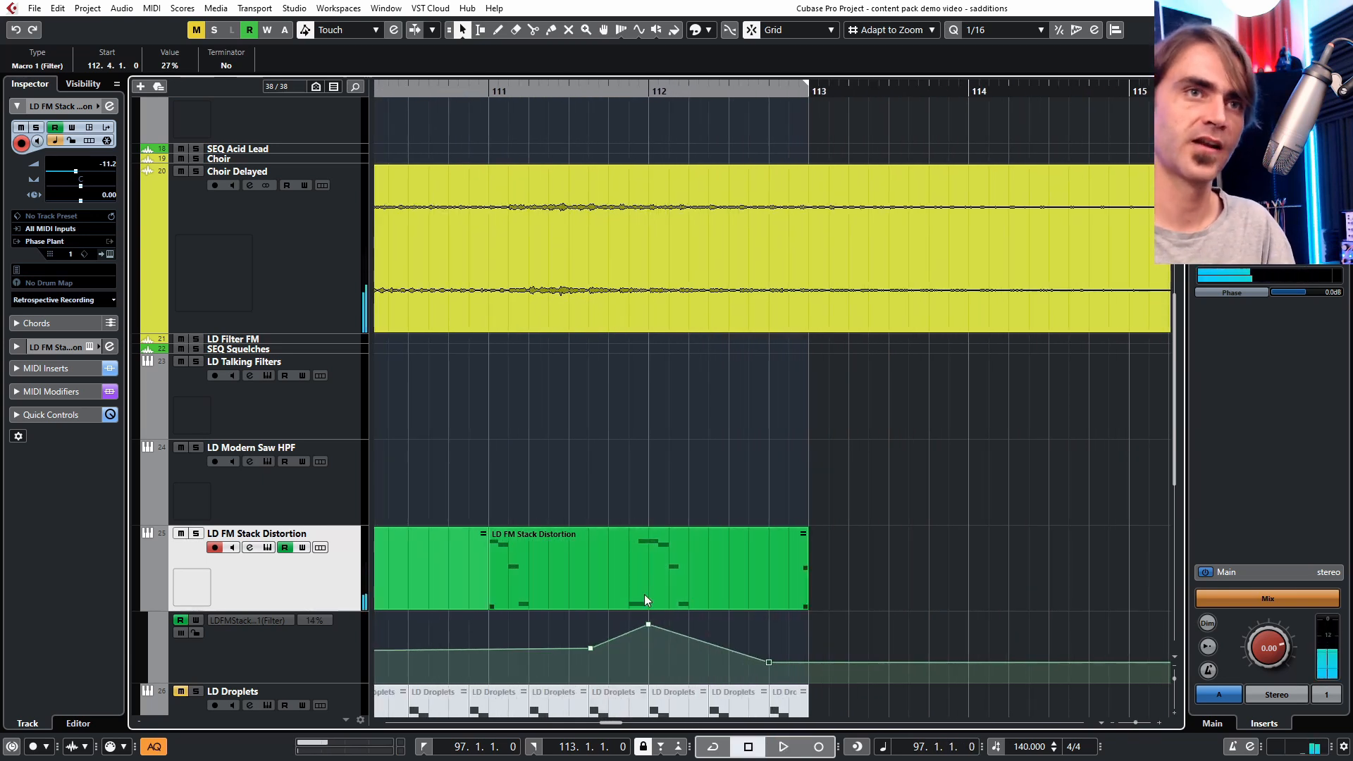
pyautogui.moveTo(648, 625); pyautogui.dragTo(629, 626)
pyautogui.moveTo(769, 663); pyautogui.dragTo(709, 665)
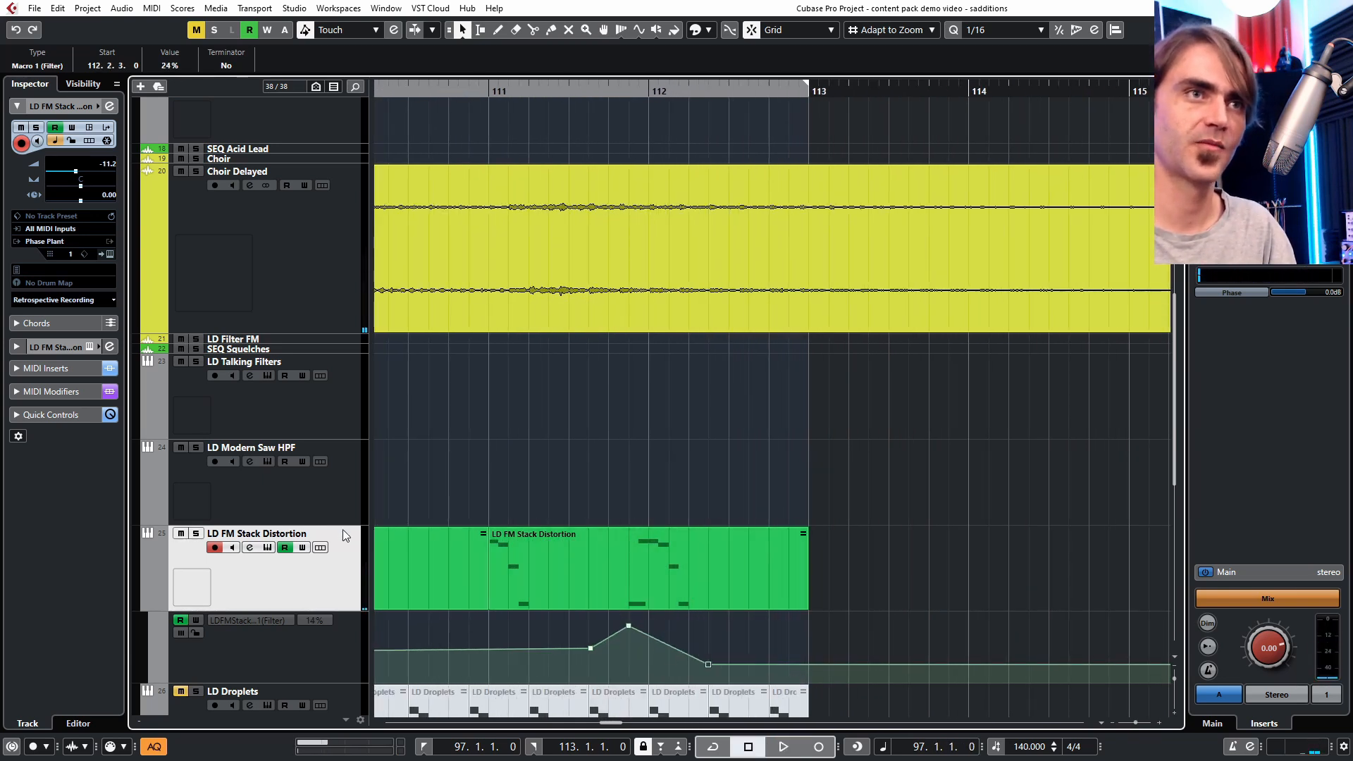
# - Open the LD FM Stack Distortion Phase Plant window and turn off its automation write
pyautogui.click(110, 254)
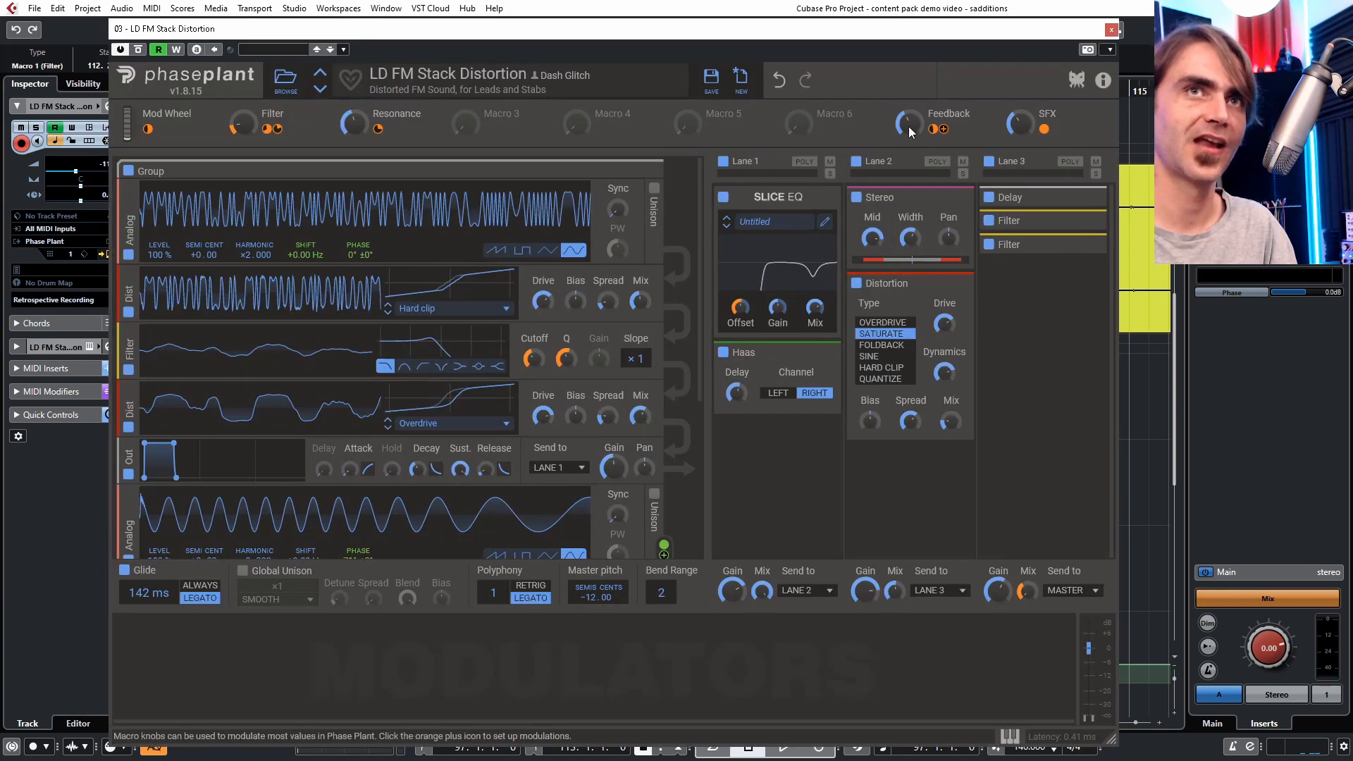
pyautogui.click(176, 50)
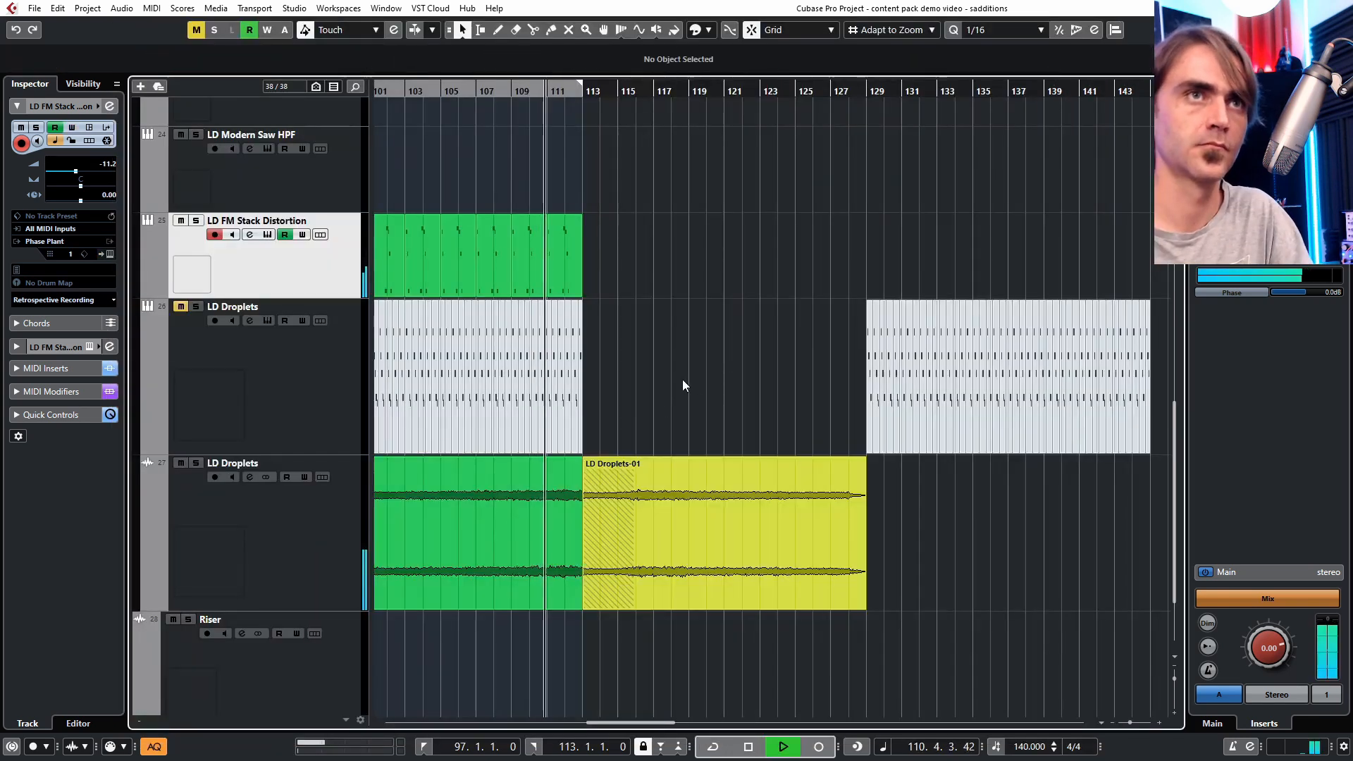
pyautogui.scroll(3, 682, 379)
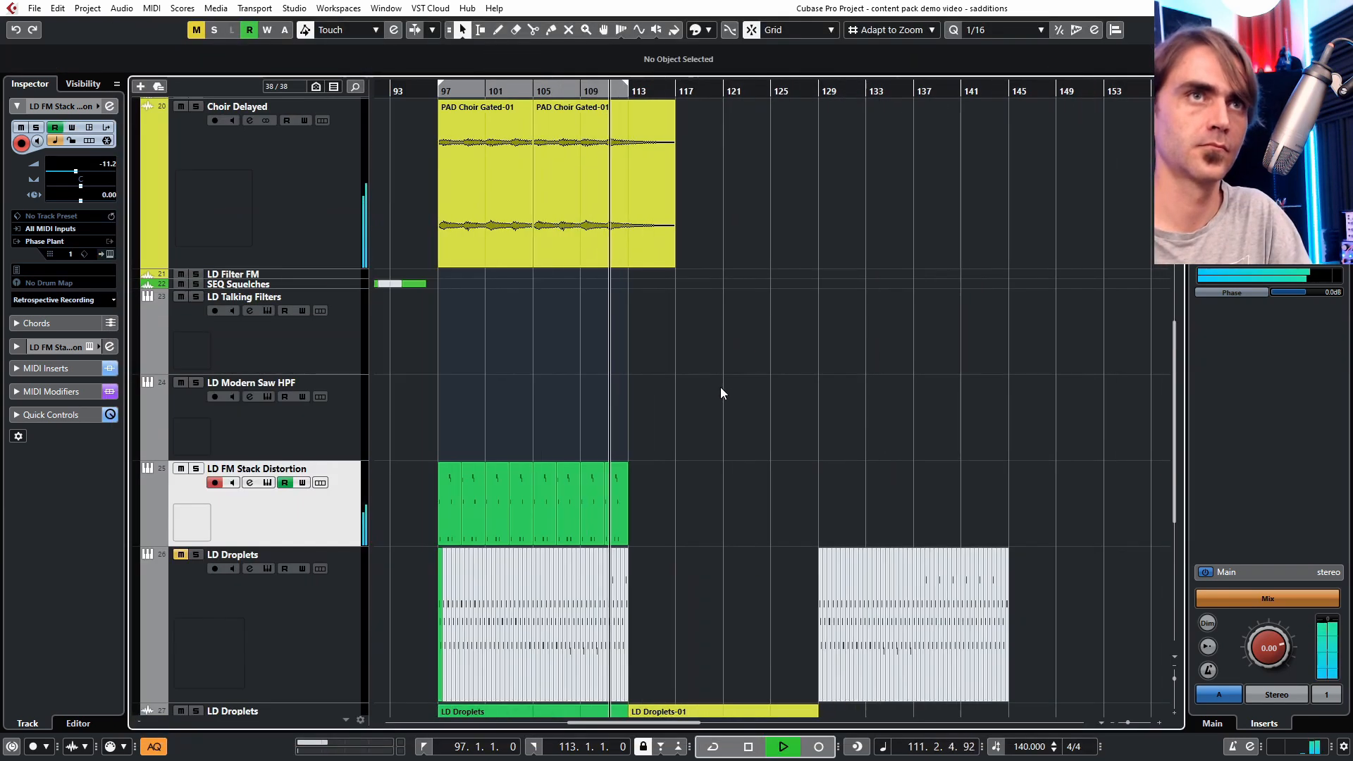
pyautogui.scroll(3, 721, 387)
pyautogui.scroll(-10, 780, 437)
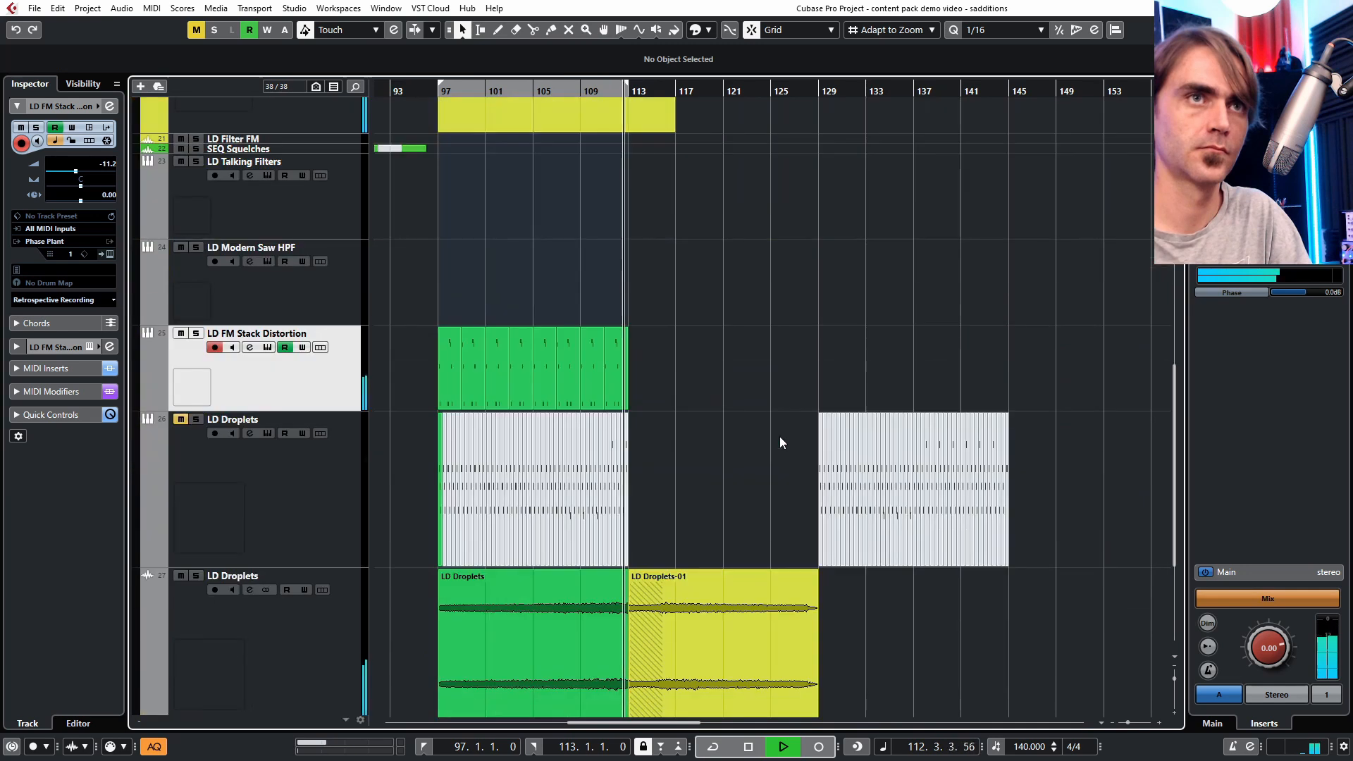
# - Select the LD FM Stack Distortion parts from bar 97 to 113 and render them in place with current settings
pyautogui.scroll(1, 714, 411)
pyautogui.scroll(2, 713, 370)
pyautogui.moveTo(782, 360); pyautogui.dragTo(457, 395)
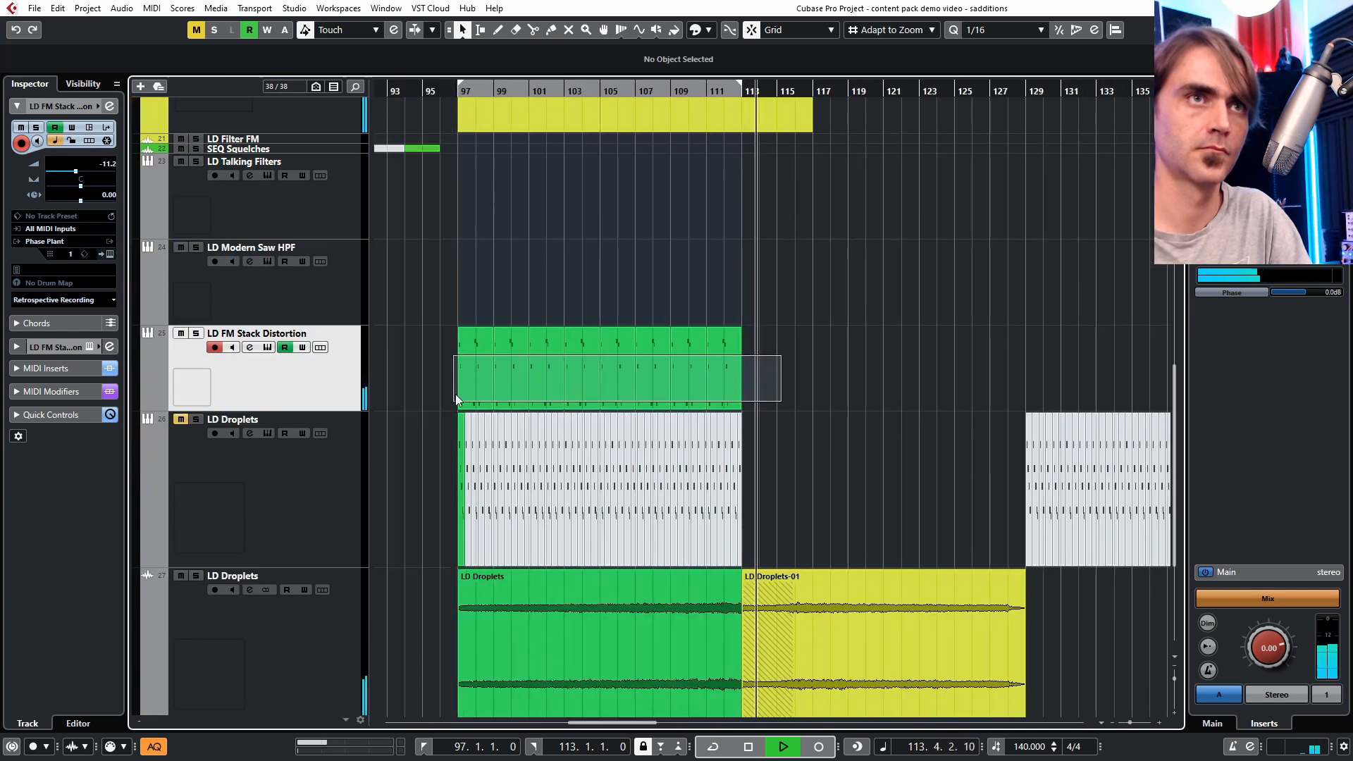
pyautogui.rightClick(465, 381)
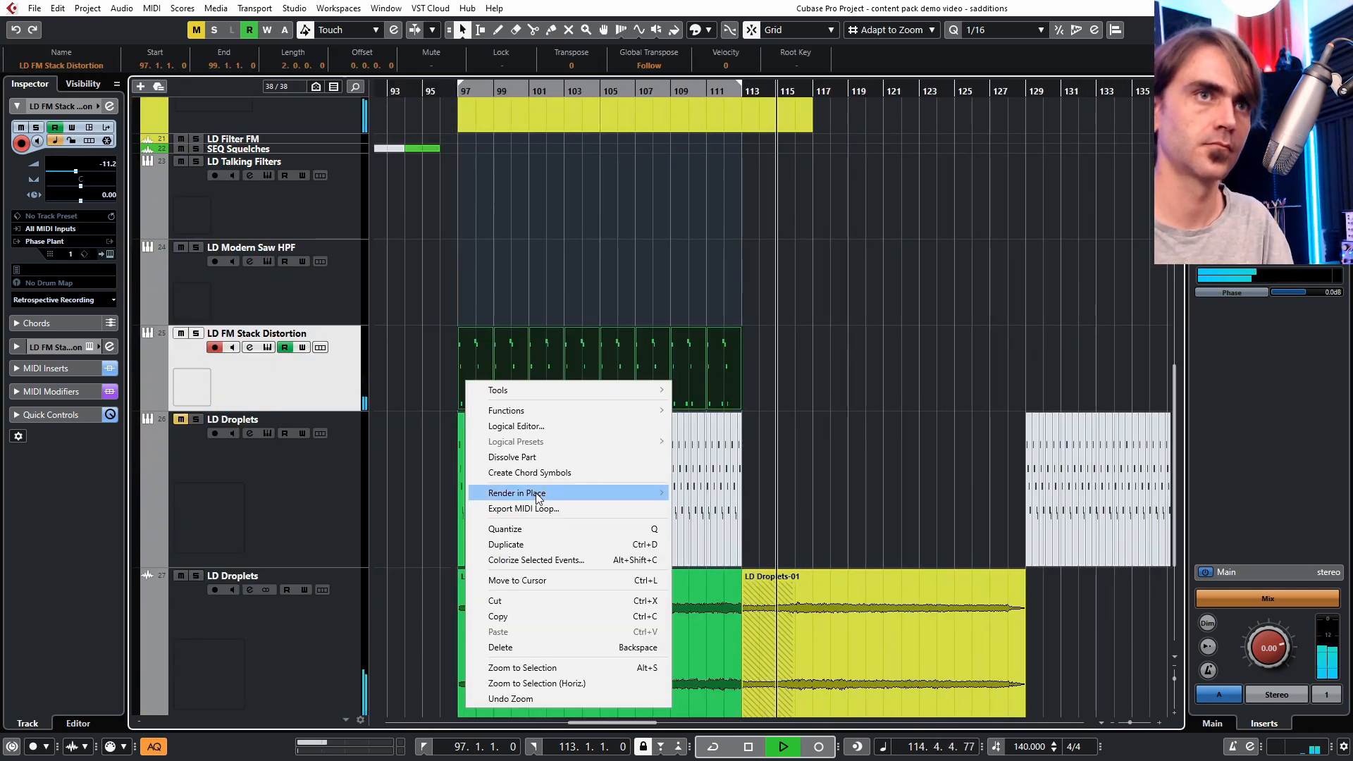
pyautogui.moveTo(543, 493)
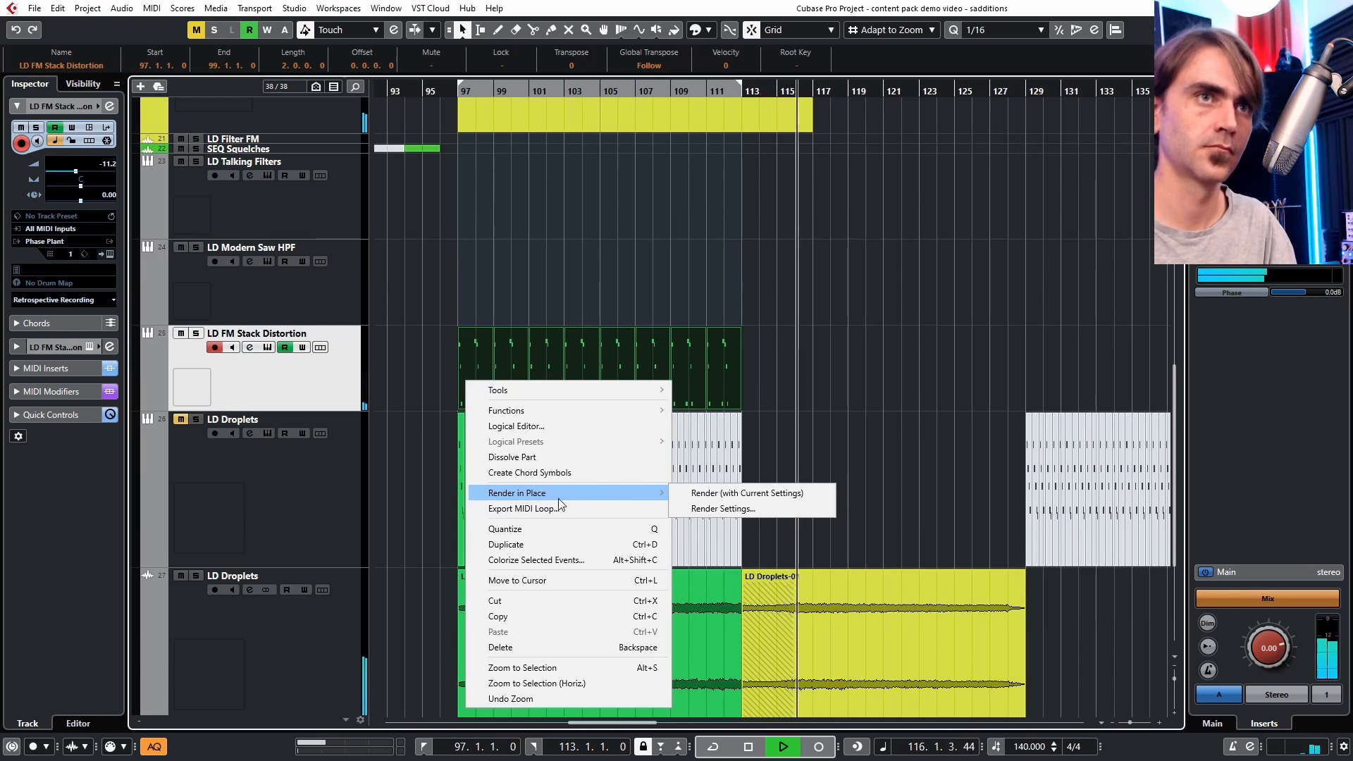
pyautogui.click(723, 493)
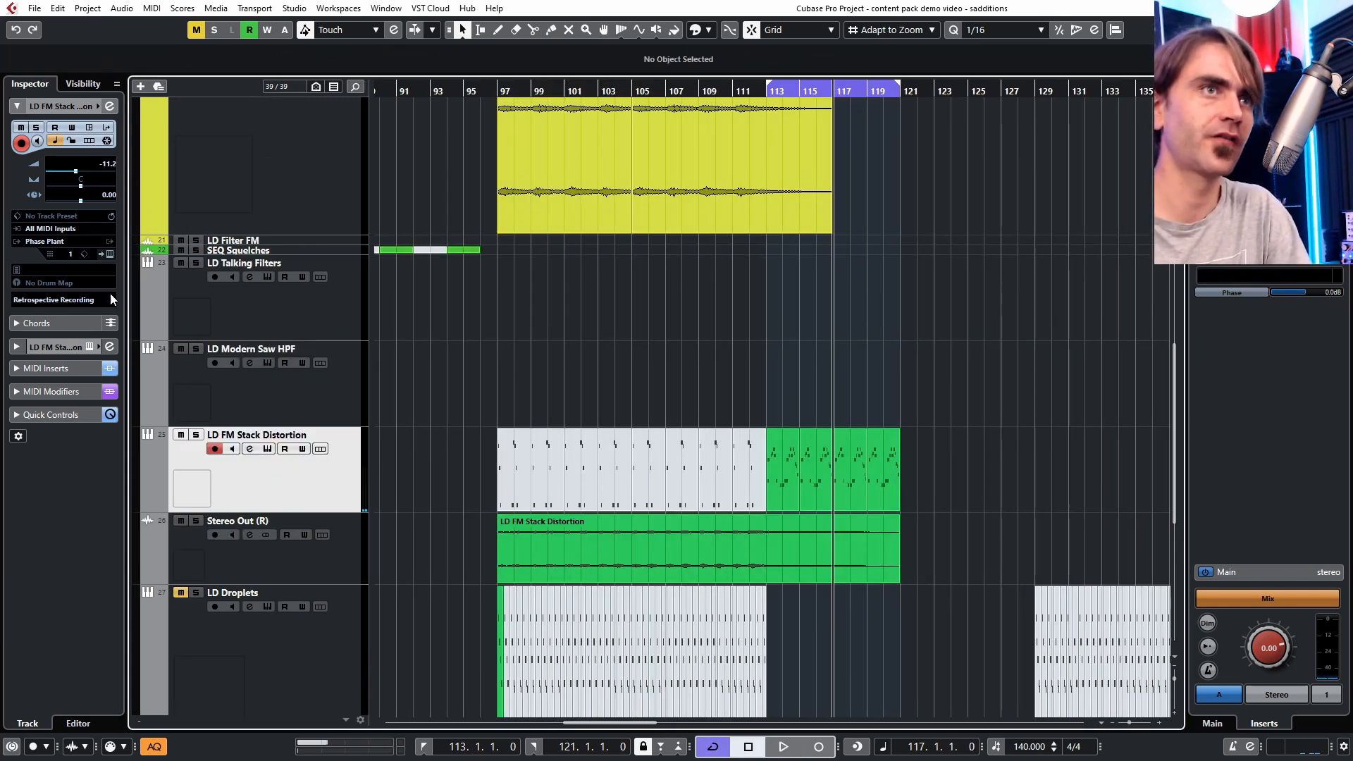
# - Open the Phase Plant window and sweep the Filter macro during playback
pyautogui.click(110, 254)
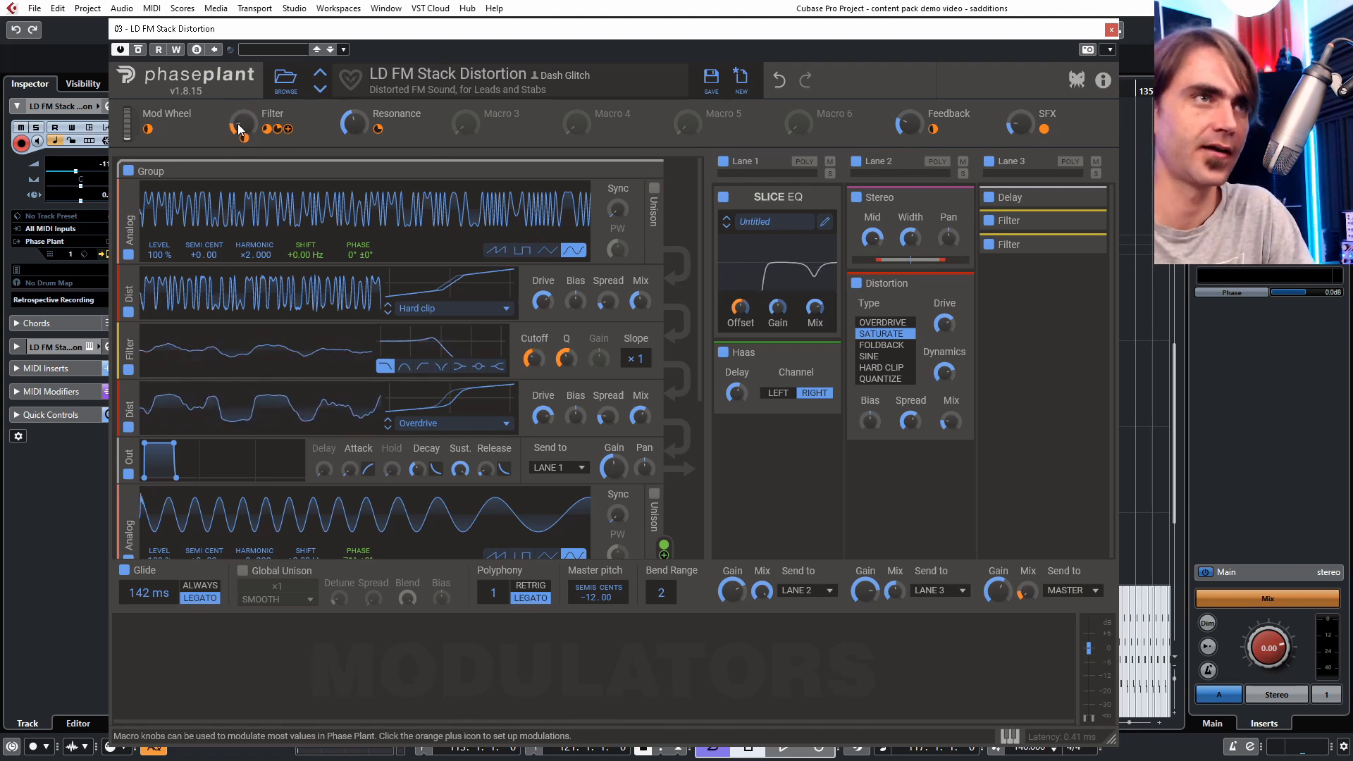
pyautogui.scroll(3, 238, 129)
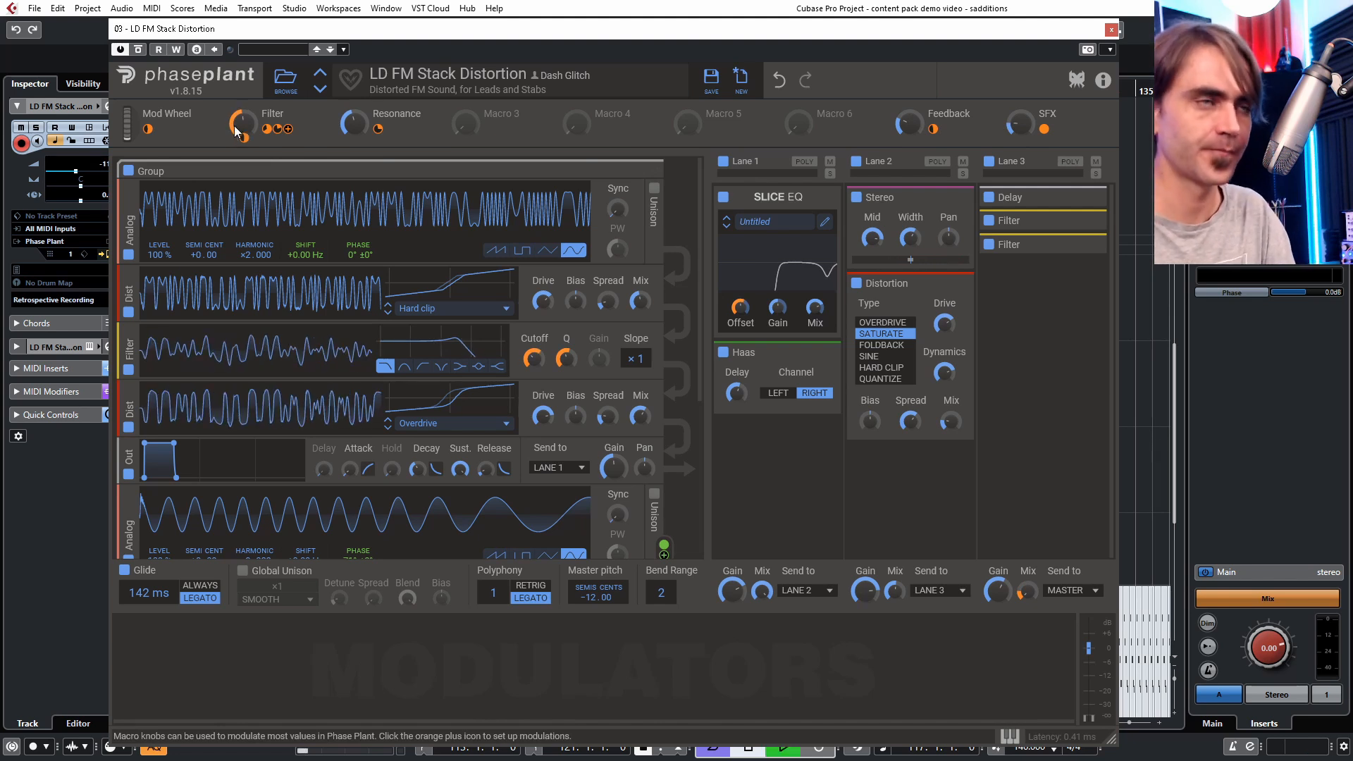
pyautogui.press('space')
pyautogui.scroll(-3, 239, 131)
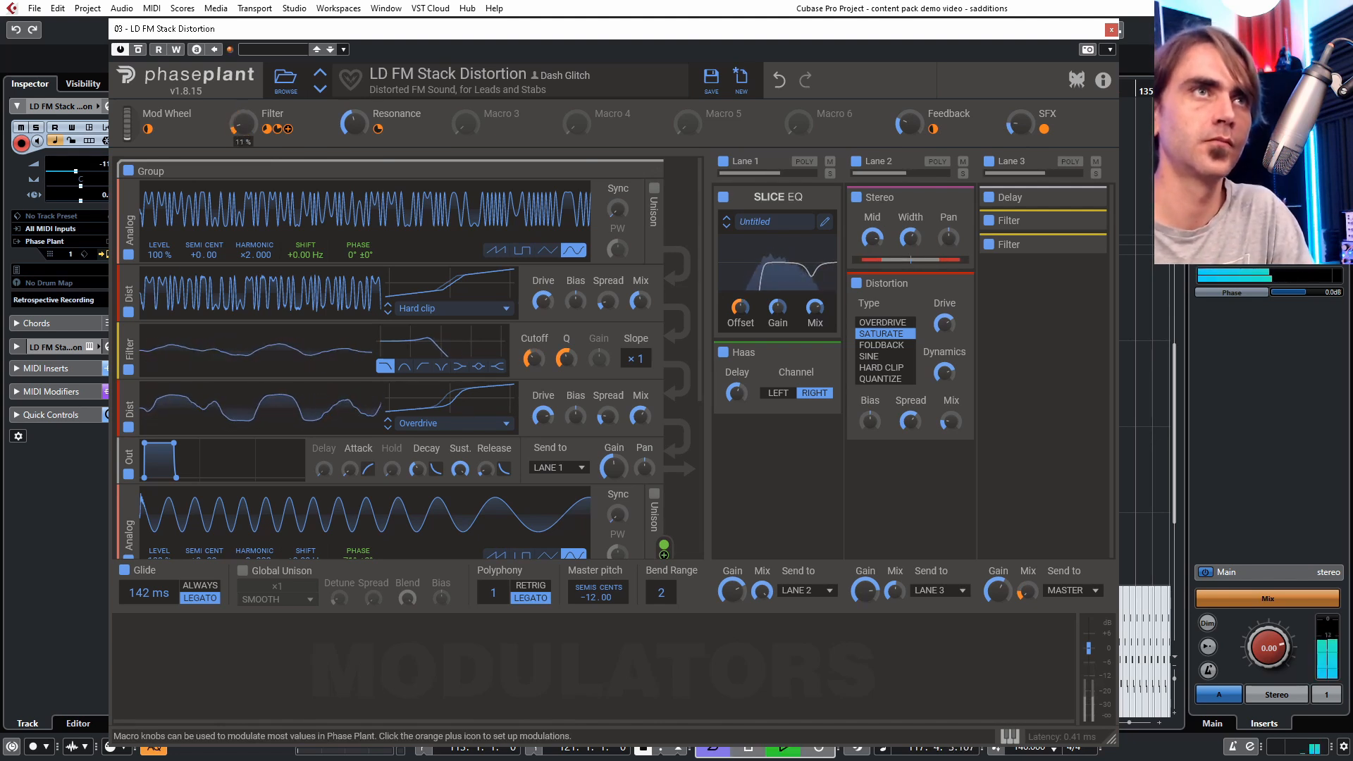
pyautogui.scroll(-5, 240, 131)
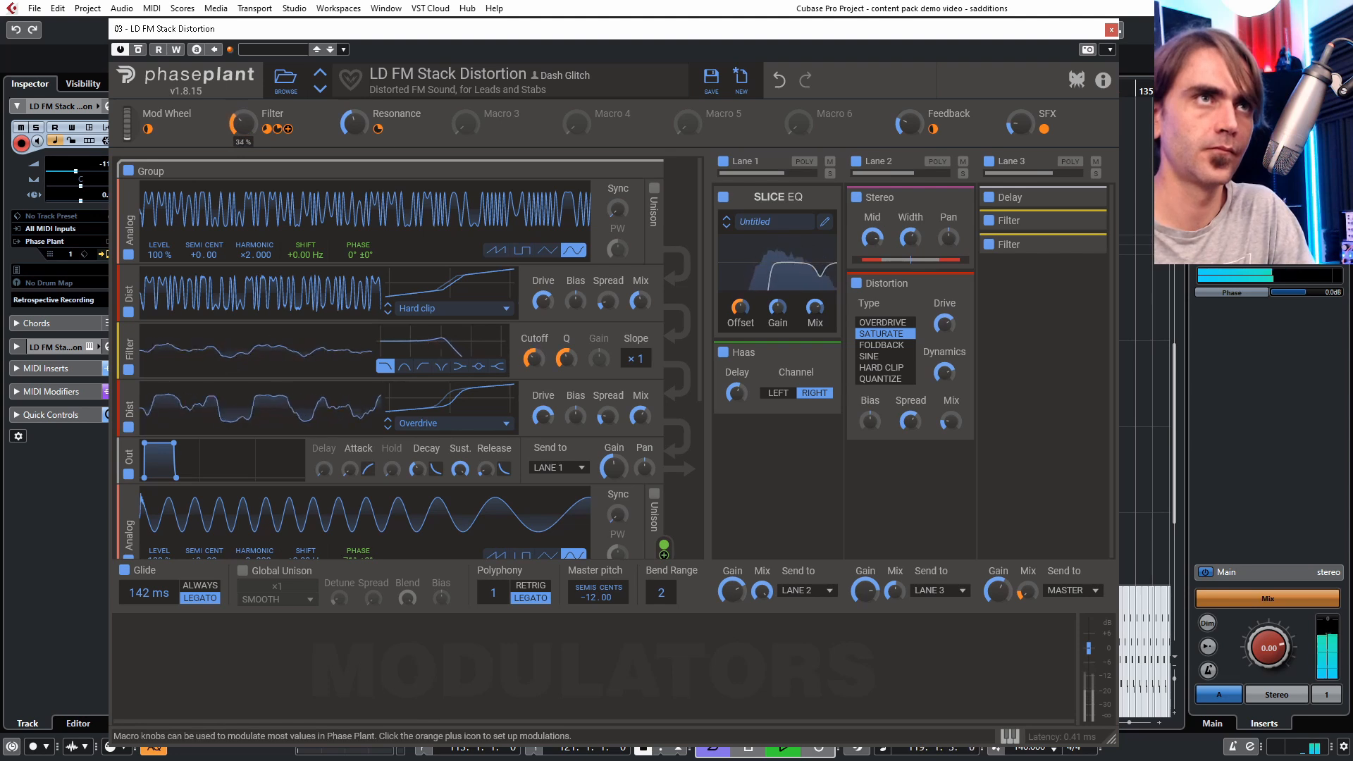
pyautogui.scroll(7, 242, 123)
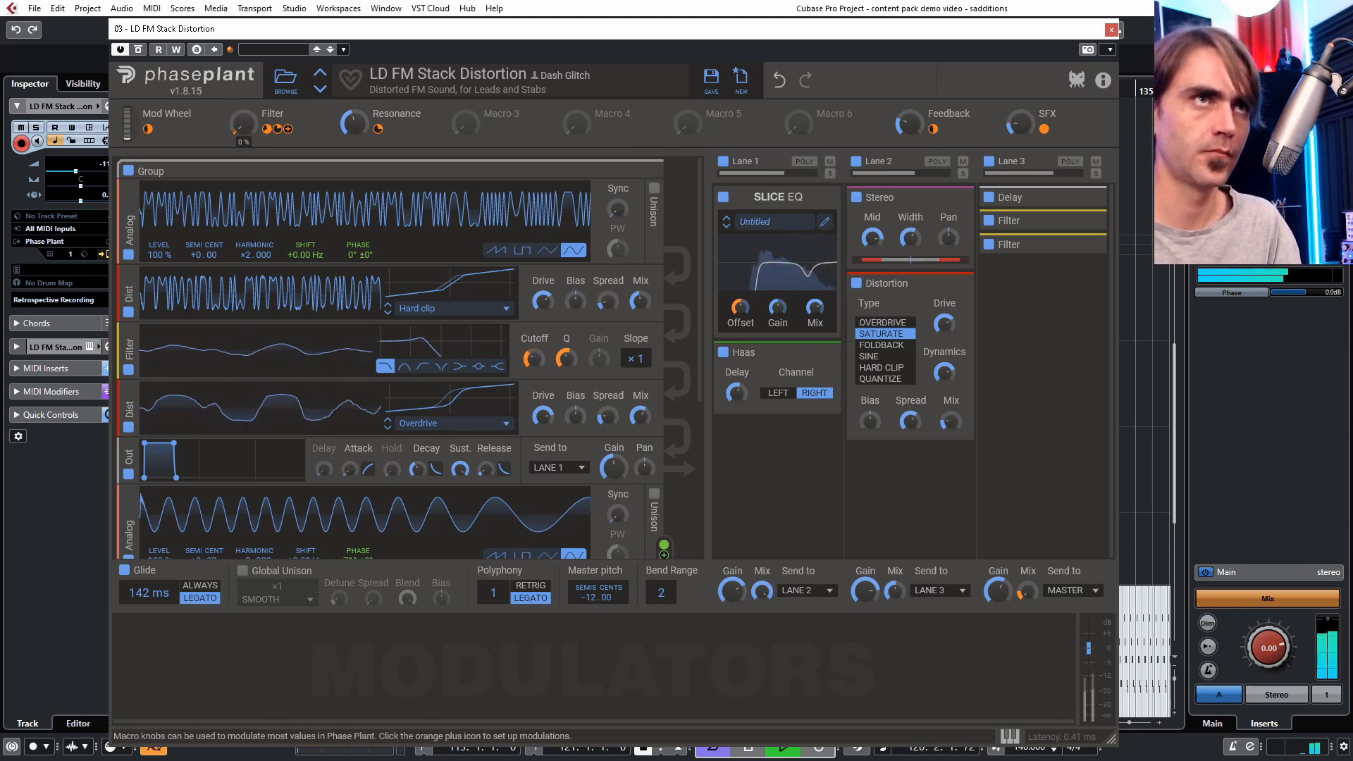
# - Stop playback, select the LD FM Stack Distortion parts from bar 113 to 121 and duplicate them with their automation
pyautogui.press('space')
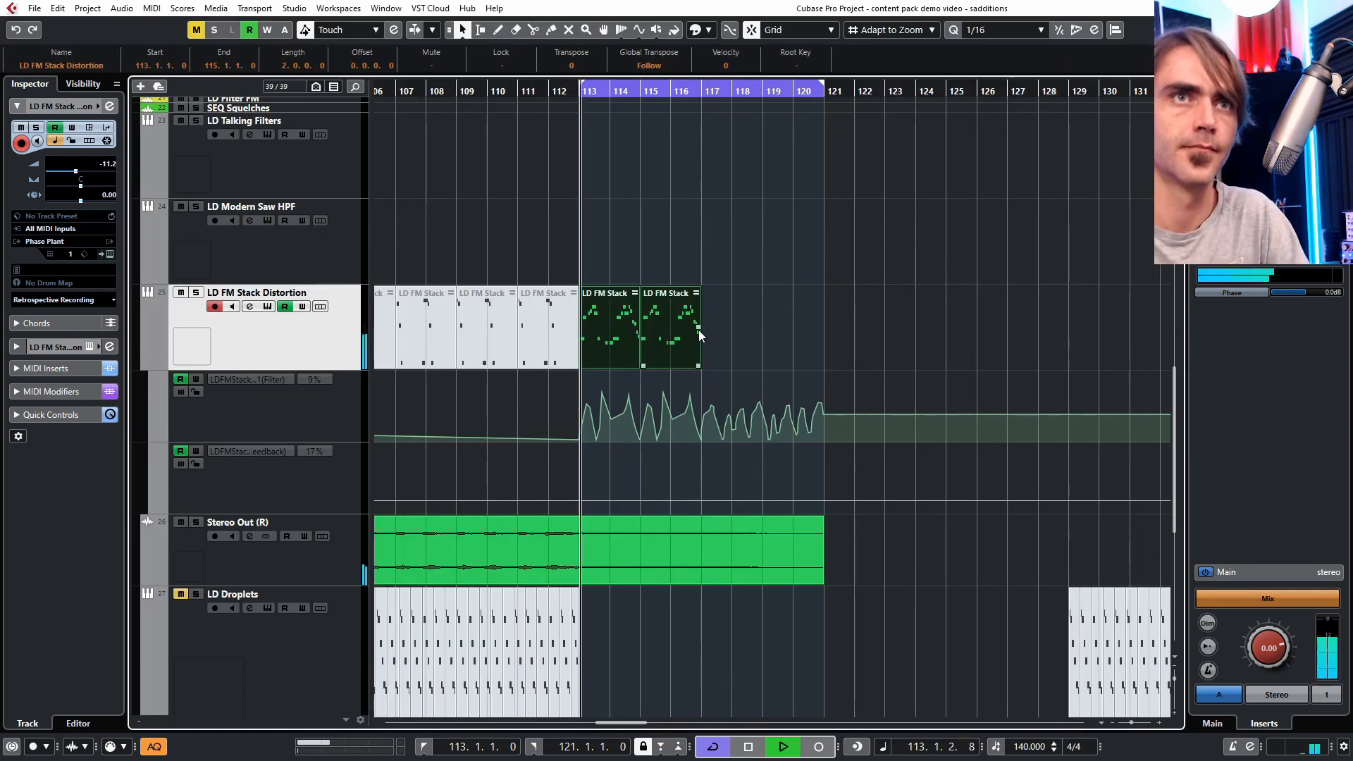
pyautogui.moveTo(700, 335); pyautogui.dragTo(901, 291)
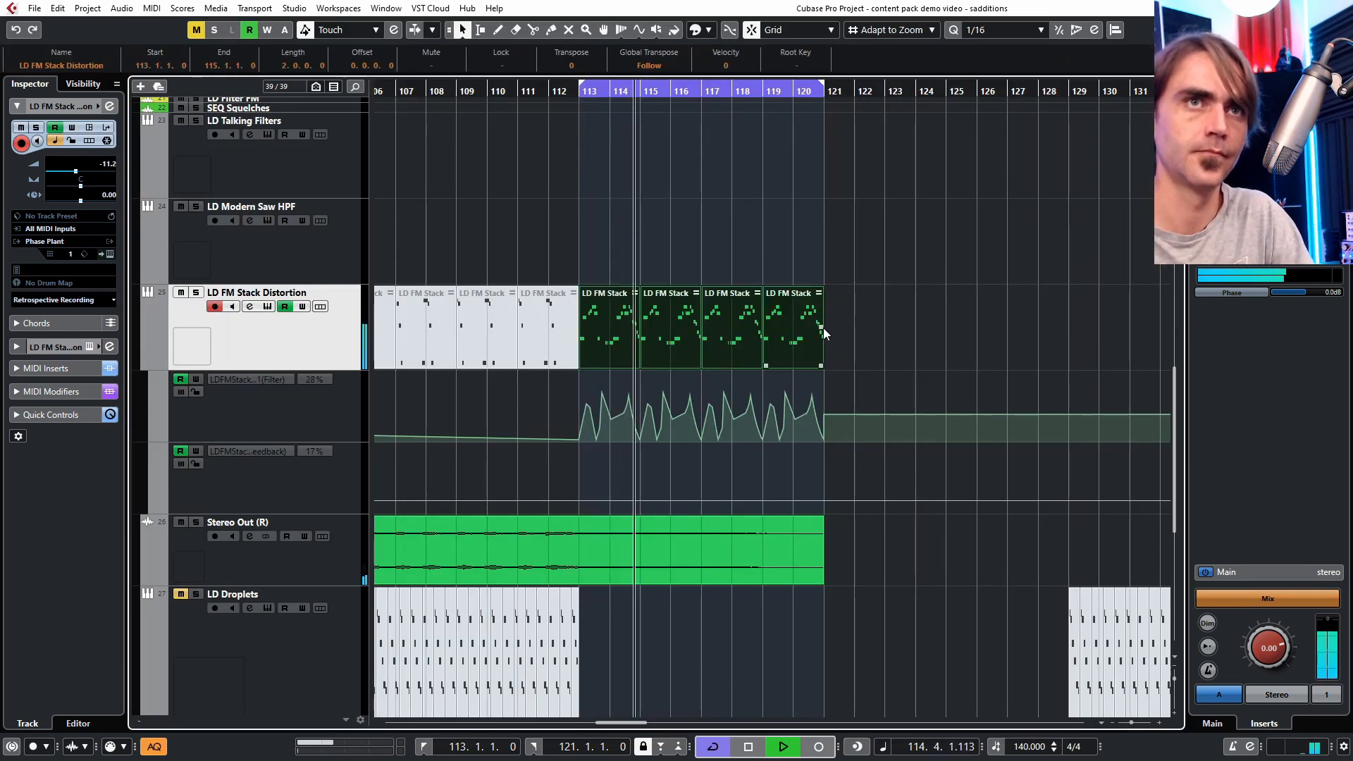
pyautogui.hotkey('ctrl', 'd')
pyautogui.scroll(1, 811, 214)
pyautogui.scroll(-4, 811, 204)
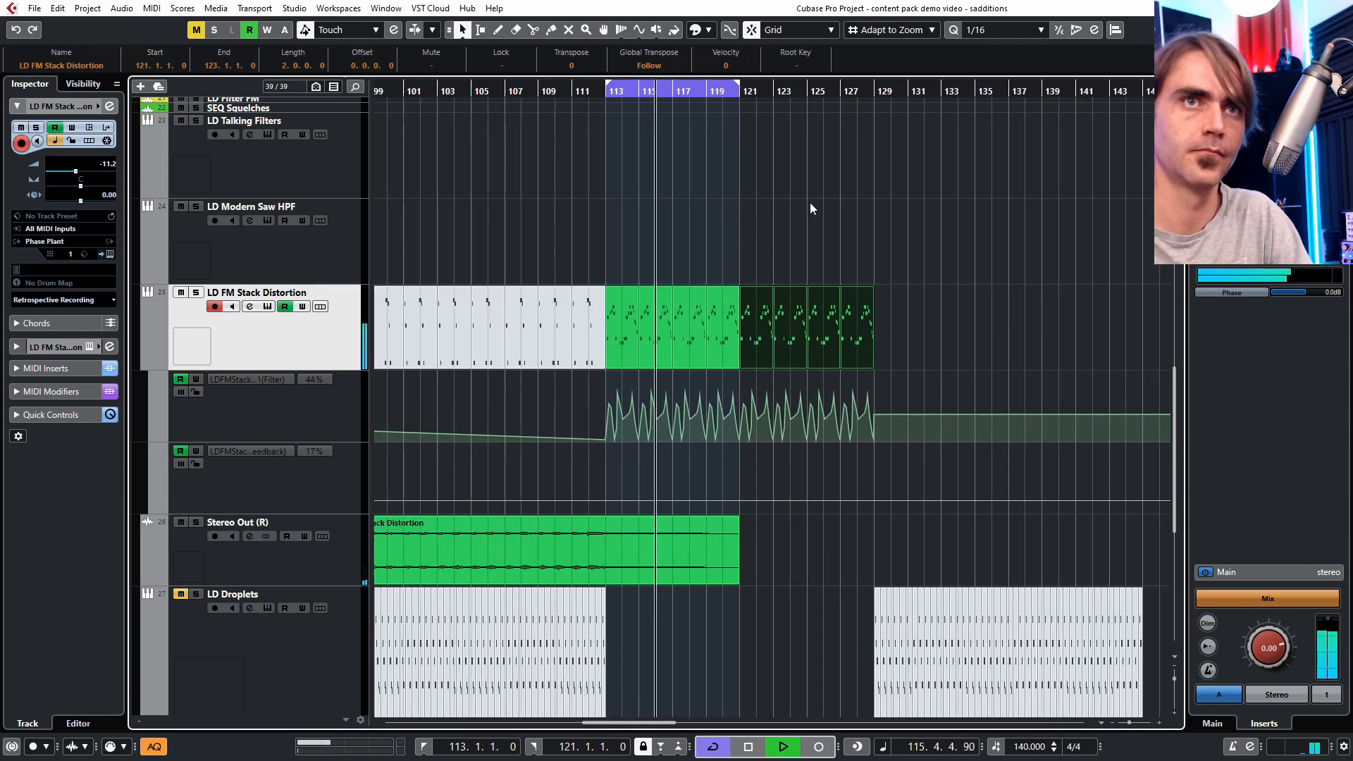
pyautogui.scroll(-5, 746, 278)
pyautogui.scroll(15, 776, 402)
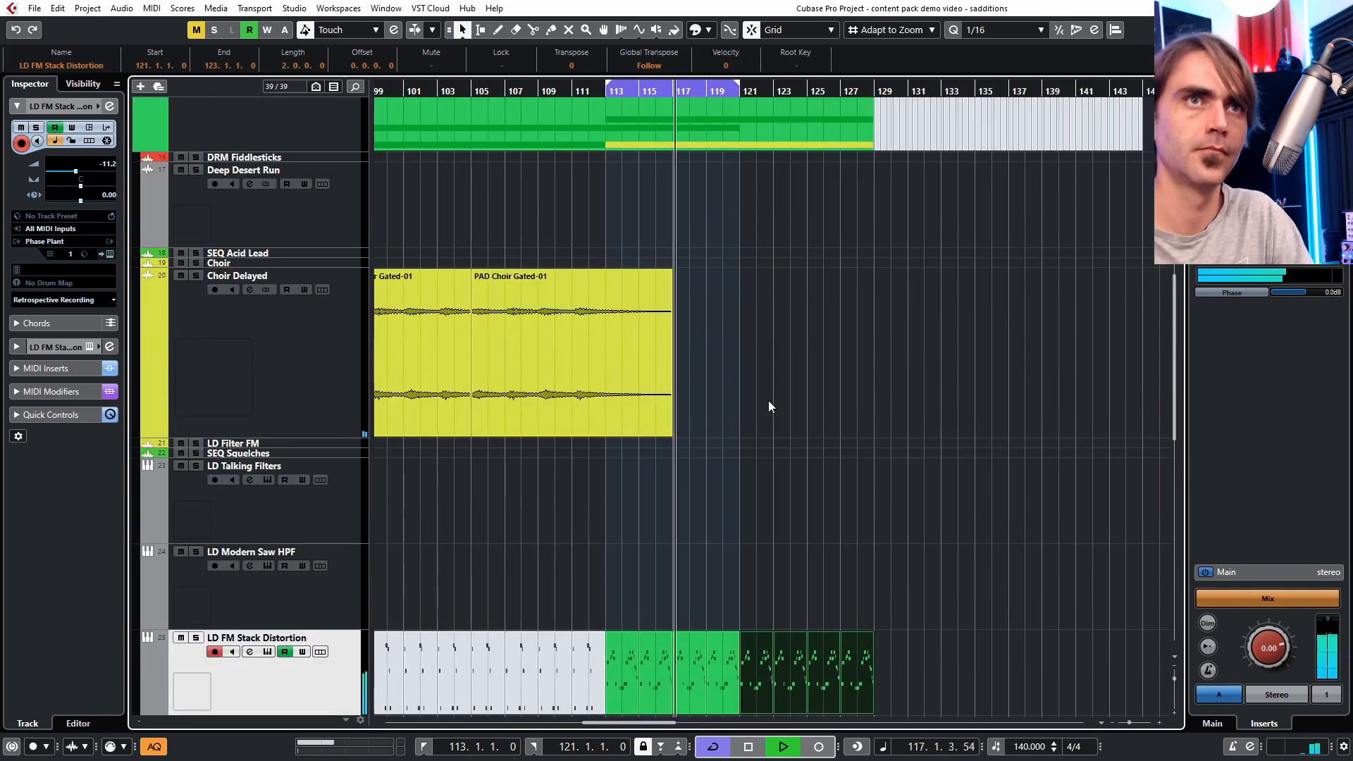
# - Enable the Reverb effect in the SFX Big Drop Phase Plant patch, turn the Speed macro down, and close the window
pyautogui.click(131, 471)
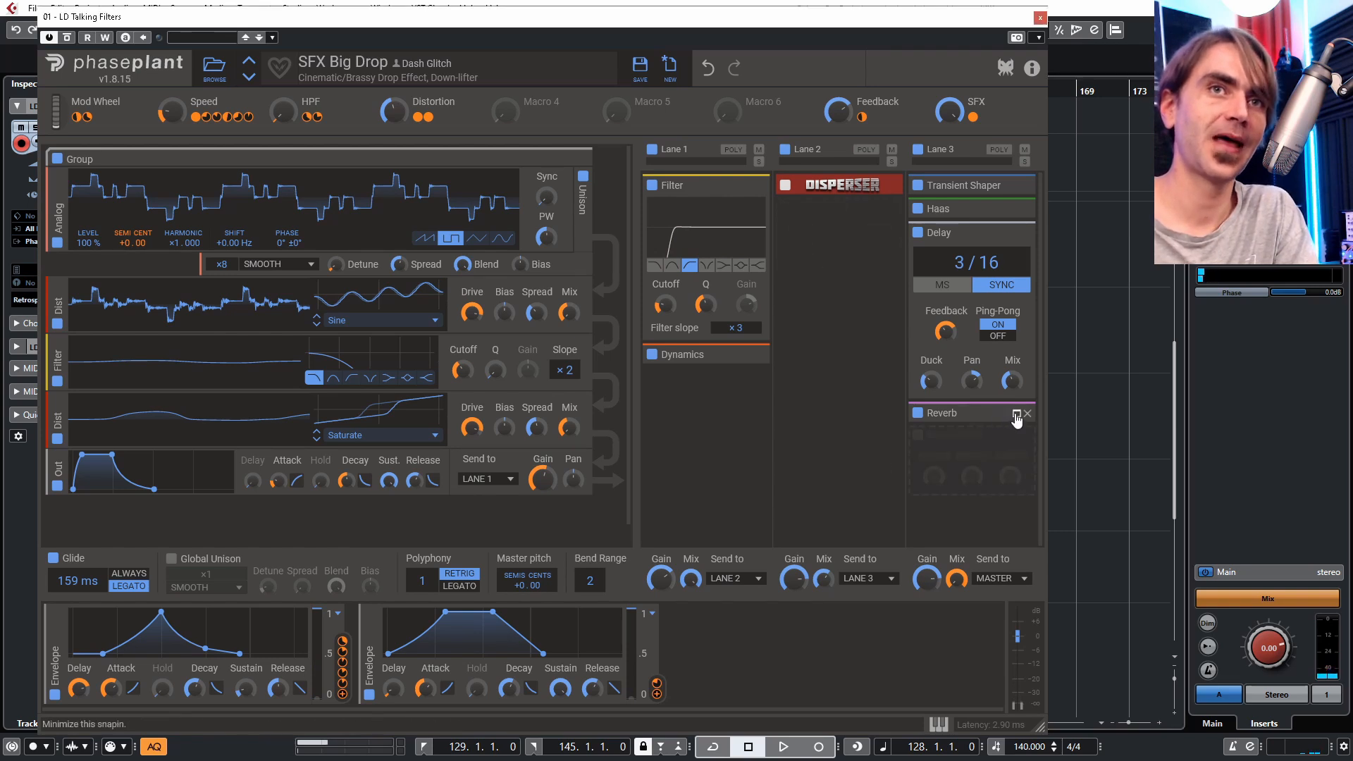
pyautogui.click(1005, 415)
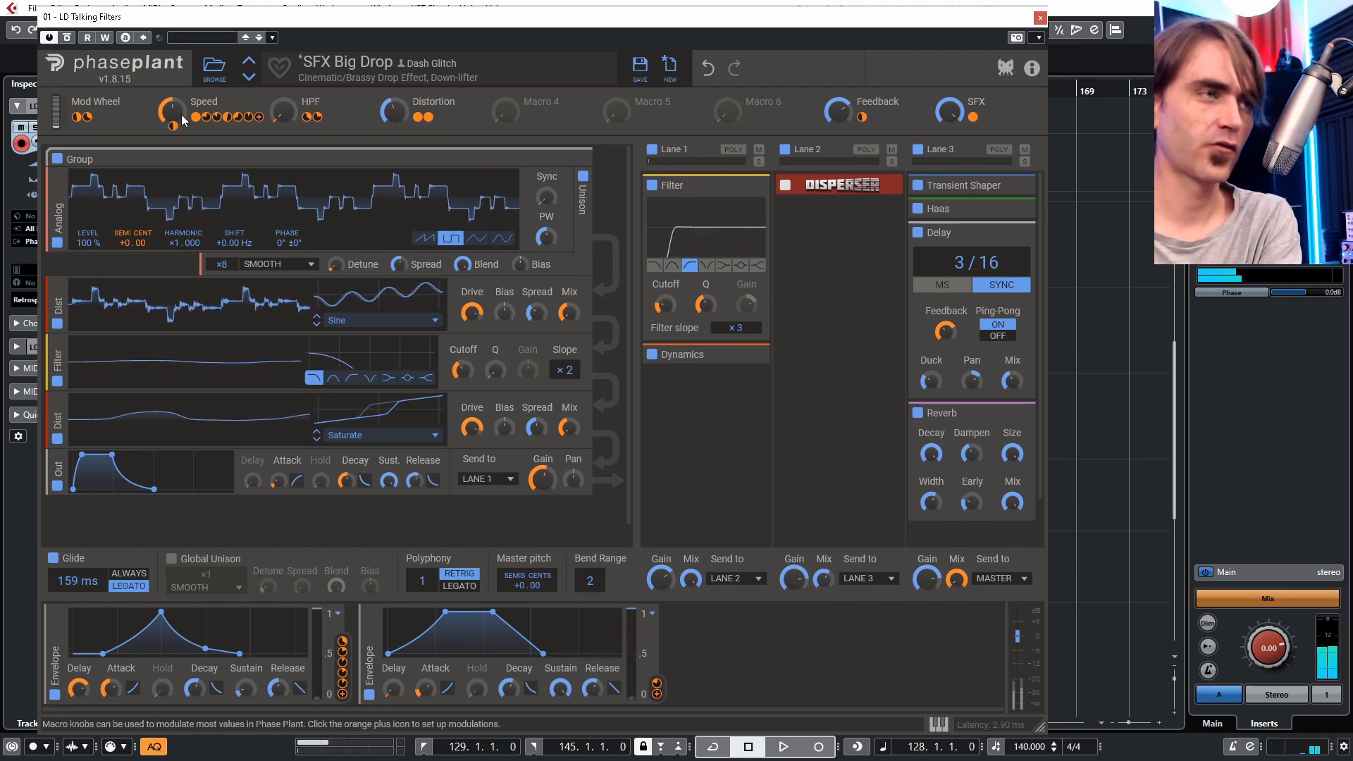
pyautogui.moveTo(180, 114); pyautogui.dragTo(180, 155)
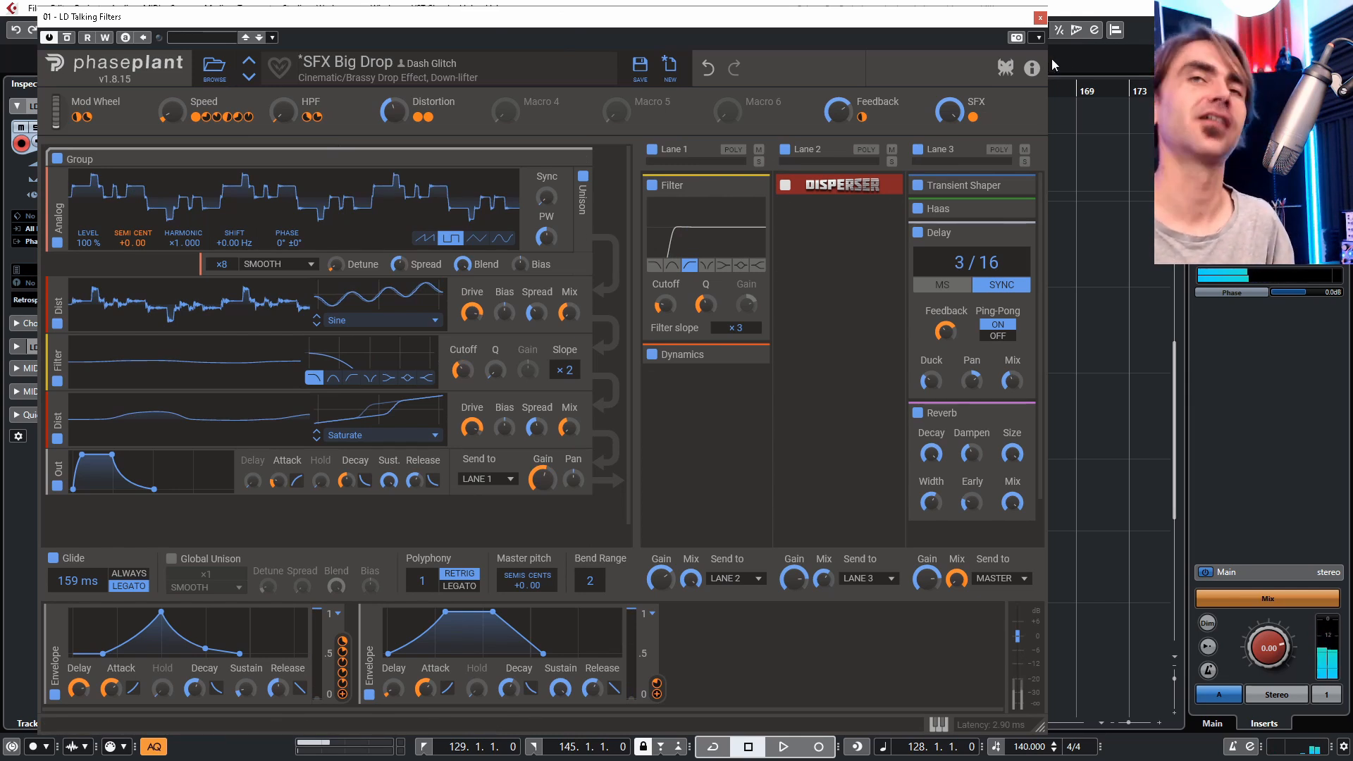
pyautogui.click(1039, 20)
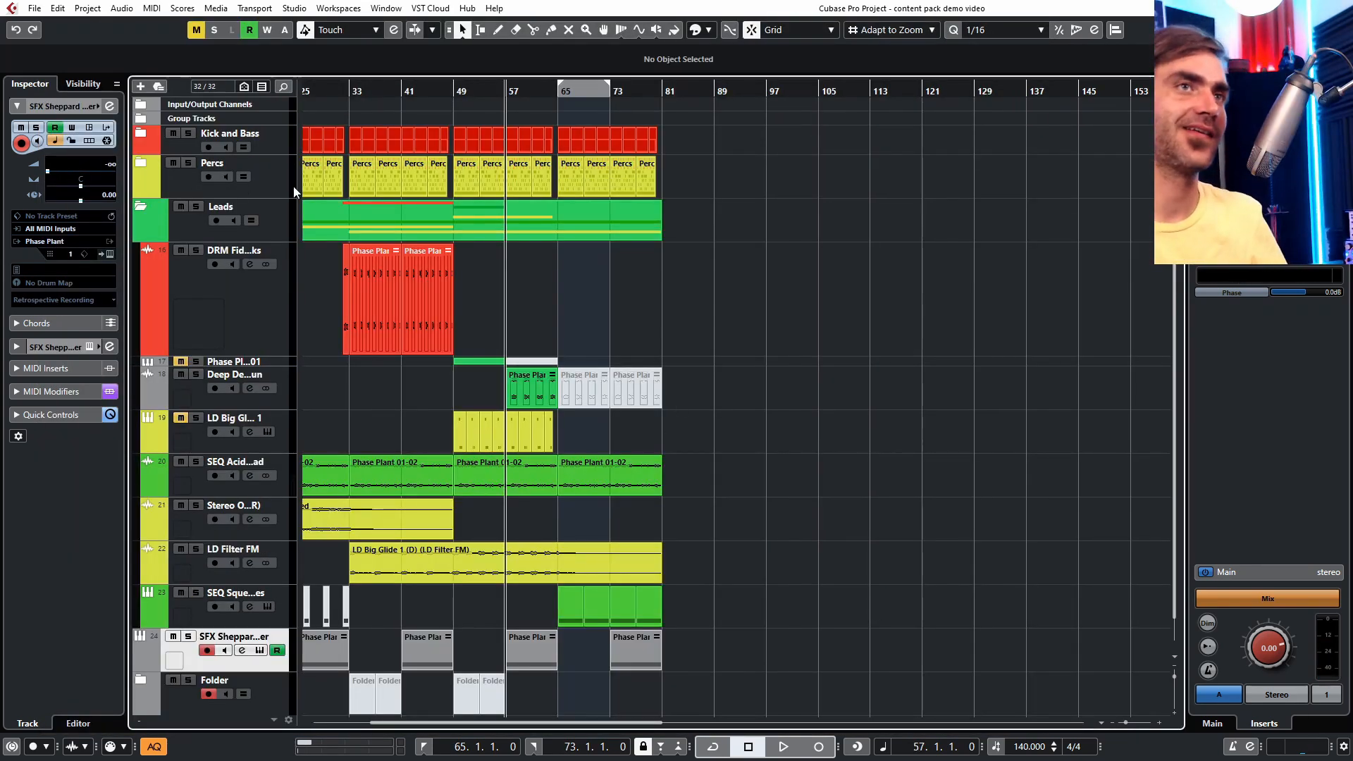
# - Collapse the Leads folder track in the arrangement
pyautogui.scroll(-1, 756, 471)
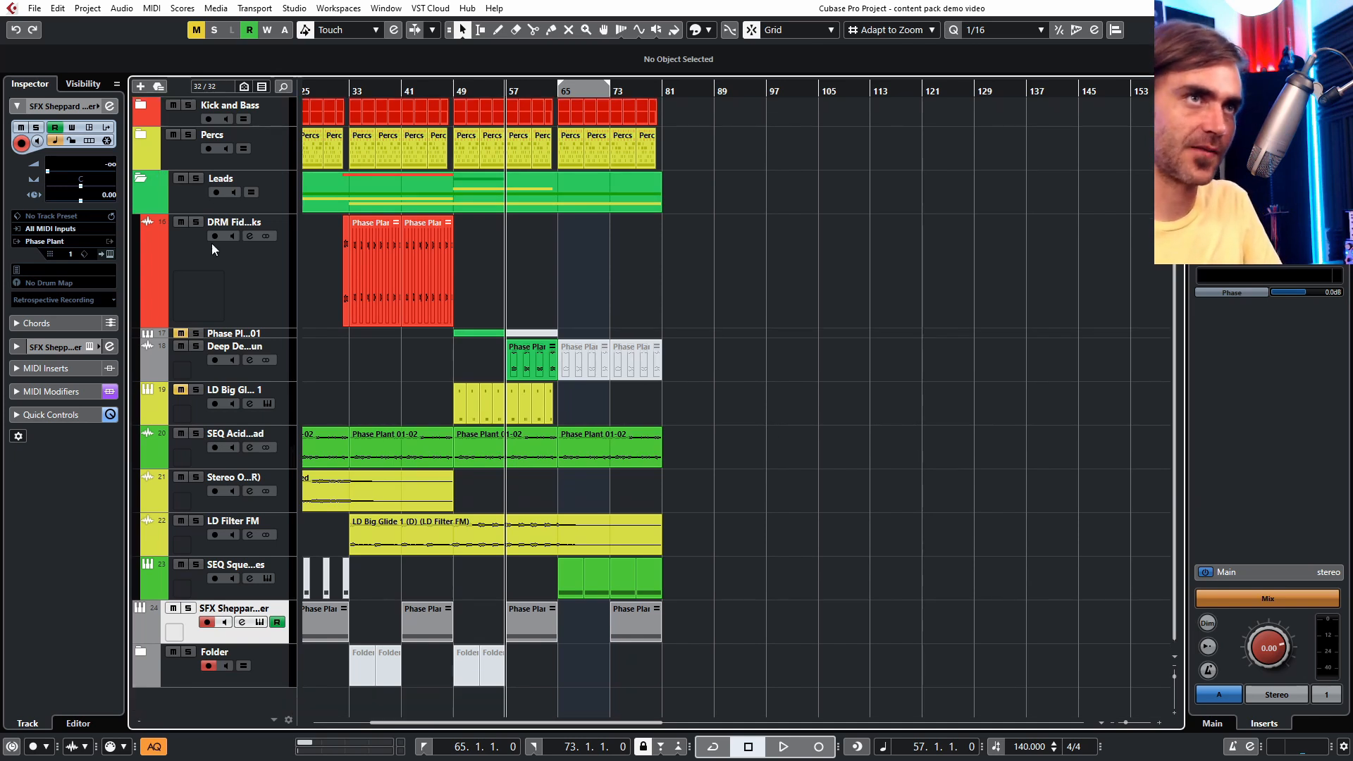
pyautogui.click(149, 182)
pyautogui.click(143, 181)
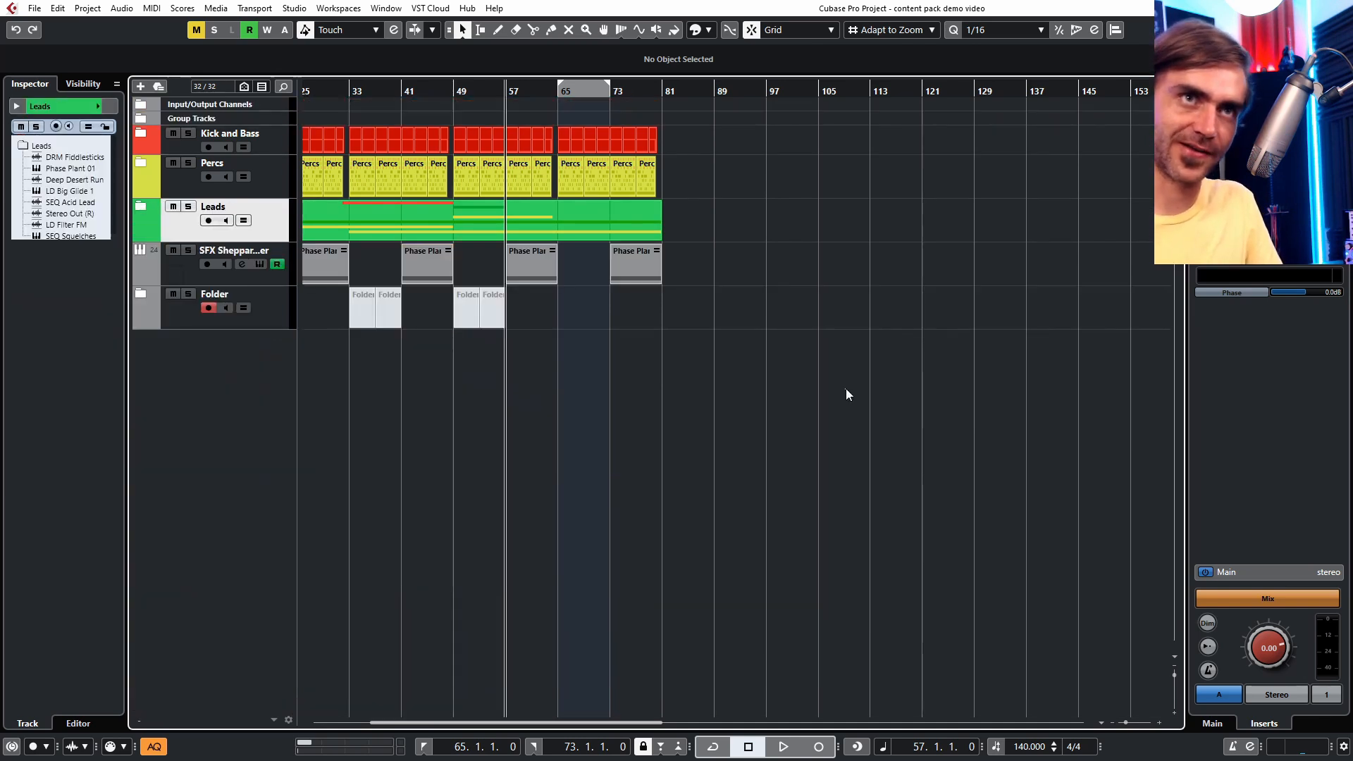